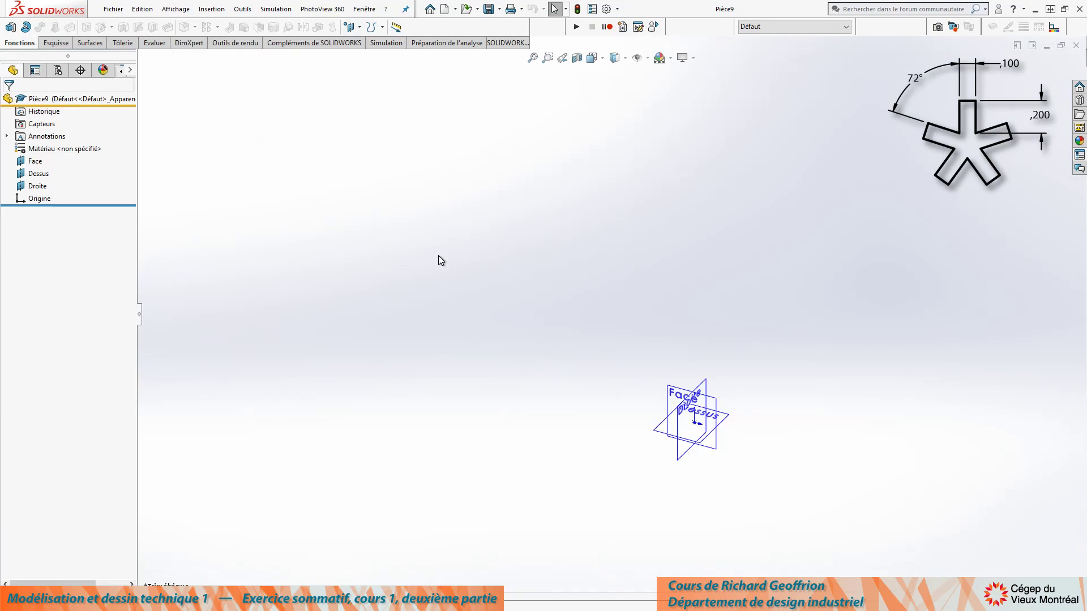
# Save the new part as GERI-224VM01-D-051 in the Exercice du cours 1 folder, basing the name on the existing 050 file.
pyautogui.hotkey('ctrl', 's')
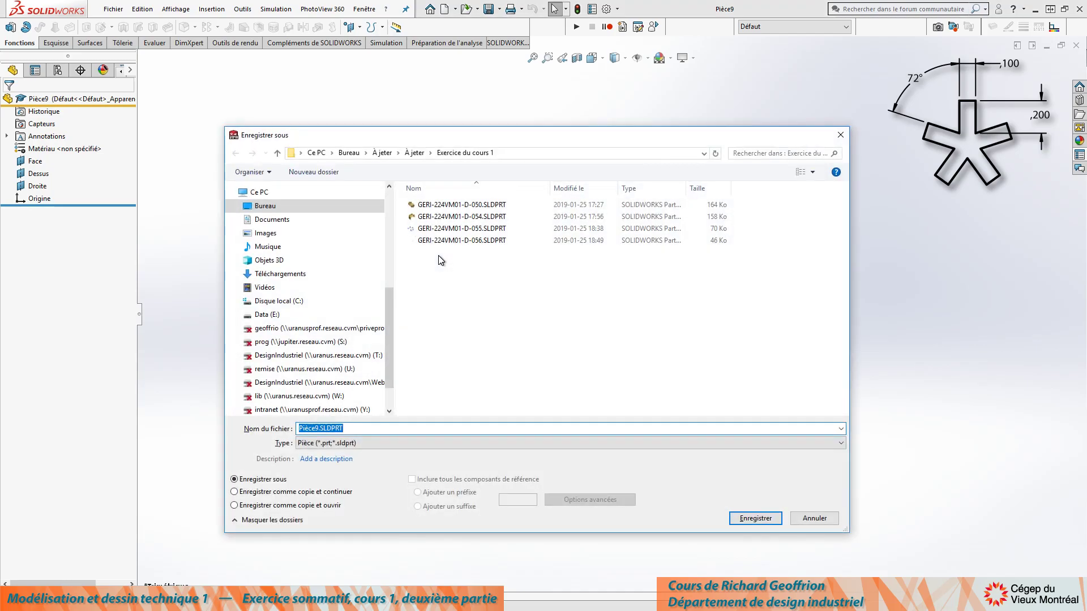
pyautogui.click(428, 205)
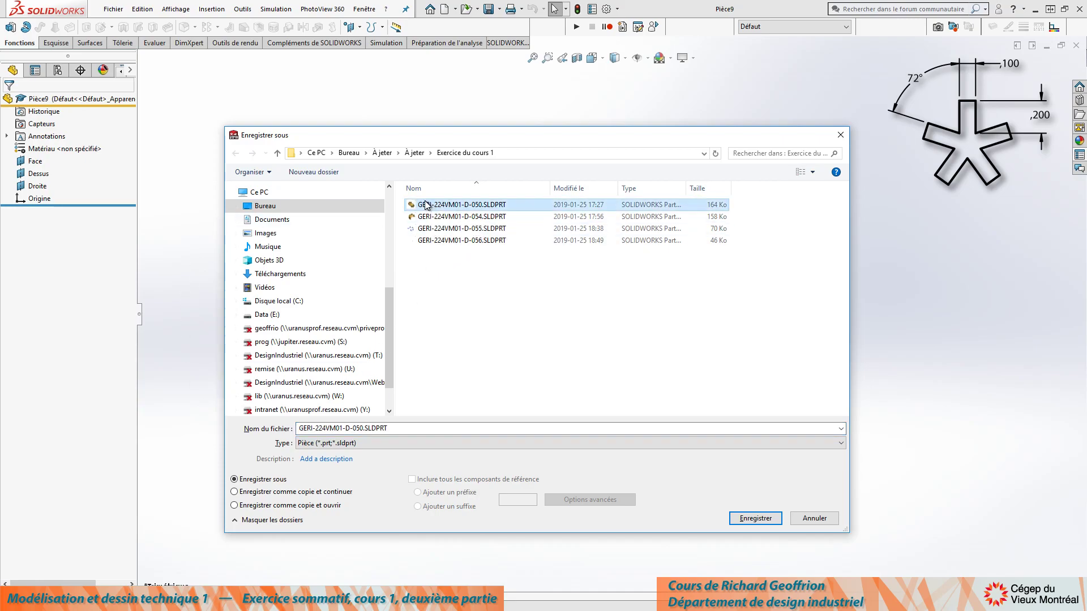
pyautogui.doubleClick(360, 428)
pyautogui.click(361, 429)
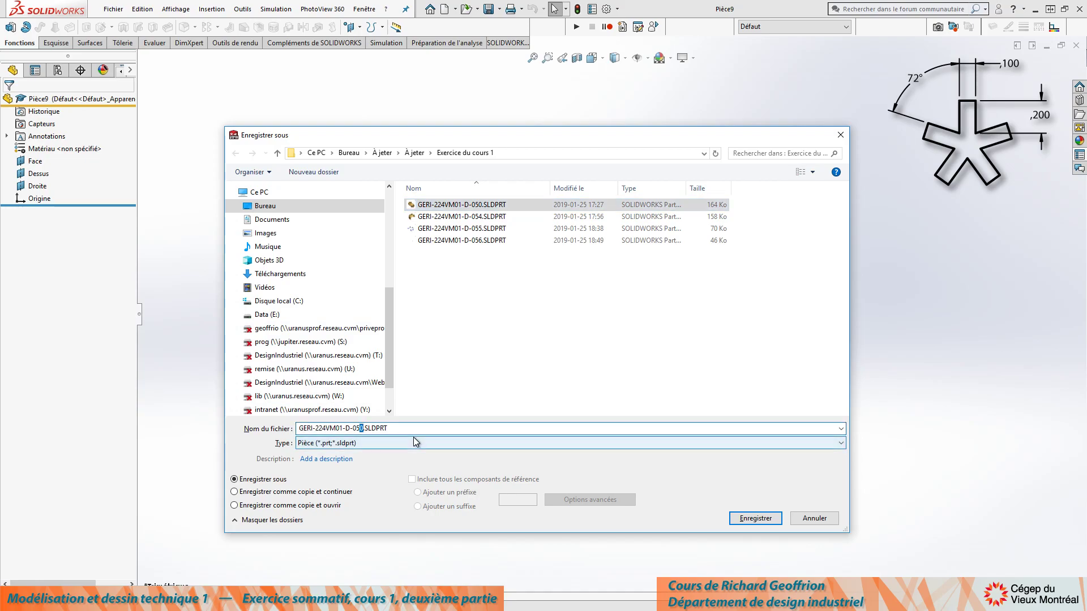
pyautogui.write('1')
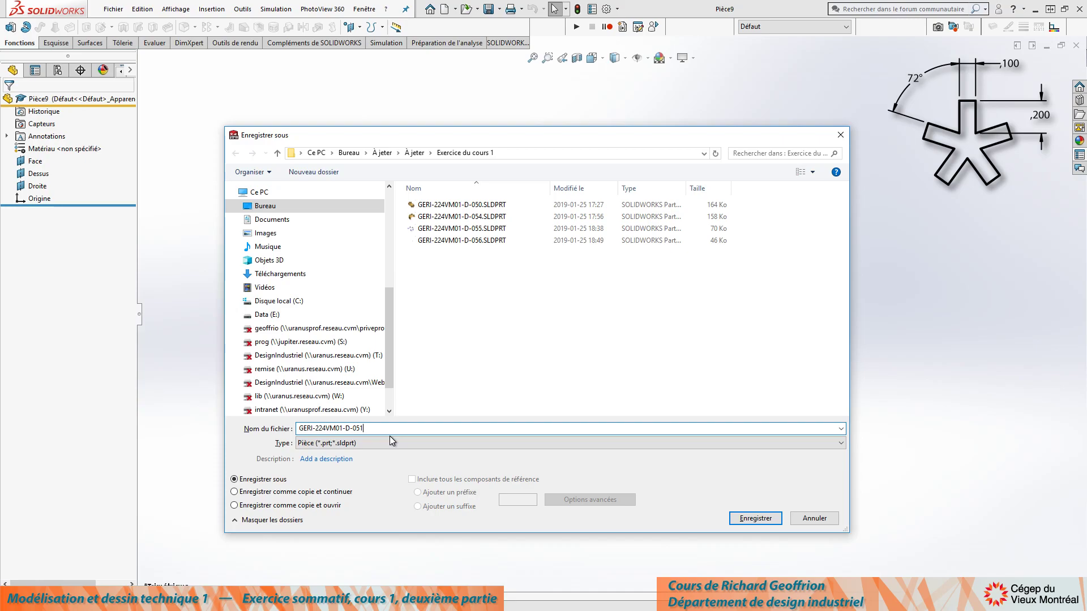
pyautogui.press('Return')
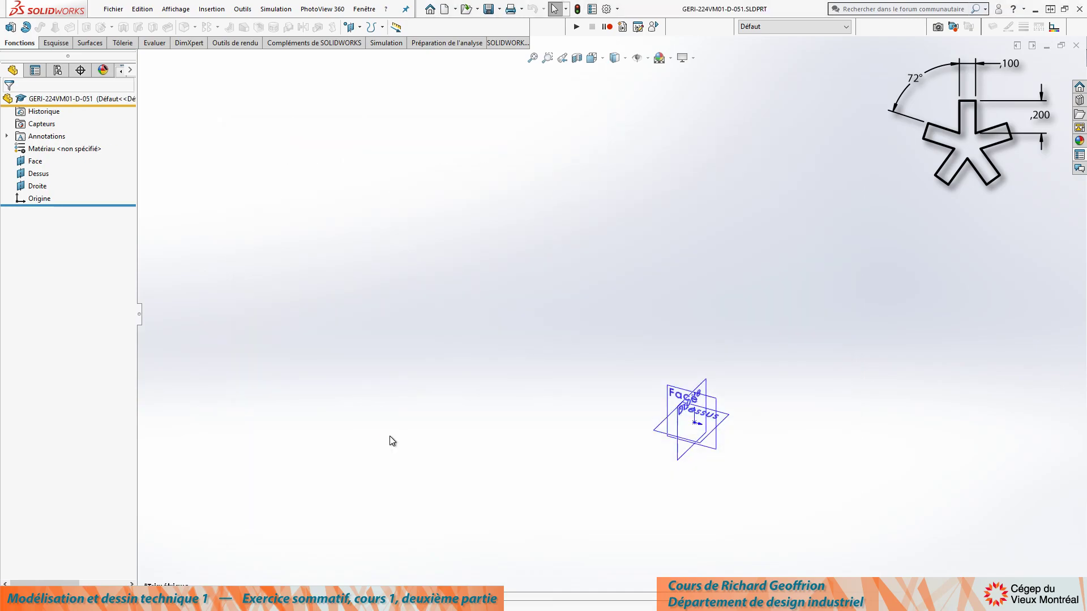
# On the Dessus plane, sketch the star's upright arm about 0.53 in tall and its upper-right arm with connected lines.
pyautogui.click(39, 174)
pyautogui.press('l')
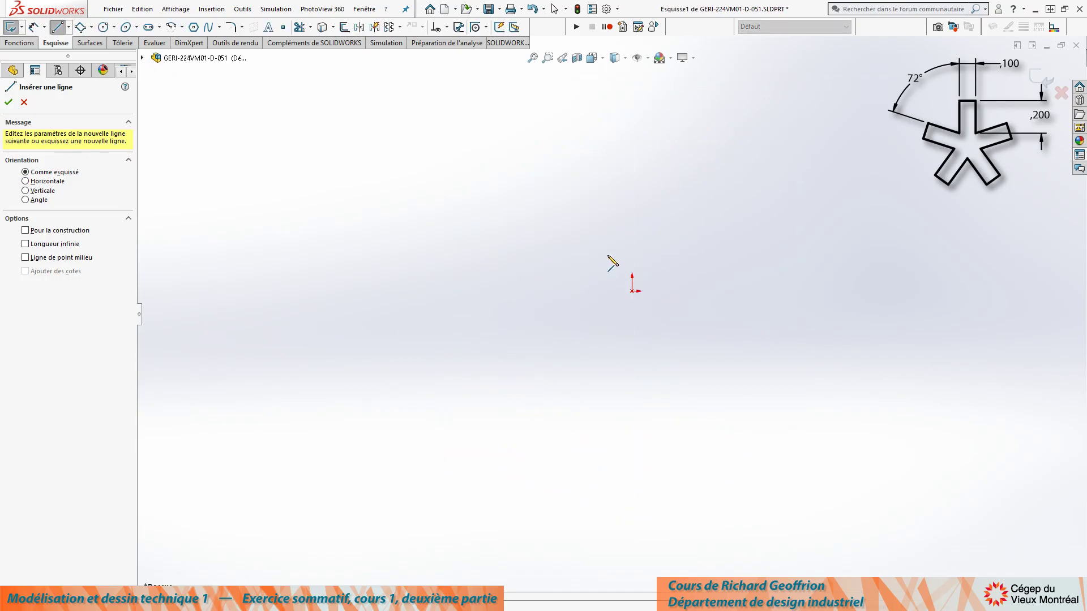
pyautogui.click(606, 260)
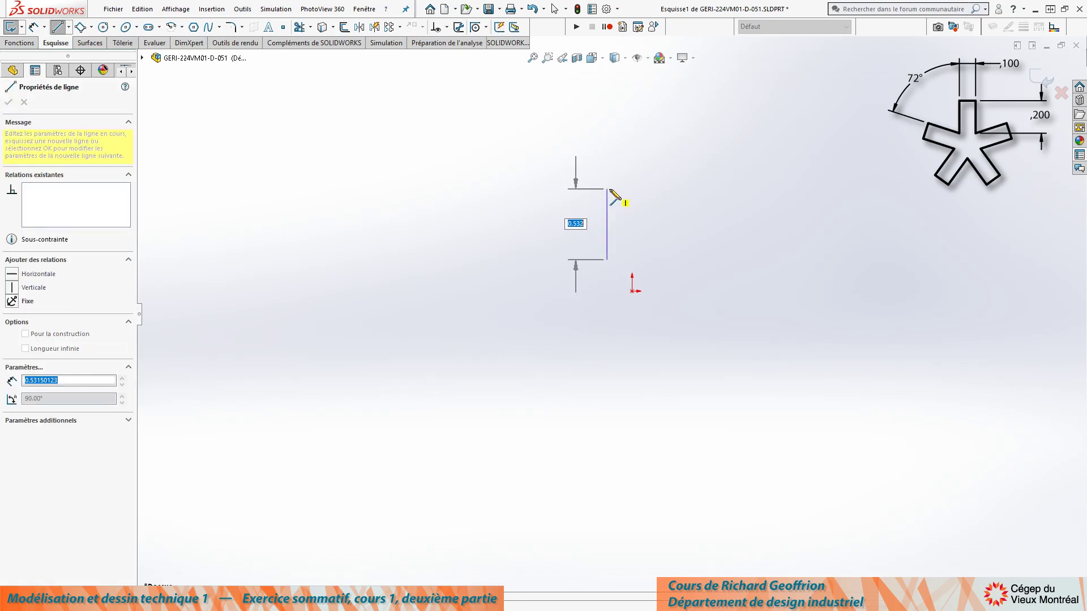
pyautogui.click(607, 189)
pyautogui.click(646, 189)
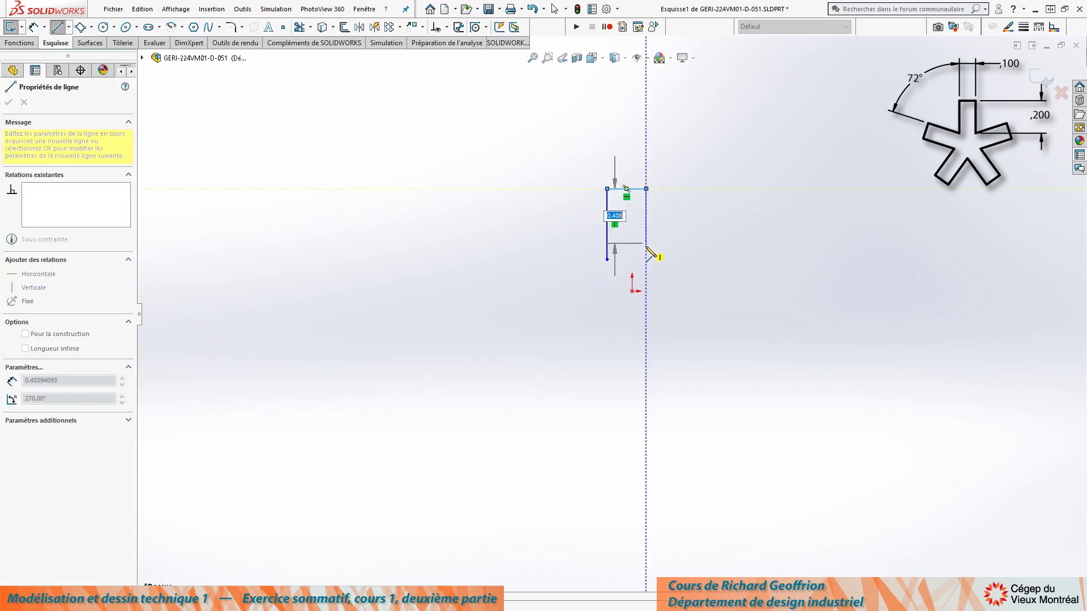
pyautogui.click(646, 260)
pyautogui.click(710, 225)
pyautogui.click(727, 256)
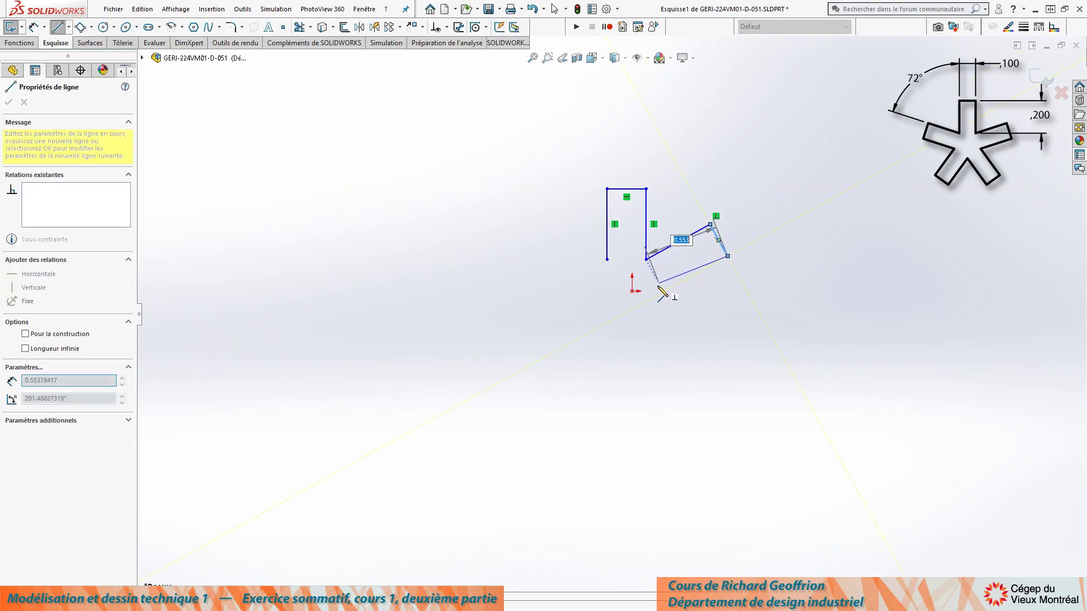
pyautogui.click(664, 291)
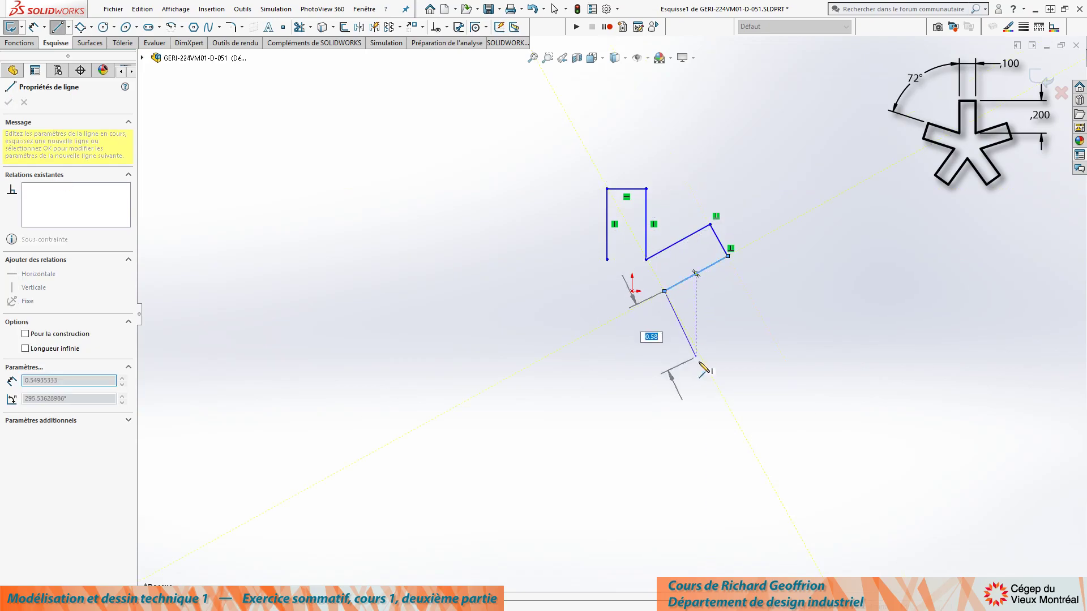
# Continue the line chain through the two lower arms and the left arm, closing the star outline at its starting point.
pyautogui.click(727, 353)
pyautogui.click(695, 386)
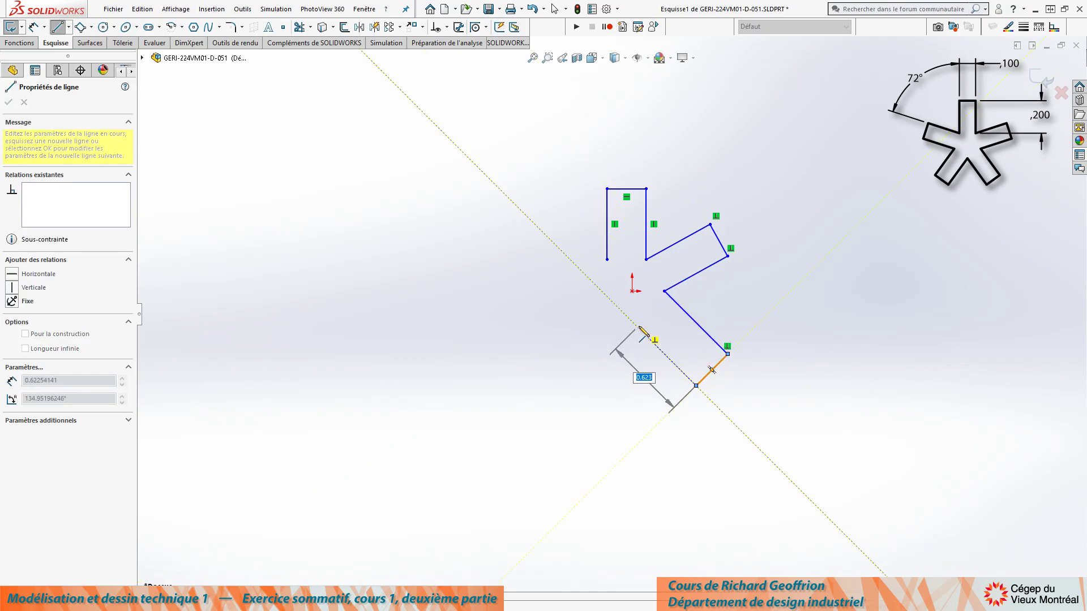
pyautogui.click(637, 327)
pyautogui.click(575, 389)
pyautogui.click(541, 356)
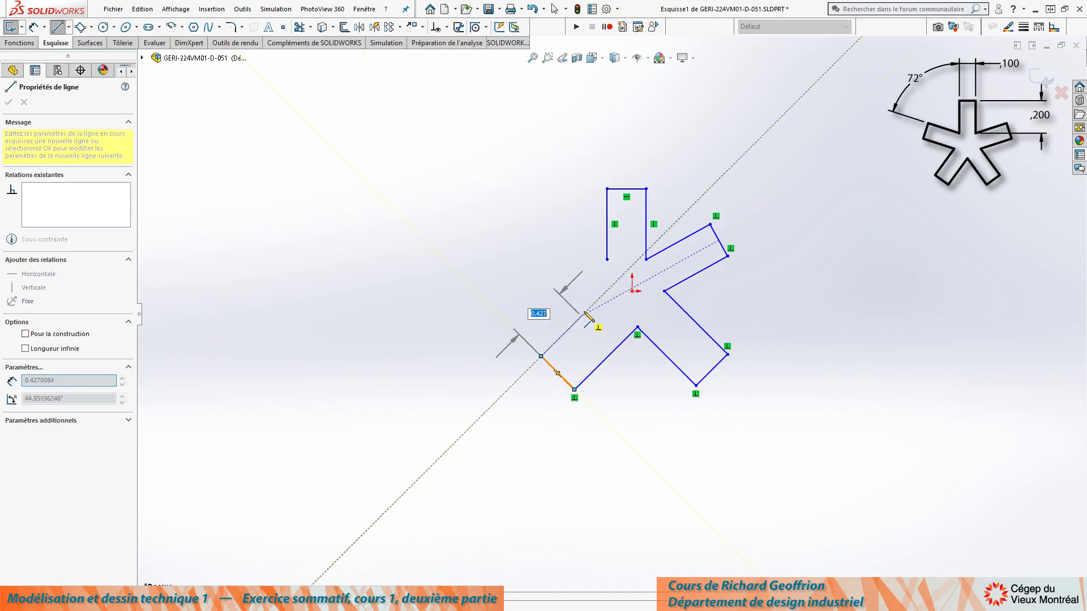
pyautogui.click(599, 299)
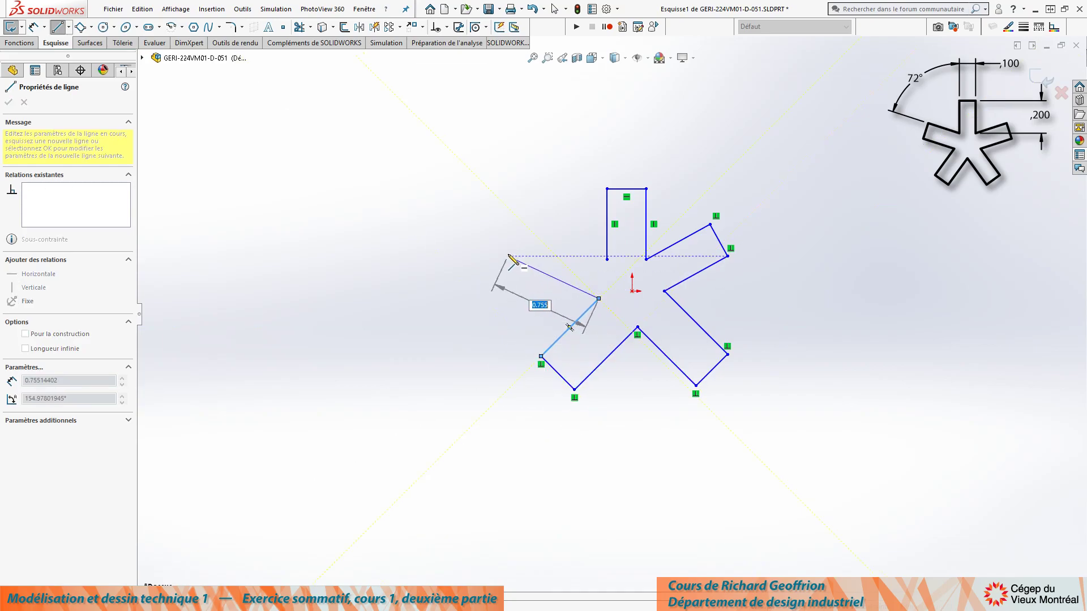
pyautogui.click(507, 259)
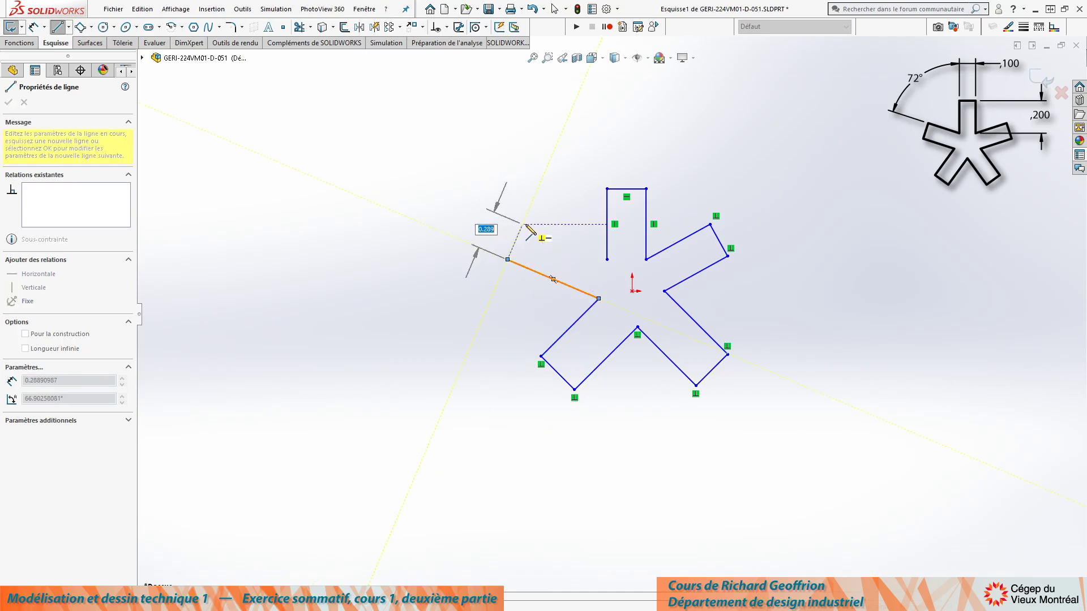
pyautogui.click(522, 224)
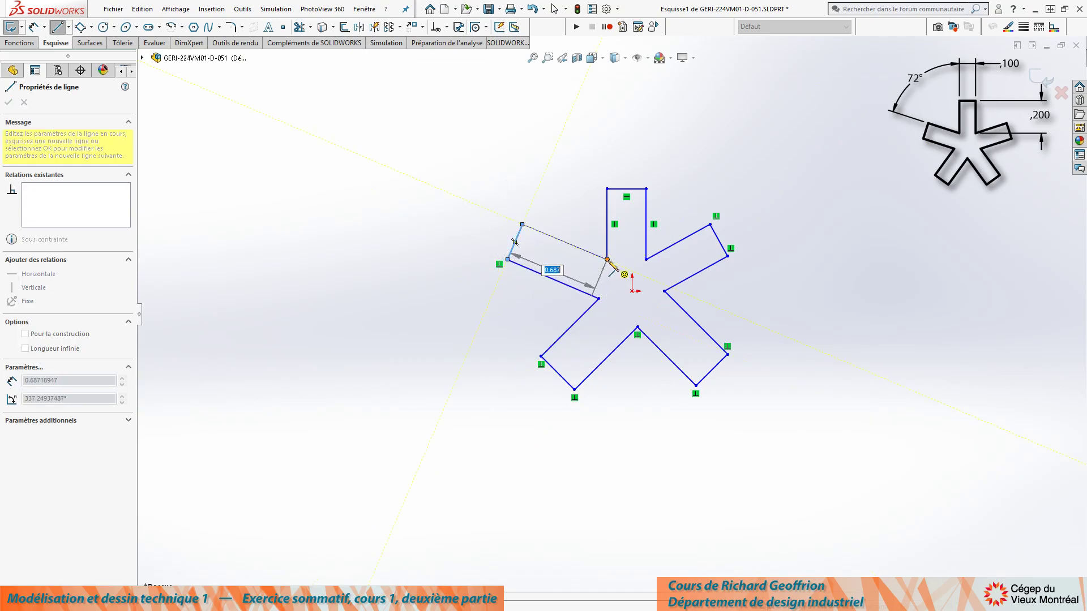
pyautogui.click(607, 260)
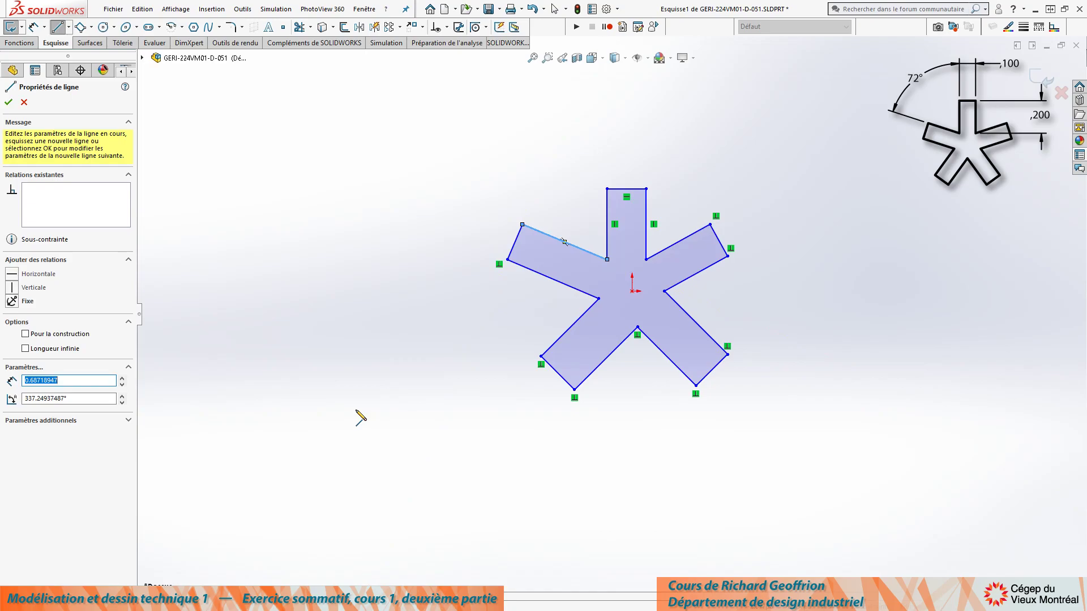
pyautogui.press('Escape')
# Delete the perpendicular relation at the lower inner corner and shift the lower-left arm's outer corner slightly inward.
pyautogui.scroll(1, 644, 261)
pyautogui.scroll(-3, 644, 266)
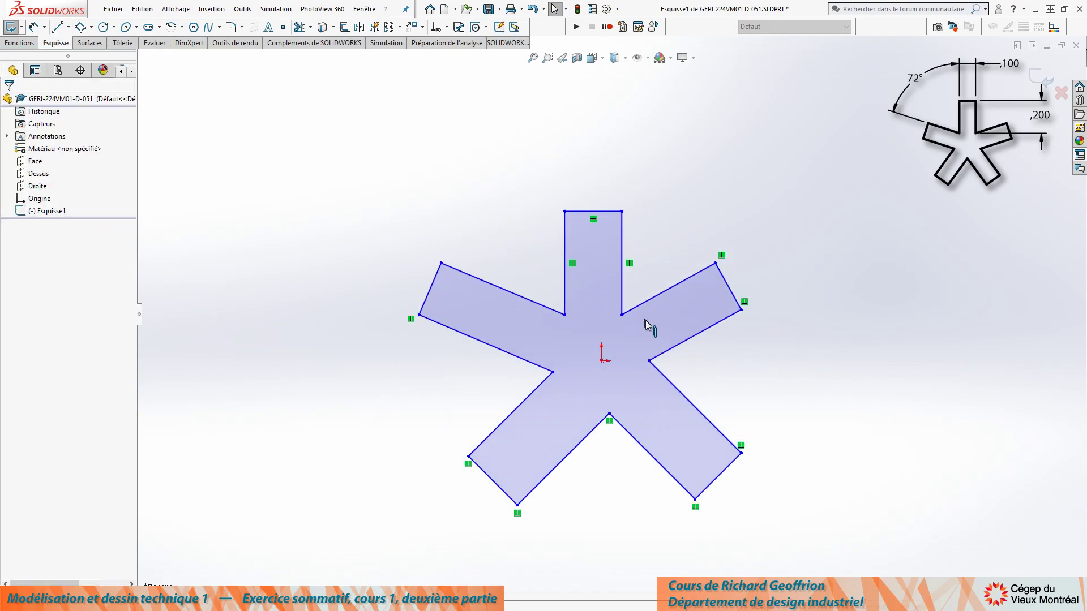
pyautogui.scroll(-3, 623, 414)
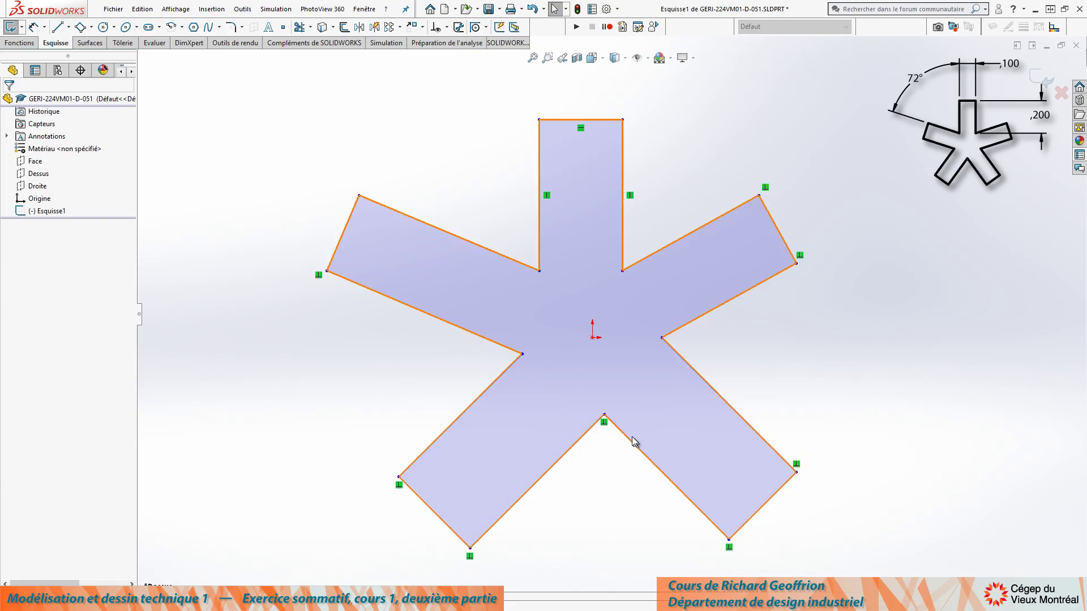
pyautogui.click(604, 423)
pyautogui.press('Delete')
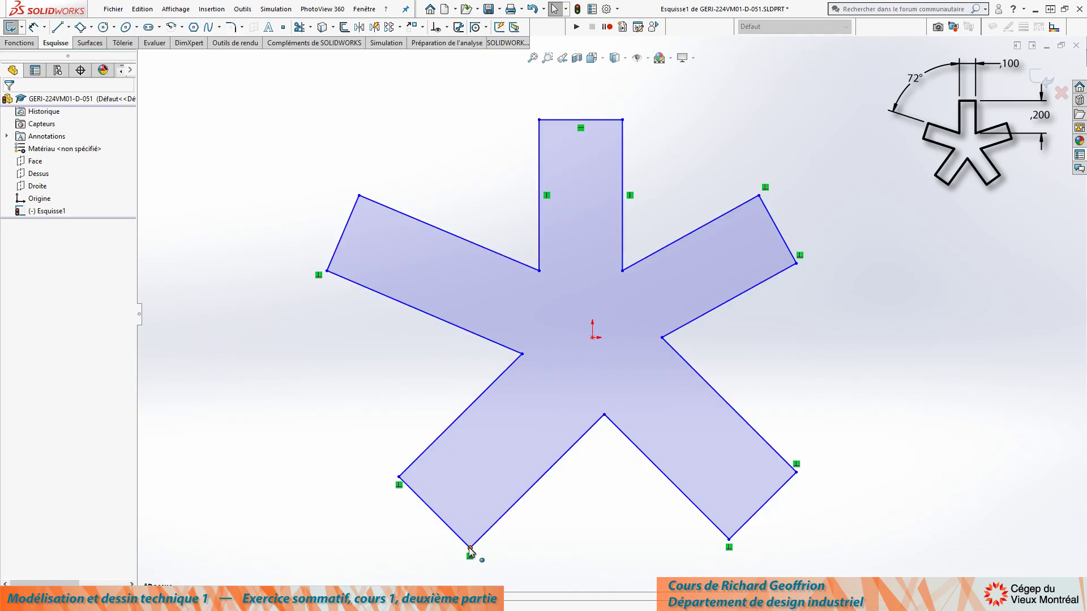
pyautogui.moveTo(470, 548); pyautogui.dragTo(496, 551)
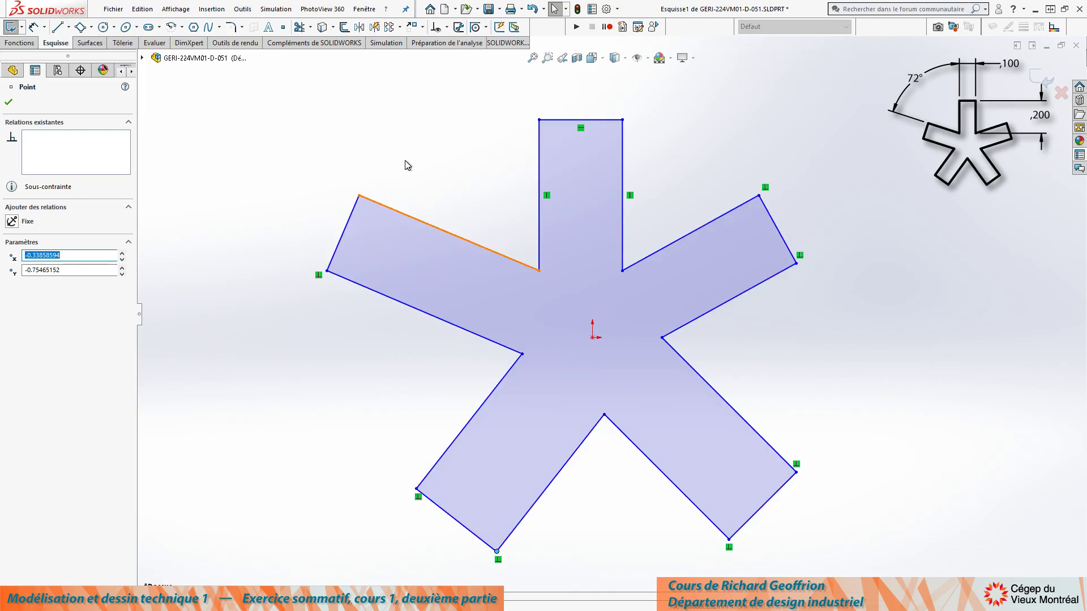
# Make the left arm's end line perpendicular to its upper side.
pyautogui.moveTo(410, 154); pyautogui.dragTo(310, 231)
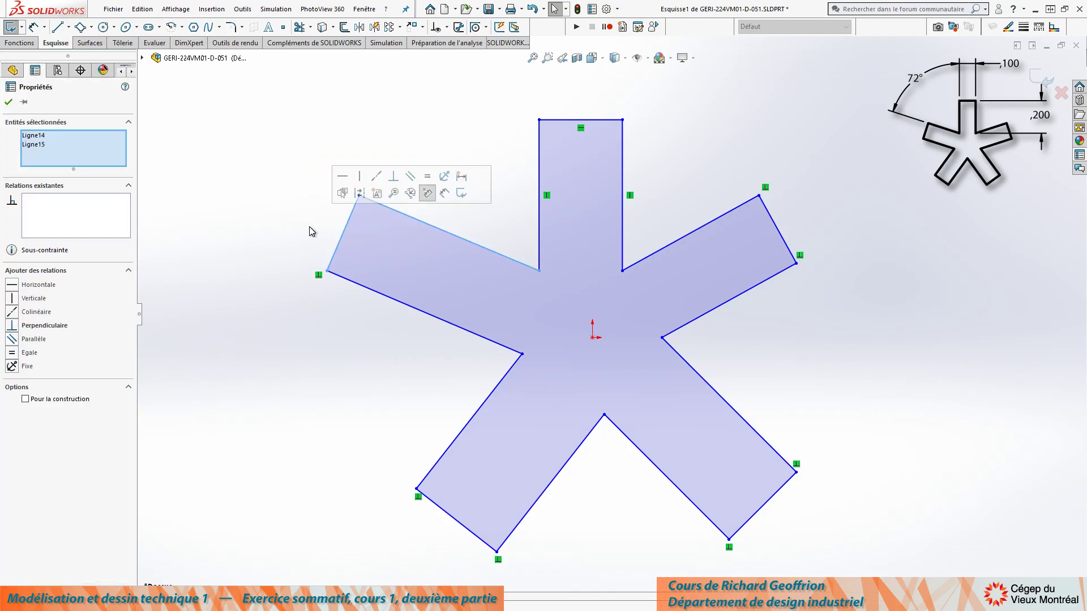
pyautogui.click(395, 177)
pyautogui.click(289, 198)
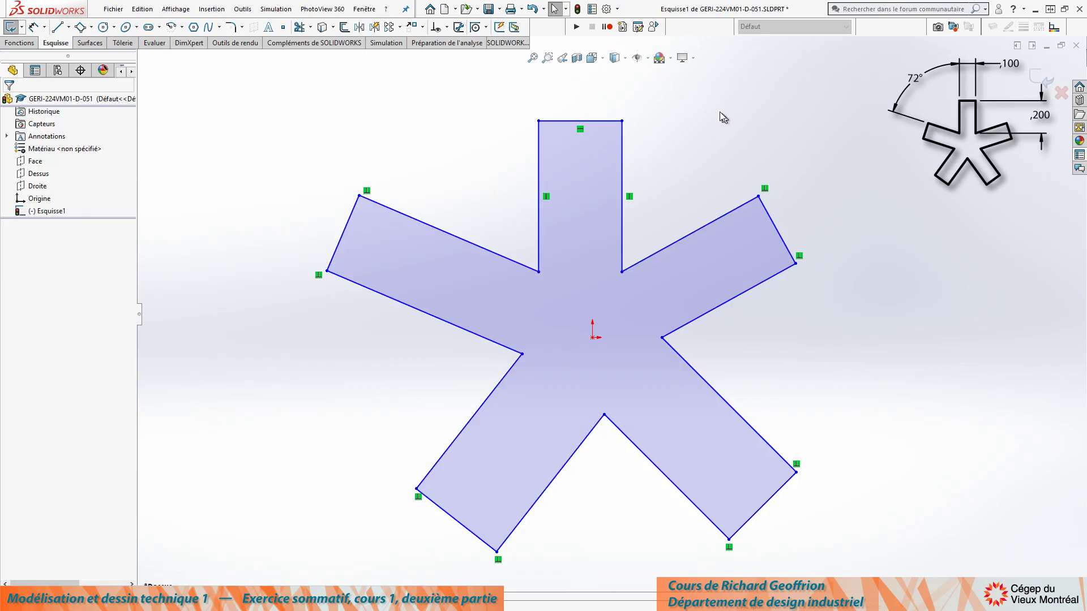
pyautogui.moveTo(690, 98); pyautogui.dragTo(490, 165)
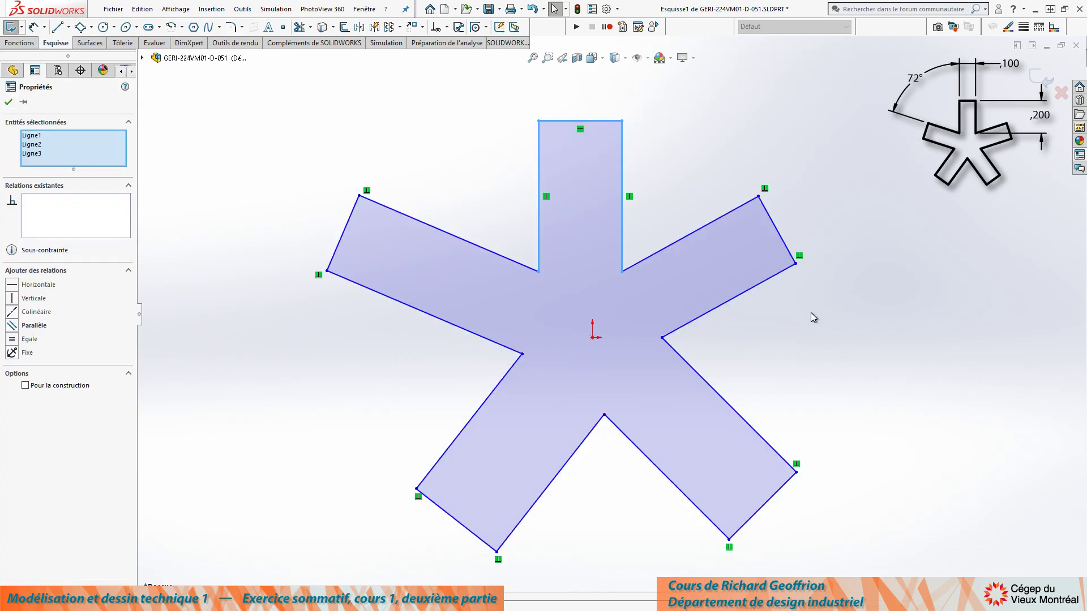
pyautogui.keyDown('ctrl'); pyautogui.moveTo(826, 296); pyautogui.dragTo(726, 147); pyautogui.keyUp('ctrl')
pyautogui.click(839, 325)
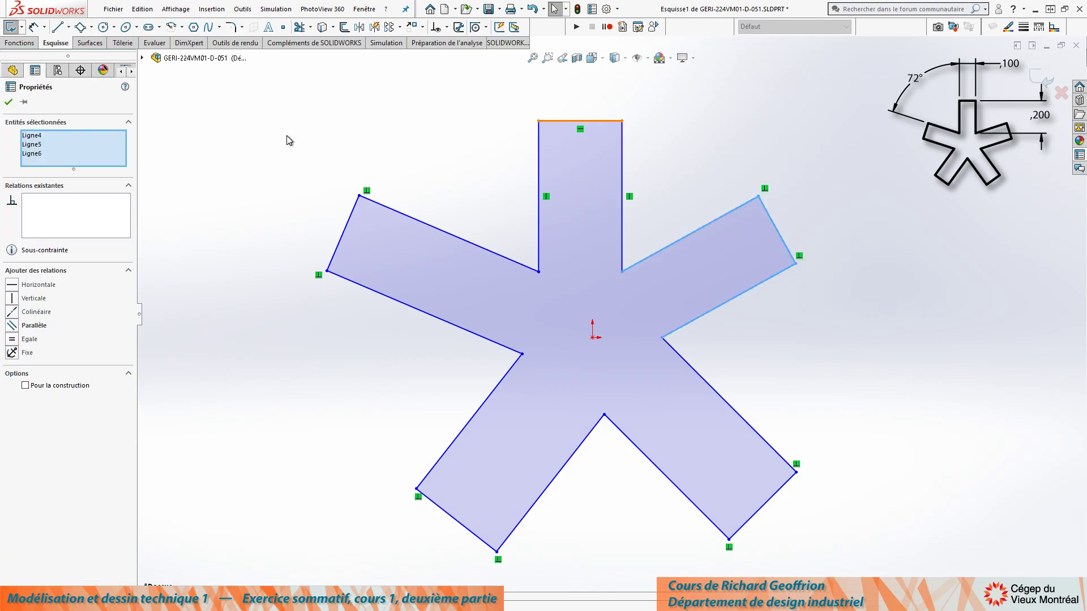
# Make the end lines of all five arms equal in length.
pyautogui.moveTo(252, 137); pyautogui.dragTo(420, 323)
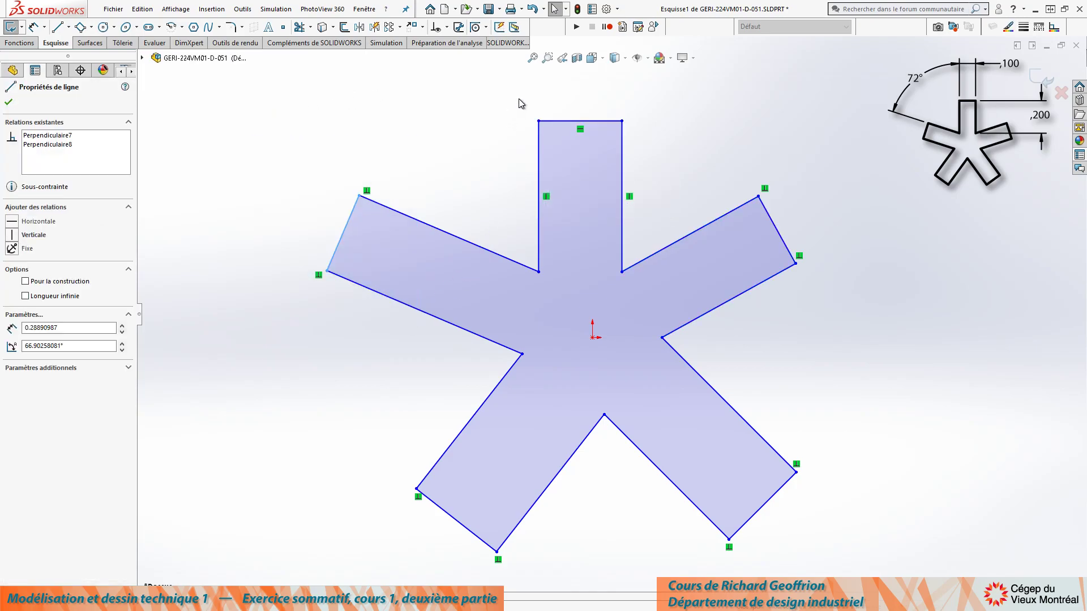
pyautogui.moveTo(516, 97); pyautogui.dragTo(808, 306)
pyautogui.moveTo(630, 479); pyautogui.dragTo(867, 578)
pyautogui.moveTo(612, 448); pyautogui.dragTo(839, 568)
pyautogui.moveTo(357, 457); pyautogui.dragTo(542, 573)
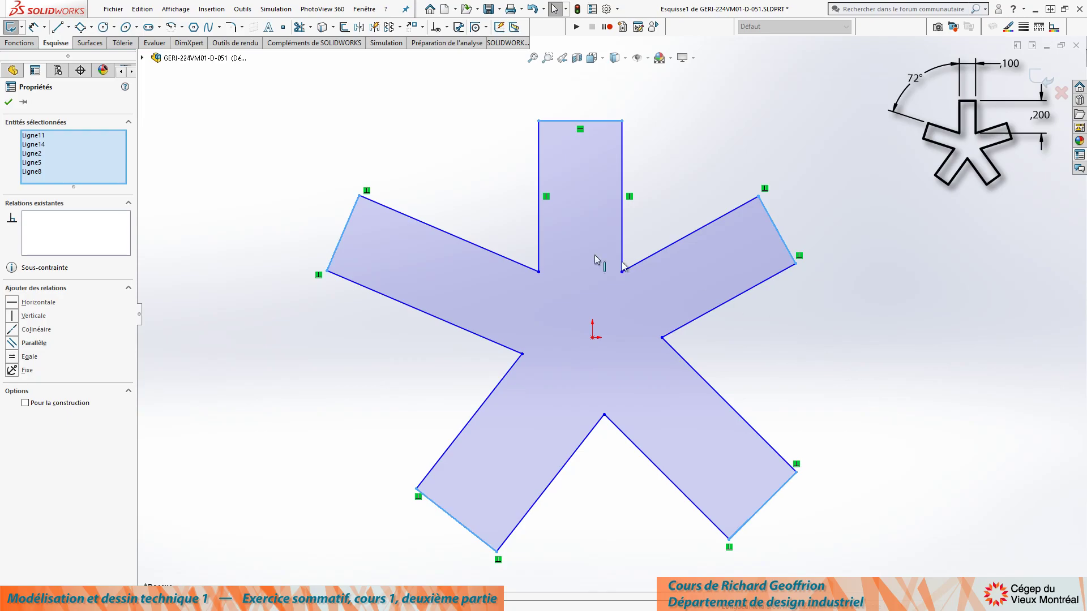
pyautogui.click(13, 357)
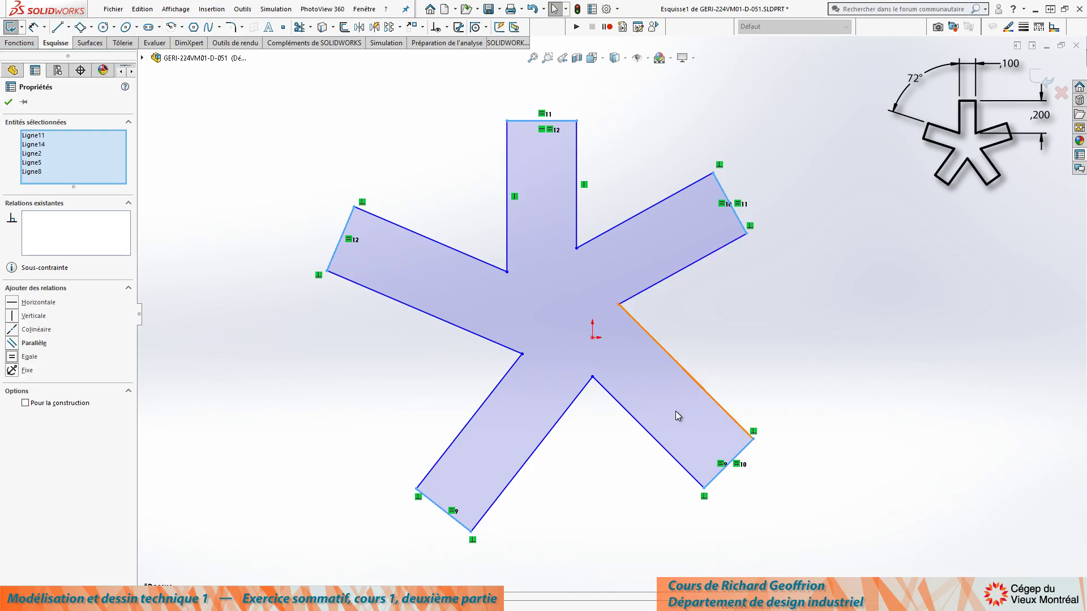
# Make the ten long side lines of the star's arms equal in length.
pyautogui.moveTo(736, 400)
pyautogui.mouseDown()
pyautogui.moveTo(485, 248)
pyautogui.moveTo(427, 231)
pyautogui.mouseUp()
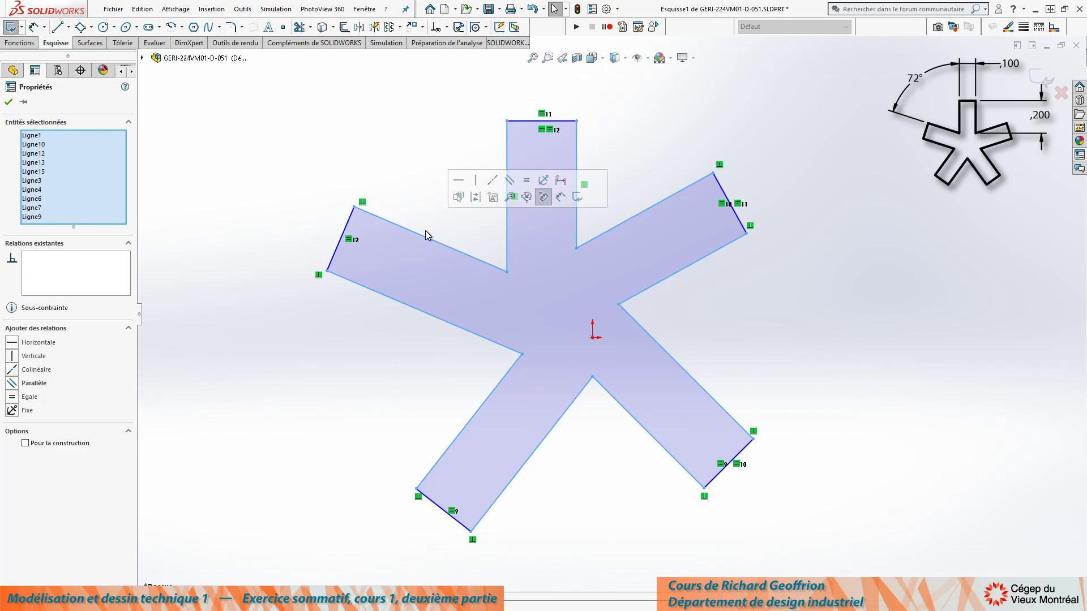
pyautogui.click(12, 397)
pyautogui.click(230, 406)
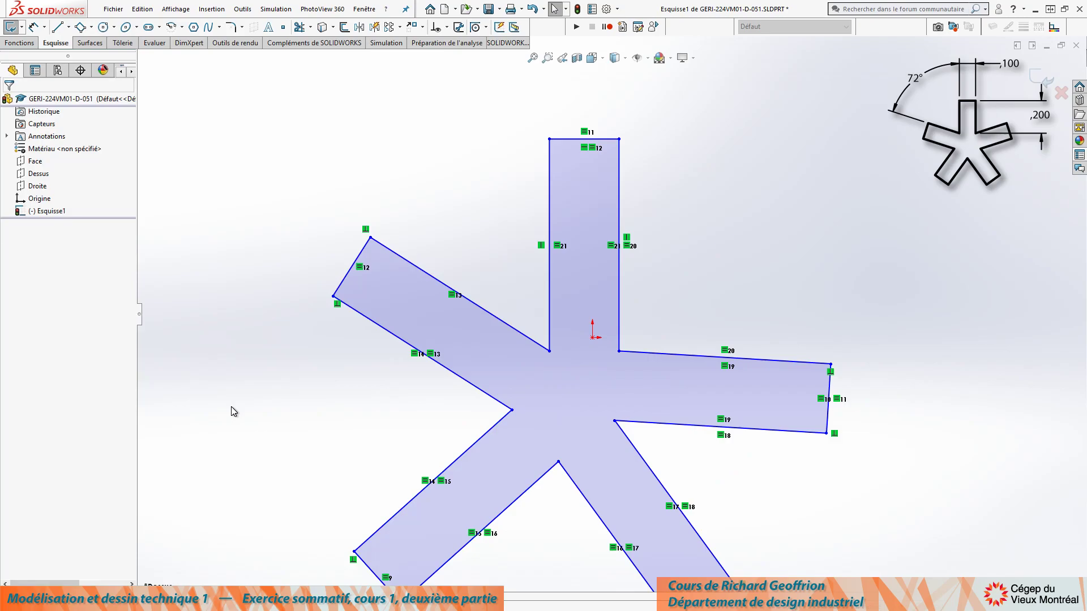
# Dimension the upright arm's end line above the star and set its width to 0.1 in.
pyautogui.press('d')
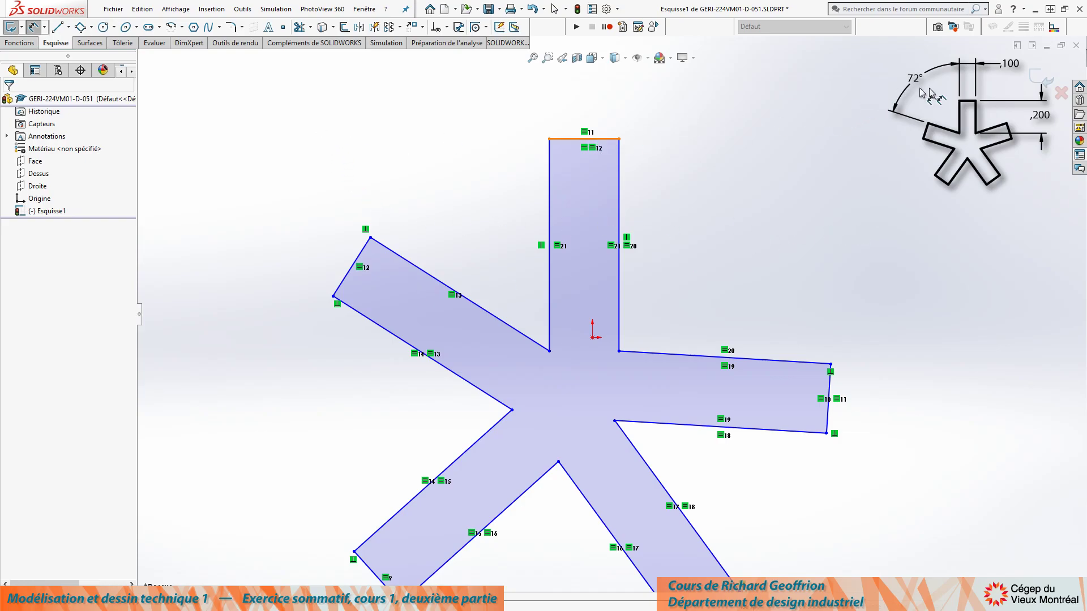
pyautogui.click(605, 141)
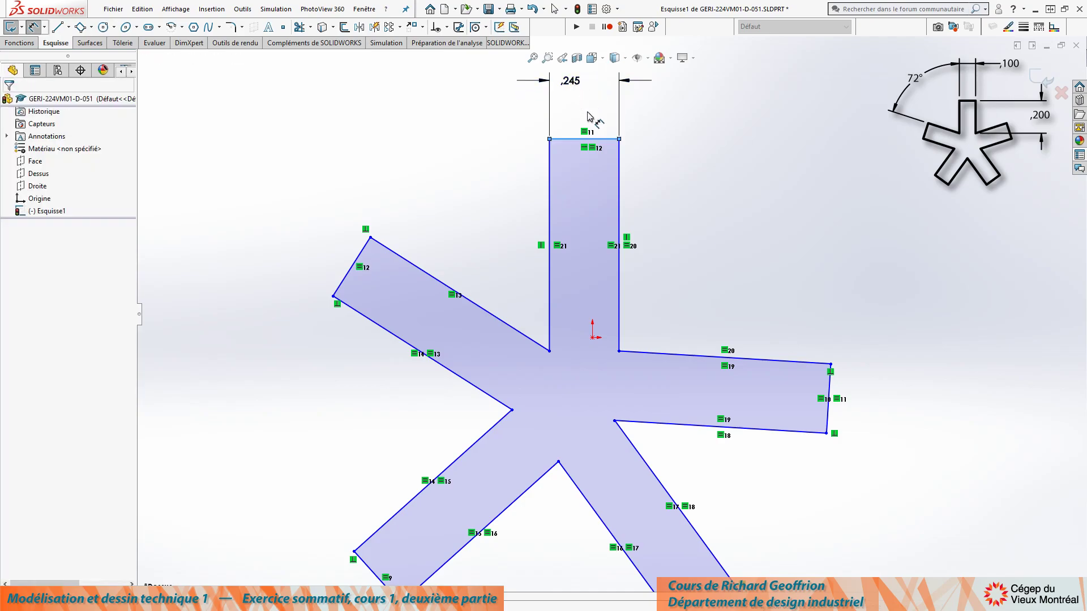
pyautogui.click(589, 116)
pyautogui.write('.1')
pyautogui.press('Return')
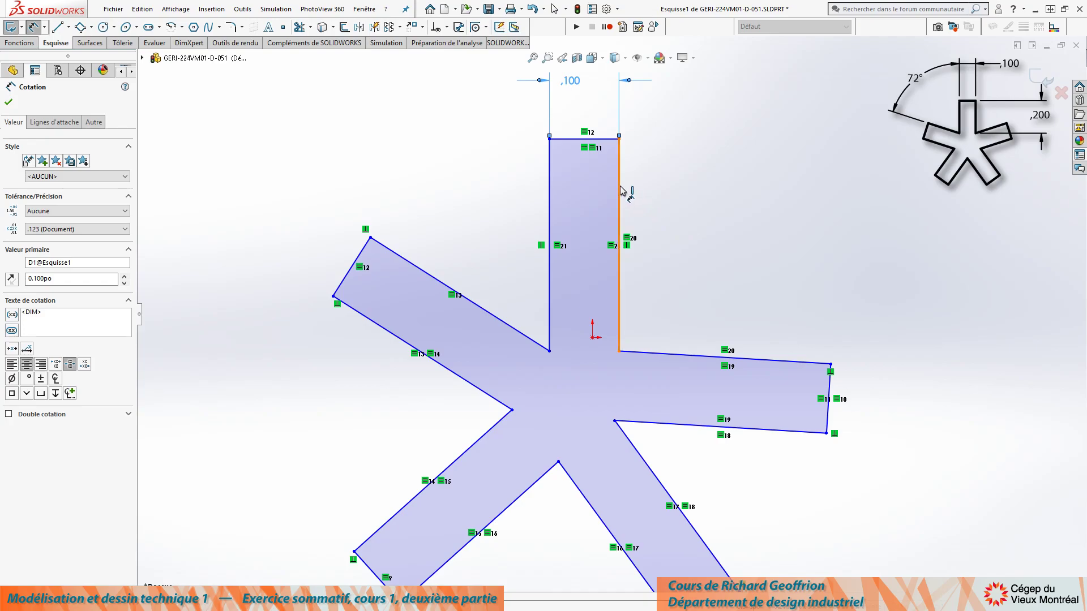
# Dimension the right side of the upright arm and set its length to 0.2 in.
pyautogui.click(621, 191)
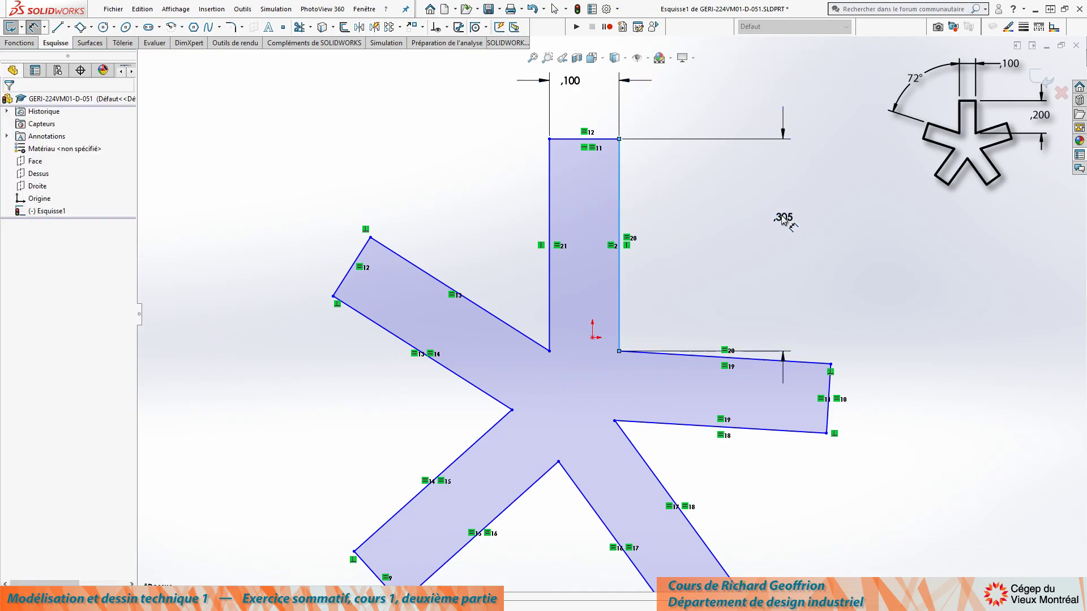
pyautogui.click(782, 217)
pyautogui.write('.2')
pyautogui.press('Return')
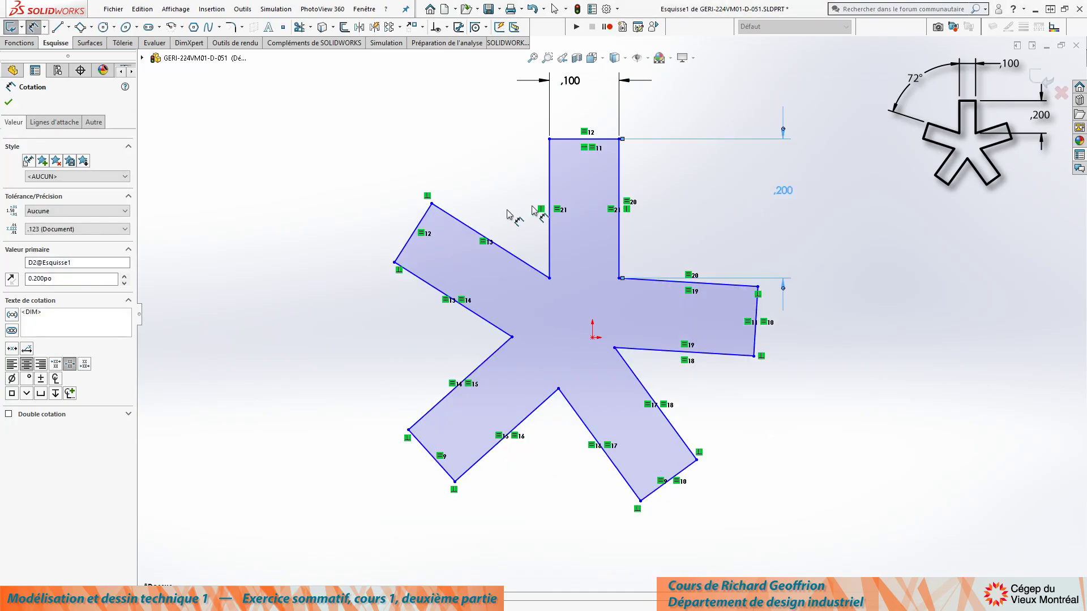
# Dimension the angle between the upright arm's left side and the left arm's upper side, setting it to 72°.
pyautogui.click(484, 237)
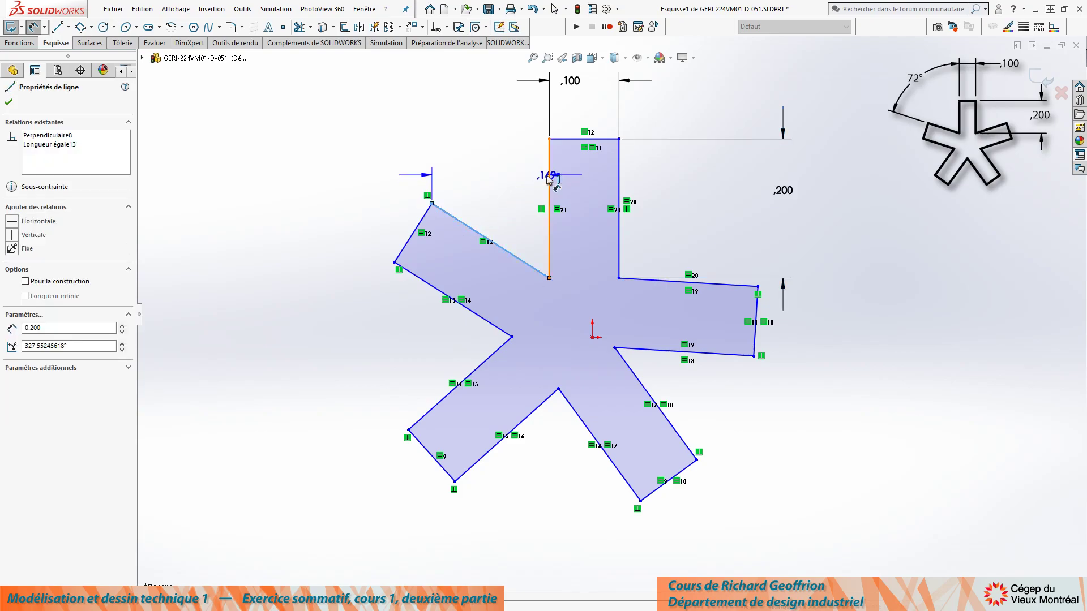
pyautogui.click(549, 170)
pyautogui.click(468, 122)
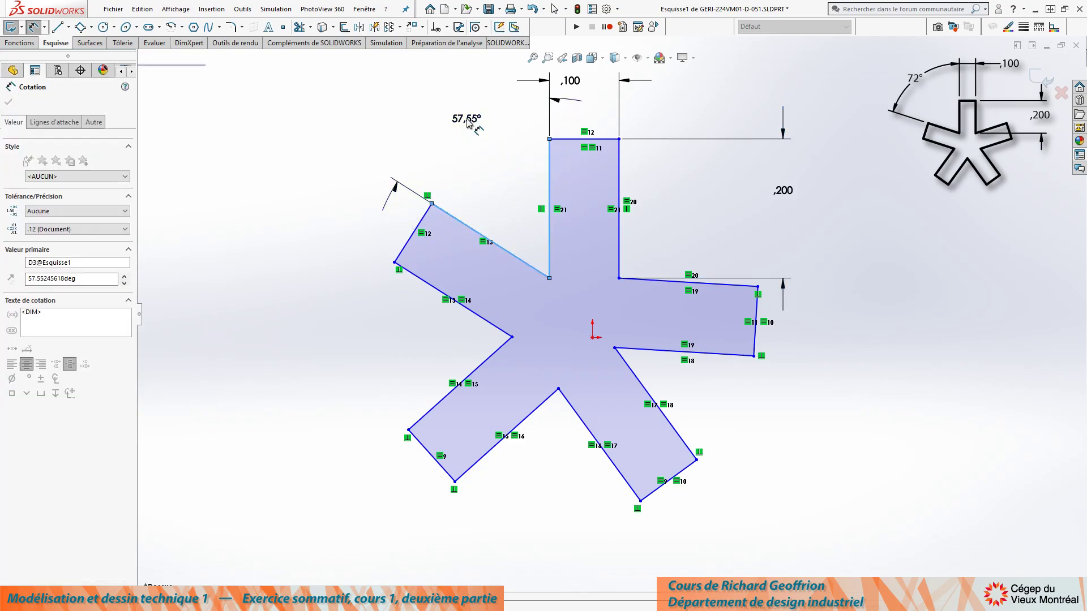
pyautogui.write('72')
pyautogui.press('Return')
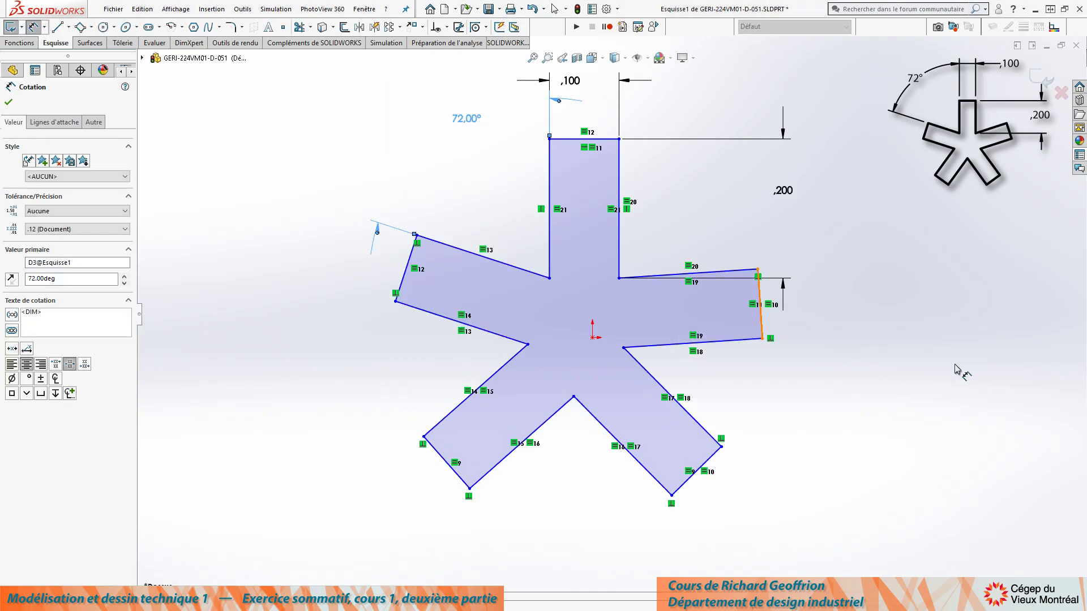
pyautogui.press('Escape')
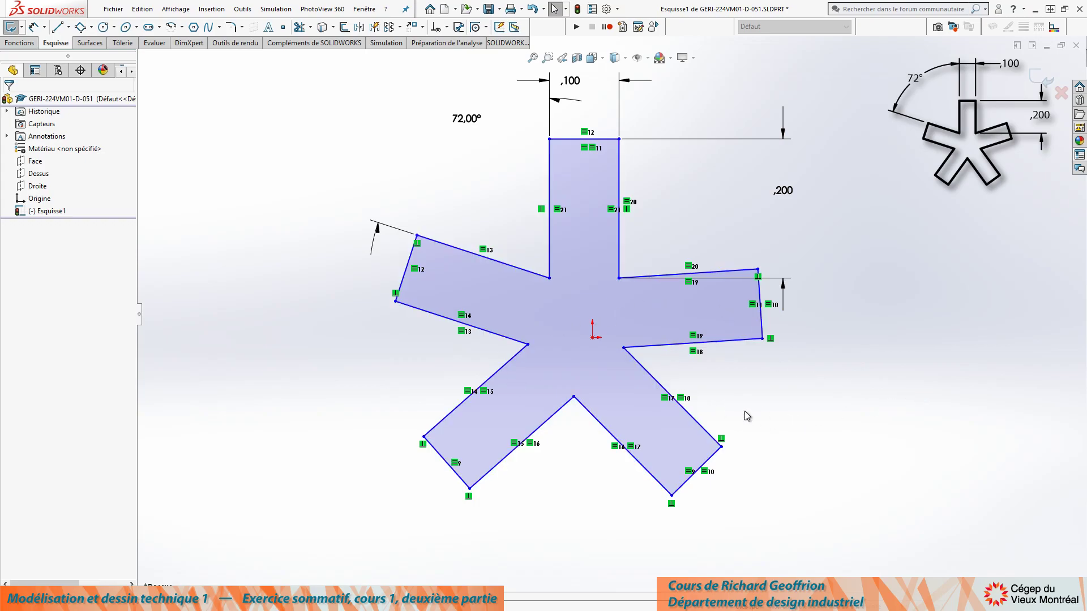
# Add a horizontal relation between the two inner corner points at the base of the upright arm.
pyautogui.click(619, 278)
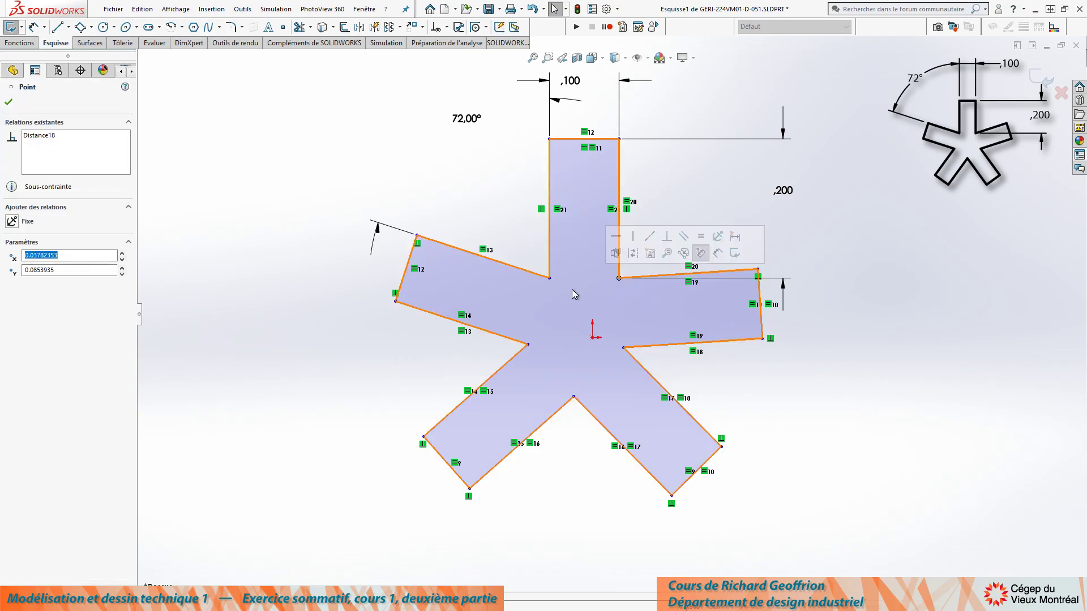
pyautogui.keyDown('ctrl'); pyautogui.click(549, 278); pyautogui.keyUp('ctrl')
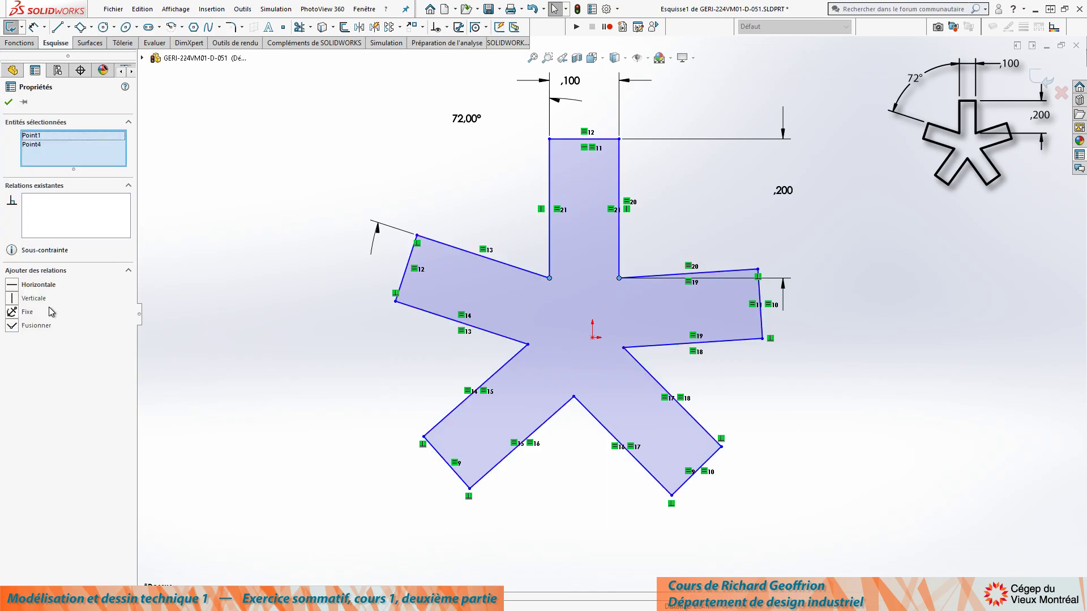
pyautogui.click(14, 287)
pyautogui.click(248, 381)
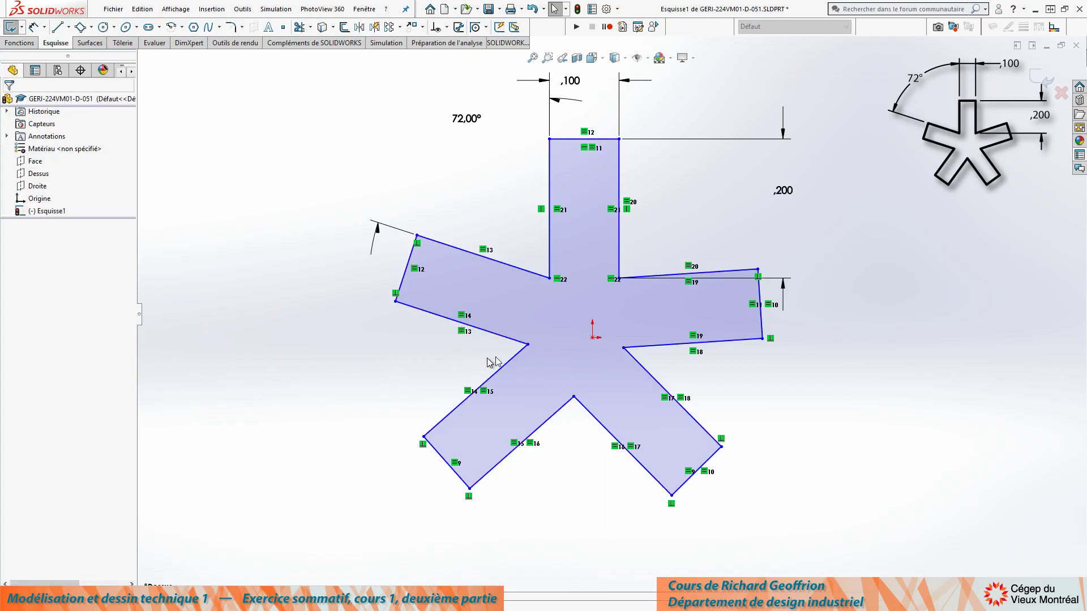
# Add a horizontal relation between the left and right inner corner points just above the two lower arms.
pyautogui.click(527, 344)
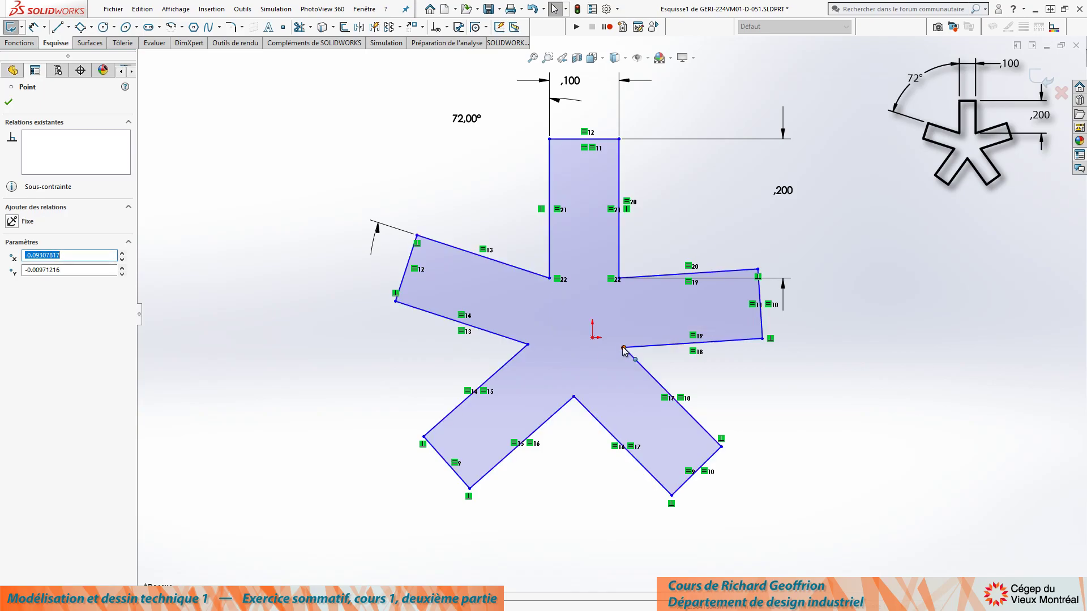
pyautogui.keyDown('ctrl'); pyautogui.click(623, 348); pyautogui.keyUp('ctrl')
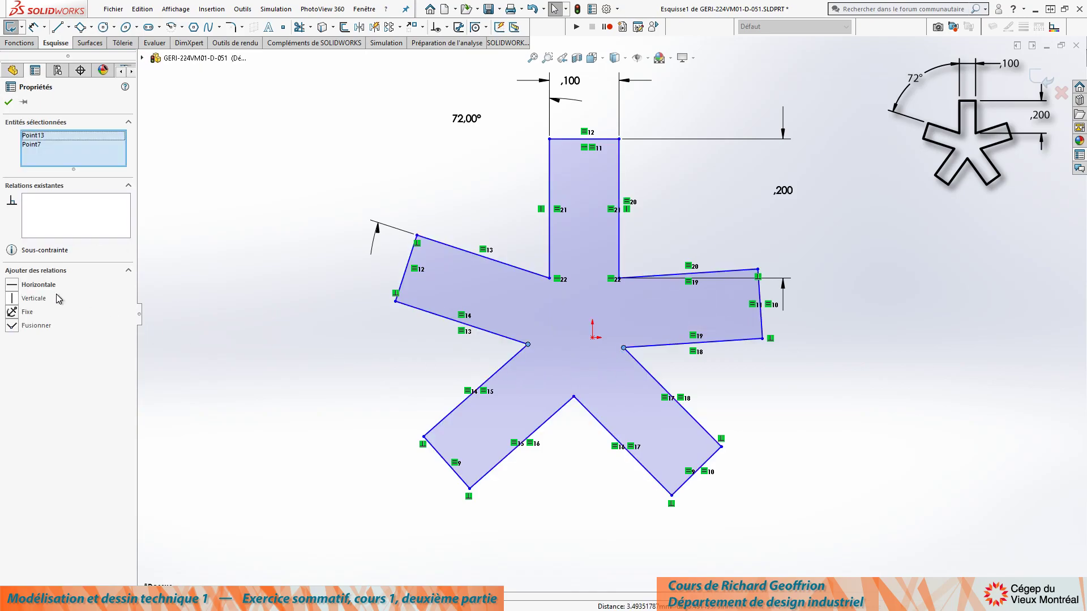
pyautogui.click(13, 288)
pyautogui.click(243, 369)
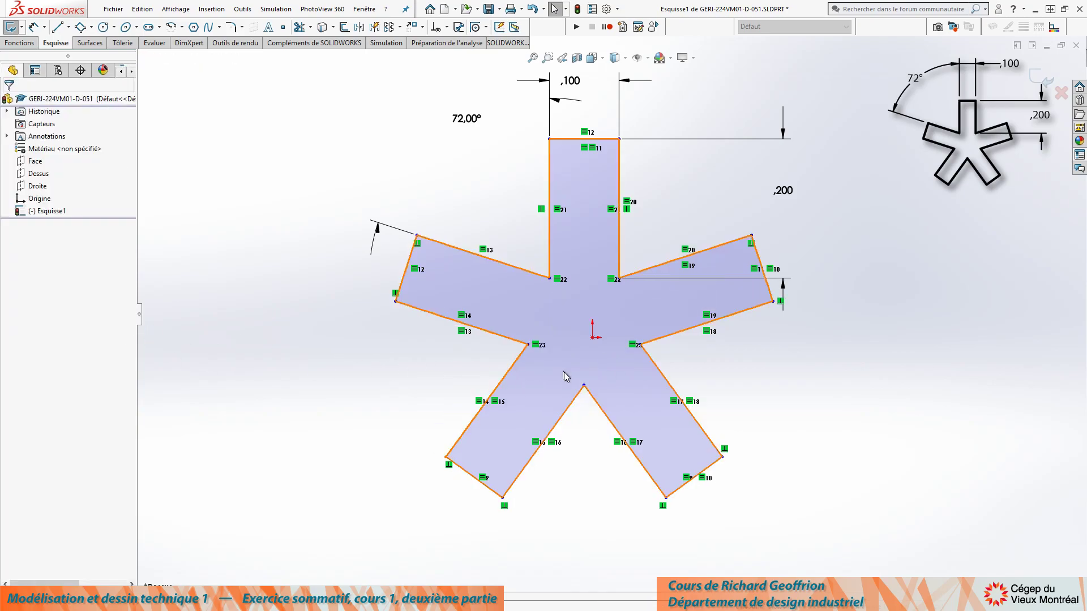
# Add a vertical relation between the inner corner point of the two lower arms and the origin.
pyautogui.click(584, 385)
pyautogui.keyDown('ctrl'); pyautogui.click(593, 337); pyautogui.keyUp('ctrl')
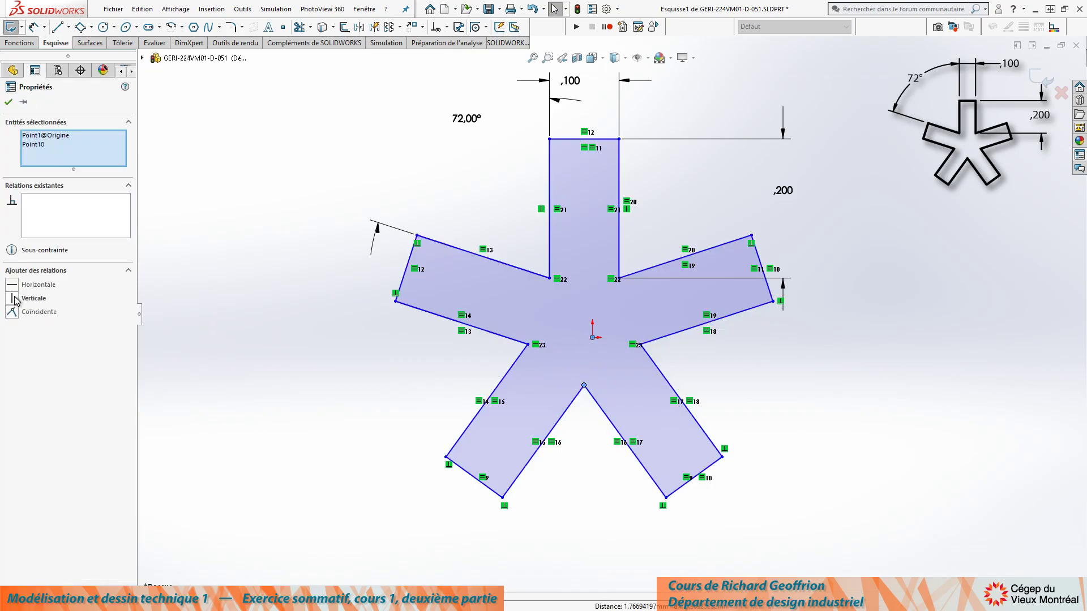
pyautogui.click(16, 298)
pyautogui.click(262, 419)
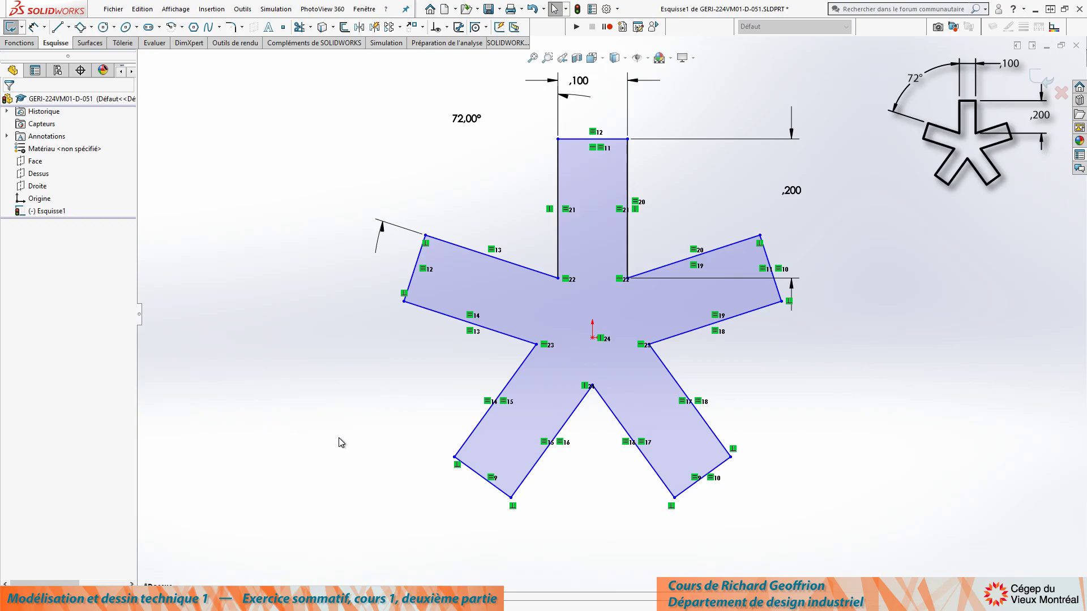
# Sketch a construction circle centred on the origin with a radius of about 0.099 in.
pyautogui.press('c')
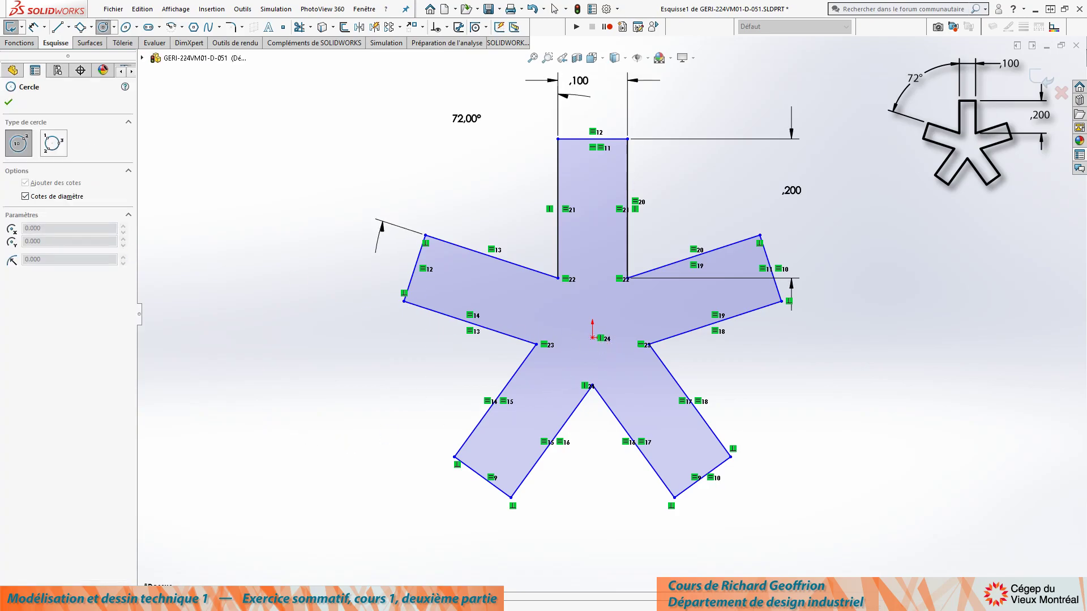
pyautogui.click(593, 338)
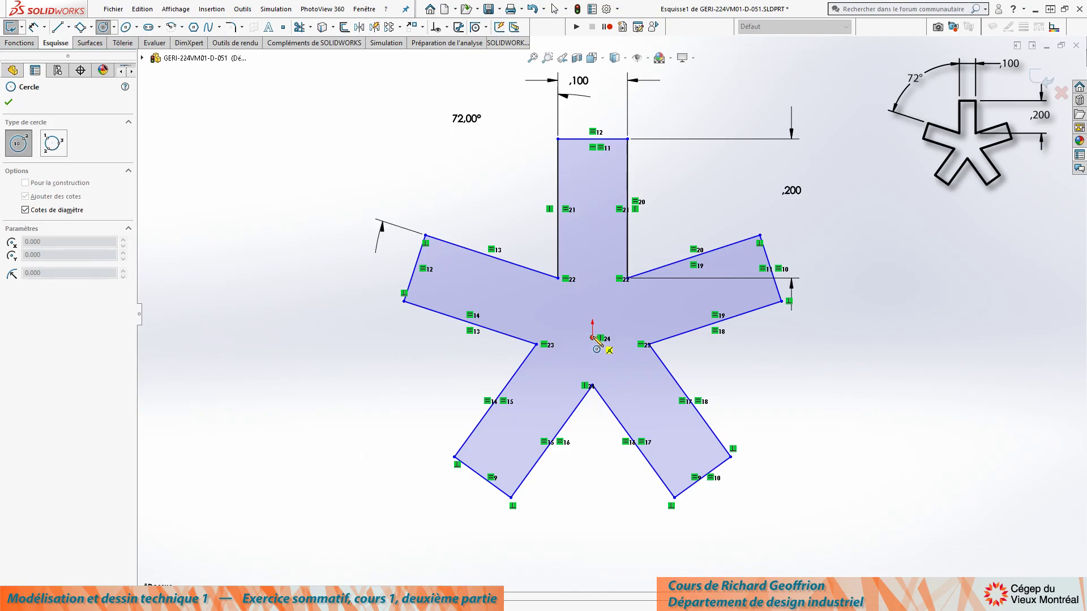
pyautogui.click(557, 400)
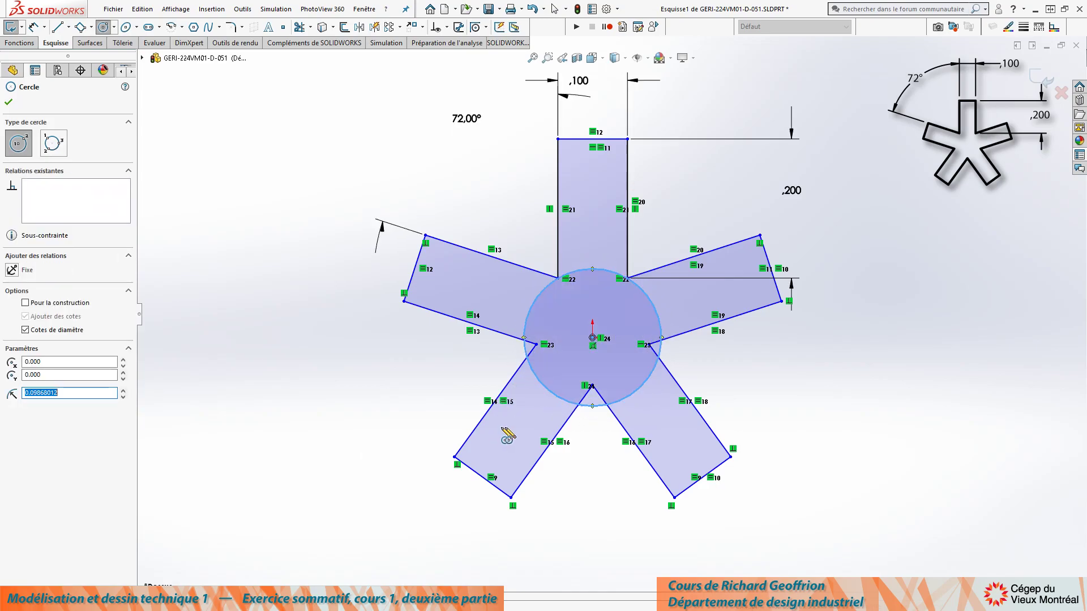
pyautogui.click(25, 303)
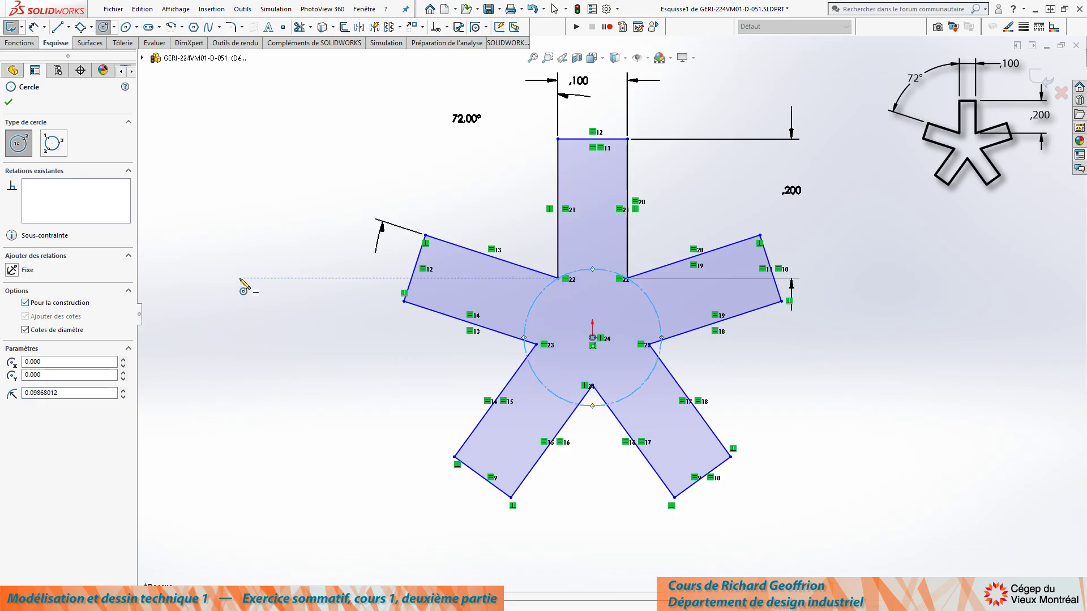
pyautogui.click(8, 103)
# Shrink the construction circle slightly and make it coincident with the inner corner at the upright arm's lower left end.
pyautogui.scroll(-4, 613, 270)
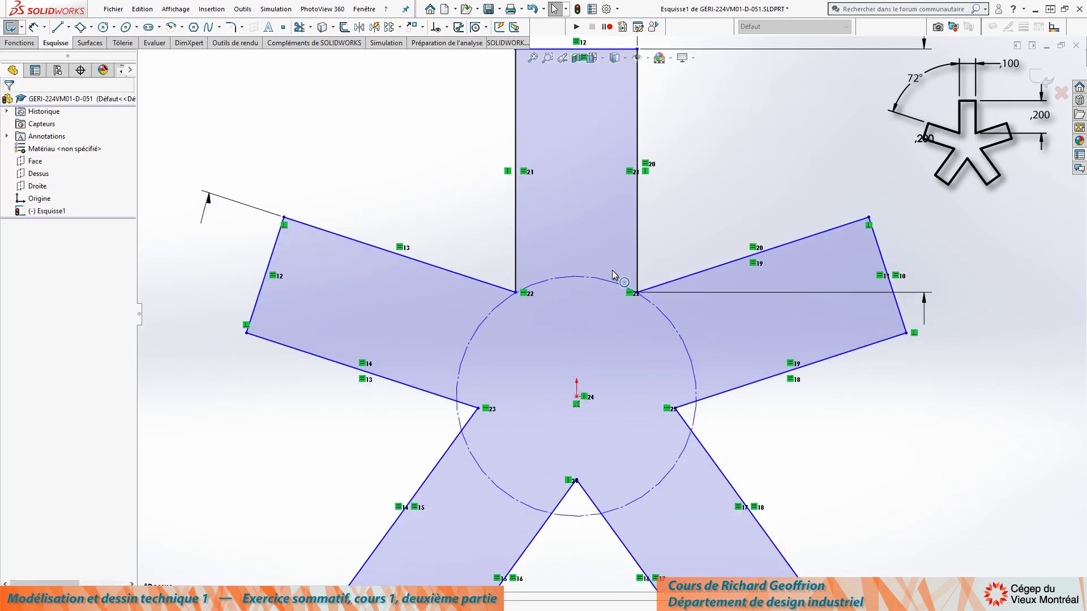
pyautogui.scroll(-3, 588, 289)
pyautogui.click(580, 284)
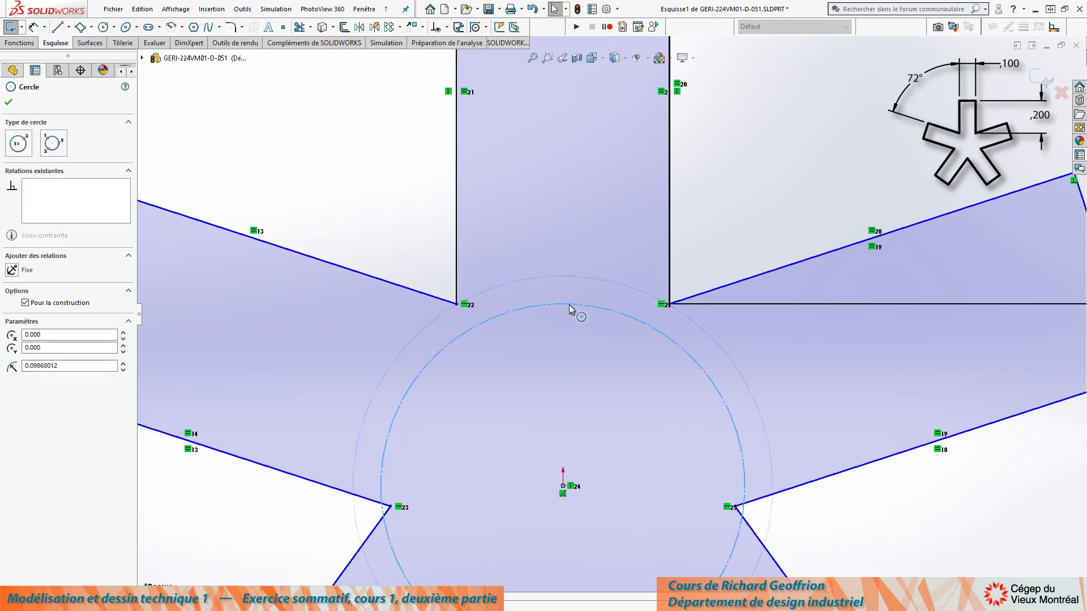
pyautogui.click(457, 304)
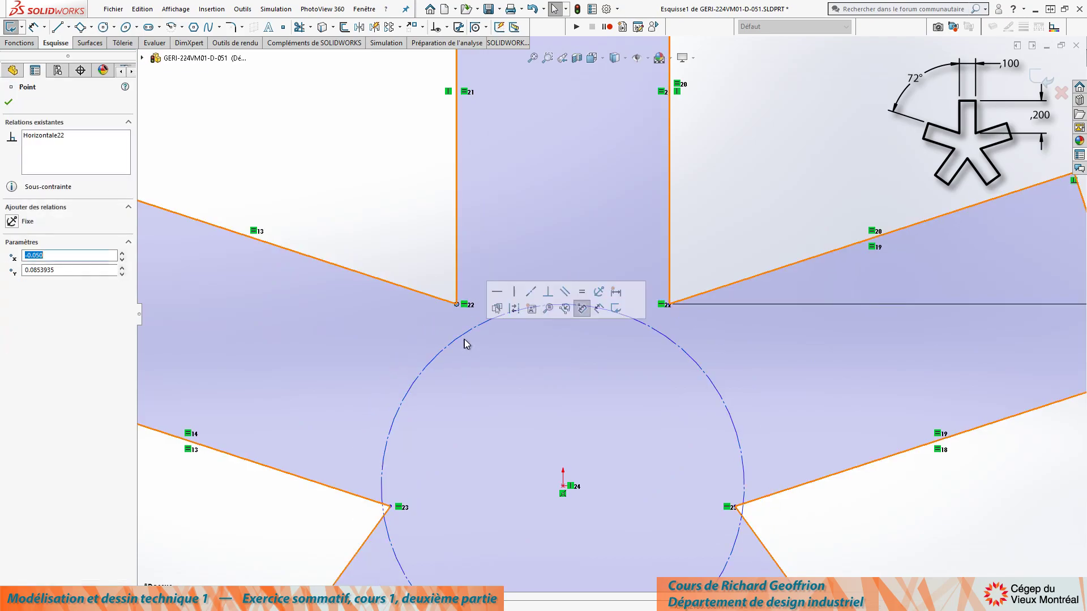
pyautogui.keyDown('ctrl'); pyautogui.click(467, 332); pyautogui.keyUp('ctrl')
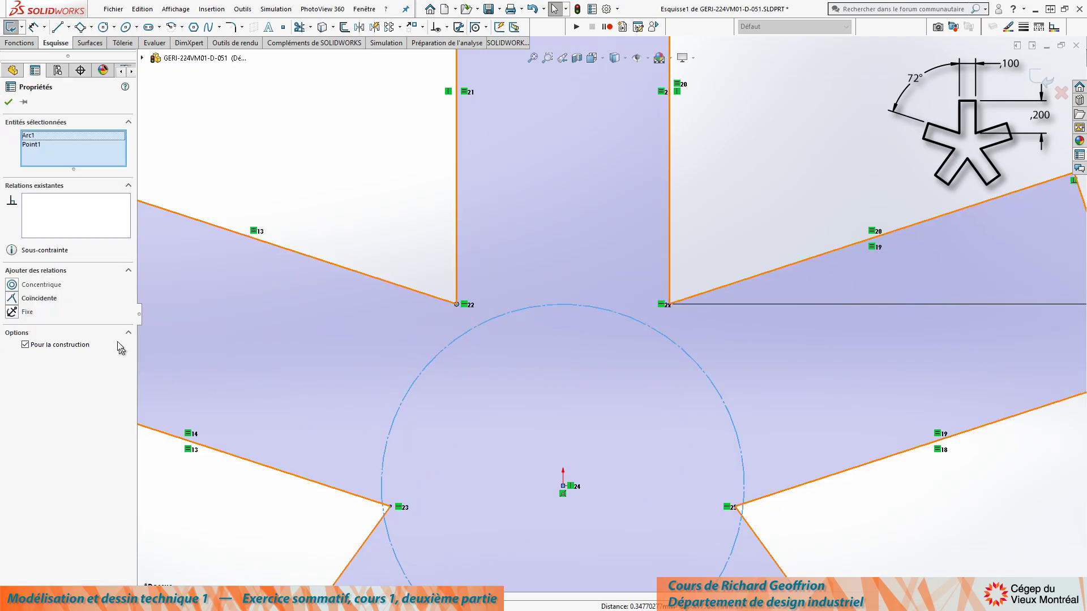
pyautogui.click(12, 298)
pyautogui.click(304, 135)
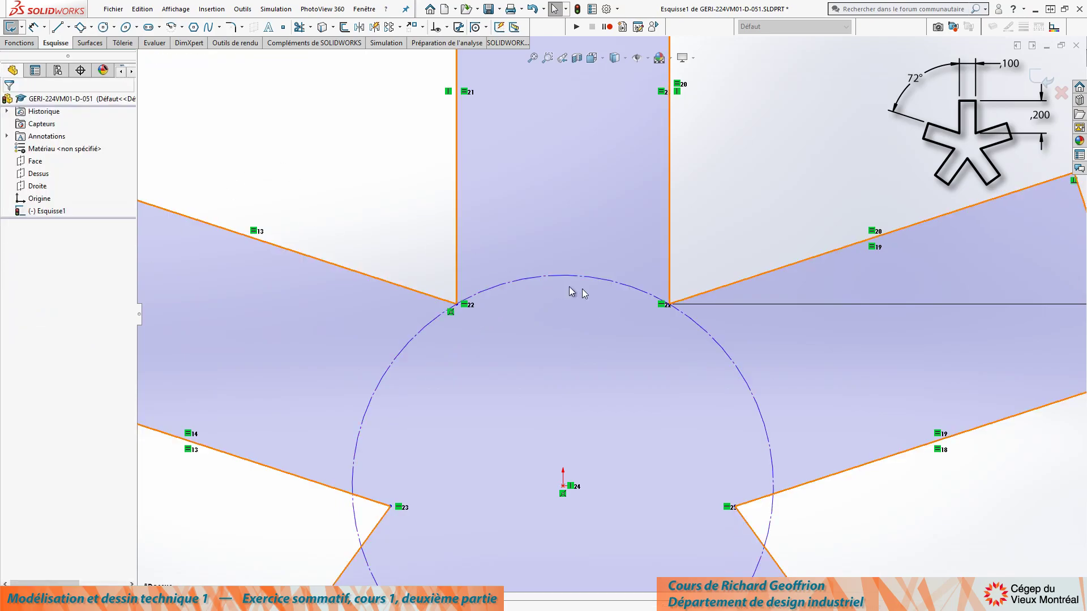
# Make the construction circle coincident with the inner corner at the upright arm's lower right end.
pyautogui.scroll(-5, 655, 297)
pyautogui.scroll(-2, 710, 318)
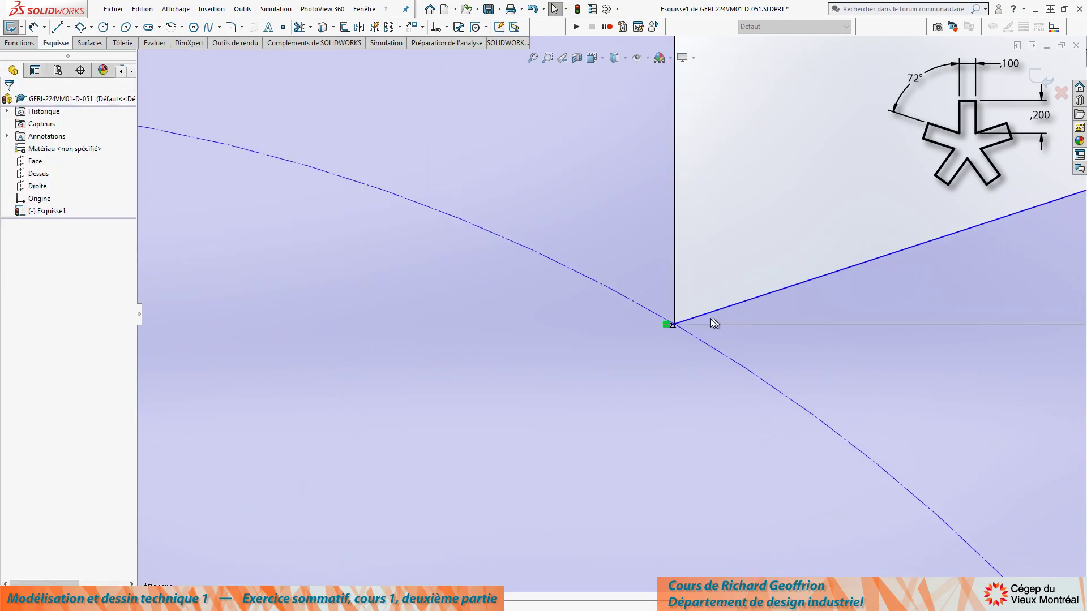
pyautogui.click(674, 325)
pyautogui.keyDown('ctrl'); pyautogui.click(712, 351); pyautogui.keyUp('ctrl')
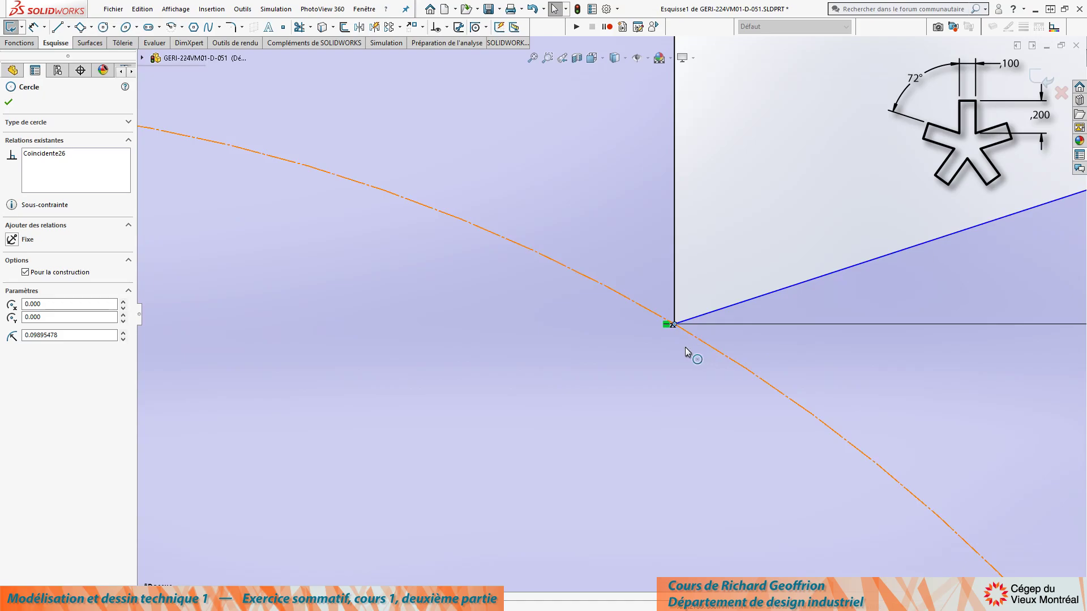
pyautogui.click(12, 299)
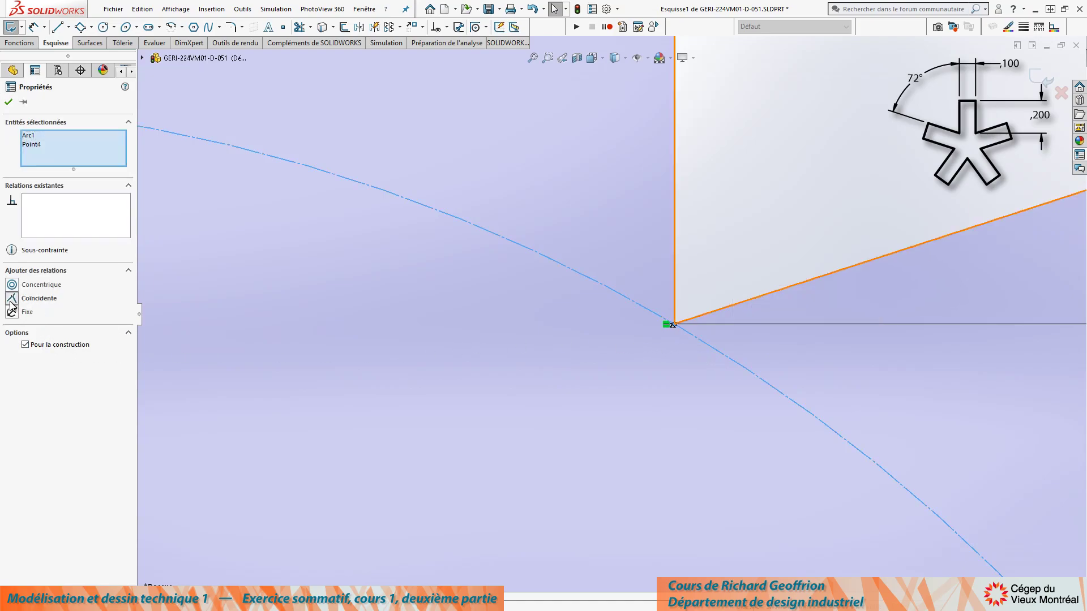
pyautogui.press('f')
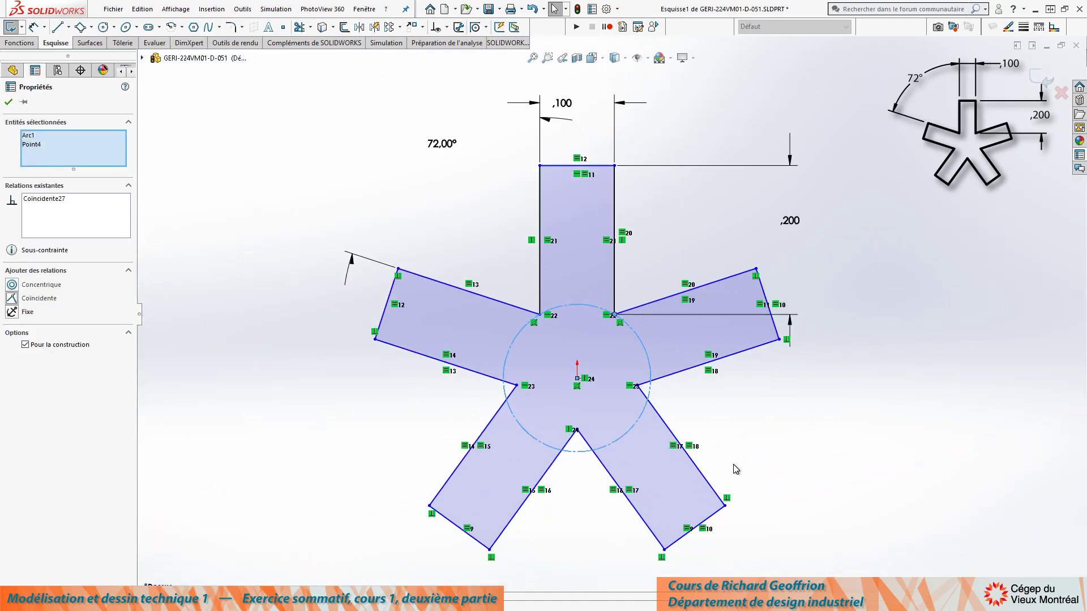
pyautogui.click(735, 475)
# Make the inner corner between the right arm and the lower right arm coincident with the construction circle.
pyautogui.scroll(-4, 682, 422)
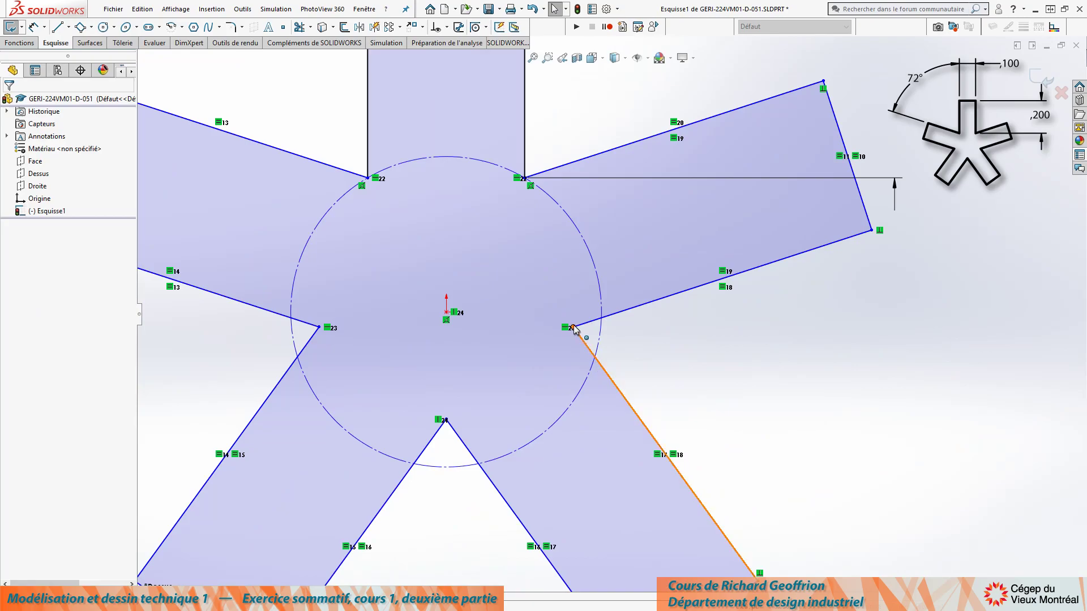
pyautogui.click(572, 327)
pyautogui.keyDown('ctrl'); pyautogui.click(600, 335); pyautogui.keyUp('ctrl')
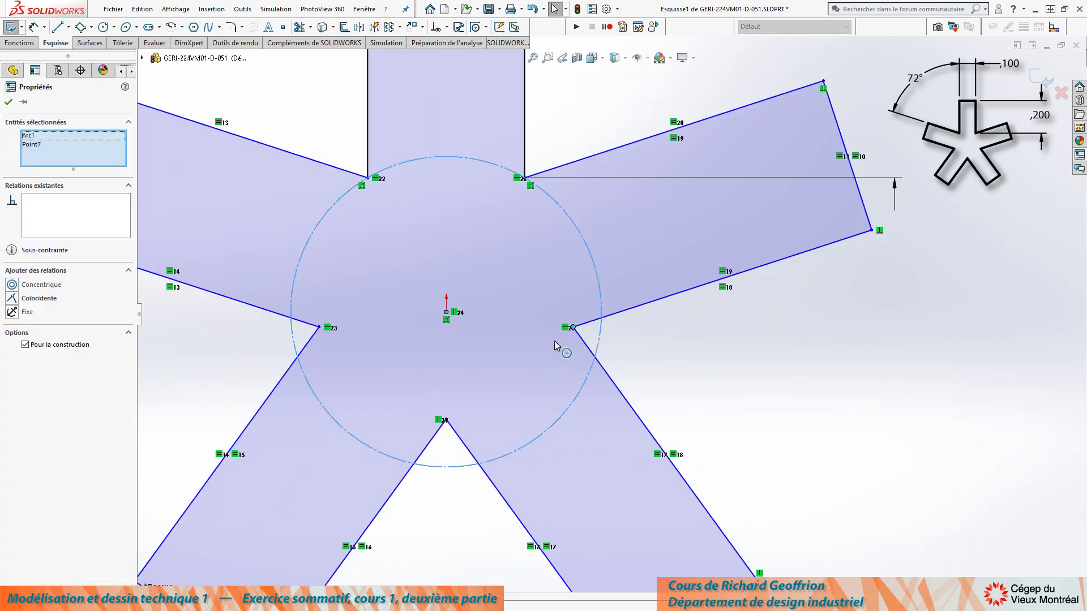
pyautogui.click(12, 302)
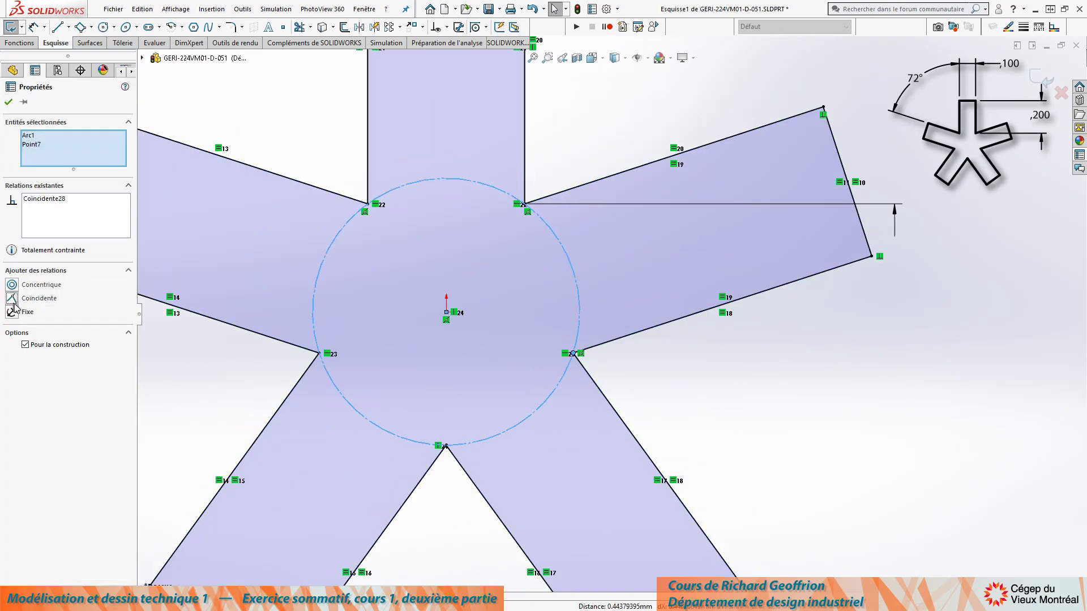
pyautogui.click(740, 413)
# Extrude the star sketch as a blind boss 0.1 in deep and save the part.
pyautogui.scroll(5, 697, 414)
pyautogui.scroll(1, 696, 423)
pyautogui.scroll(-1, 697, 423)
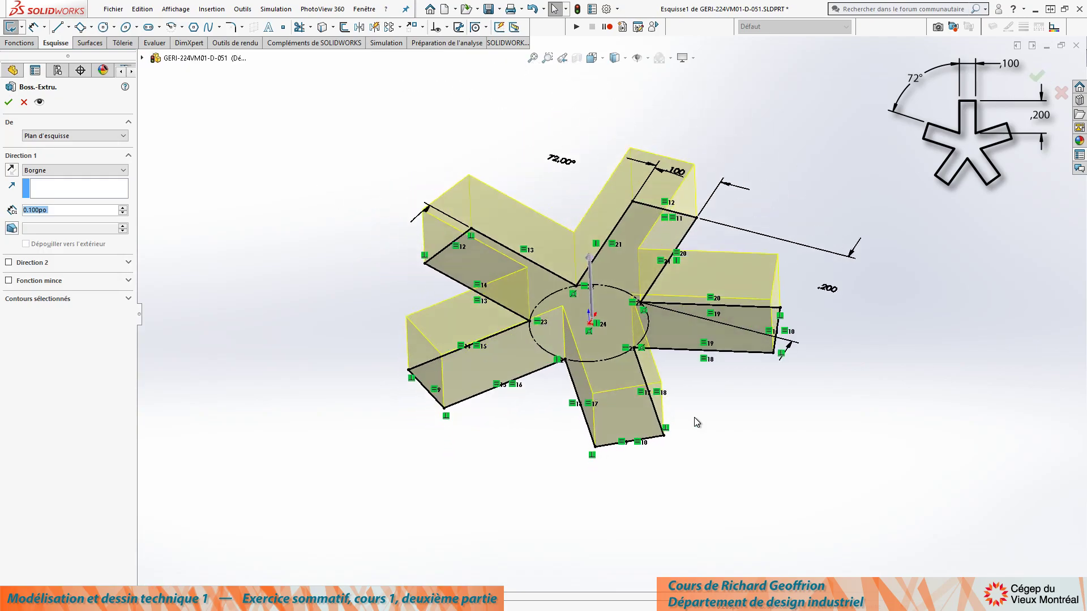
pyautogui.press('Return')
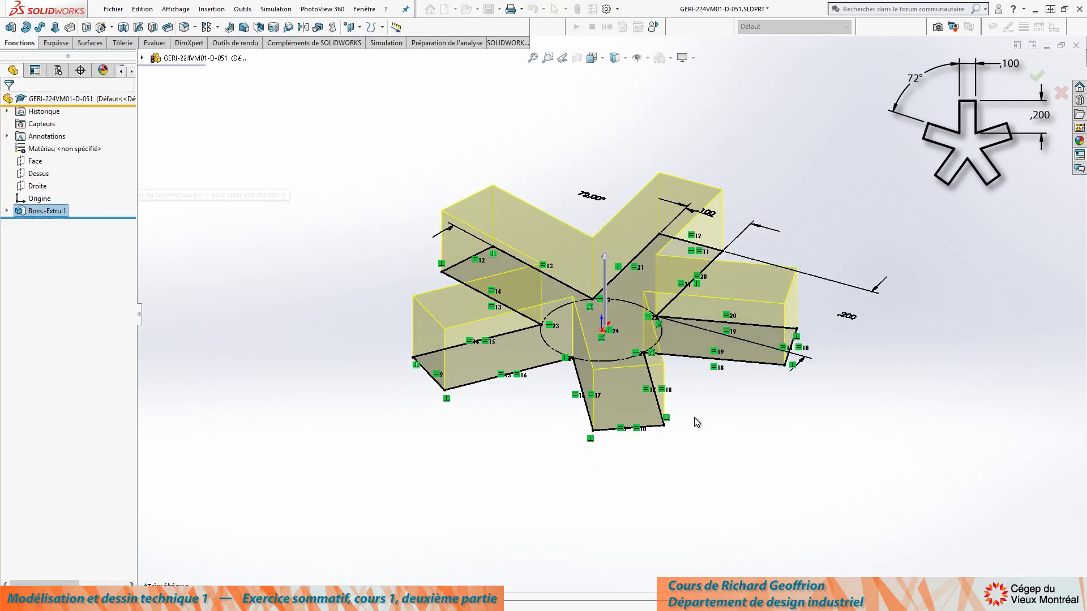
pyautogui.hotkey('ctrl', 's')
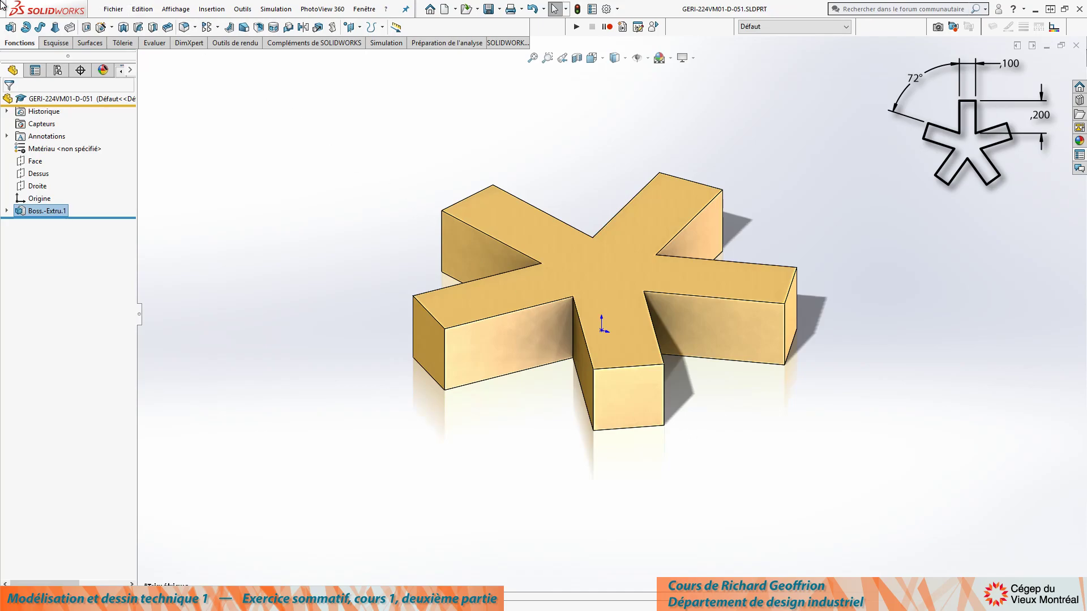
# Check the part's summary properties, close them without changes, and switch to the drawing GERI-224VM01-D-050.
pyautogui.click(113, 9)
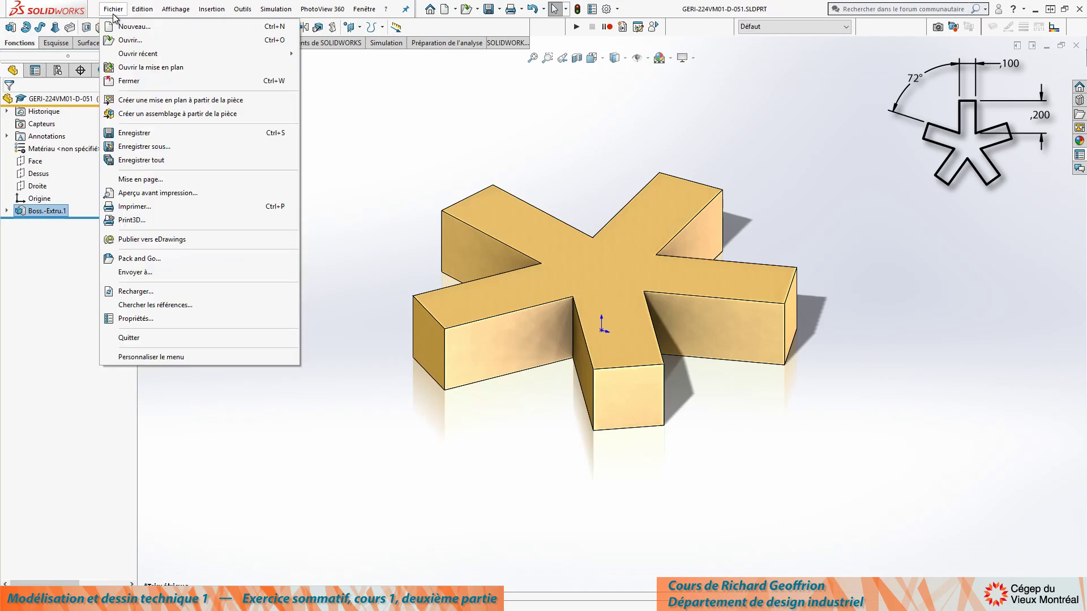
pyautogui.click(135, 319)
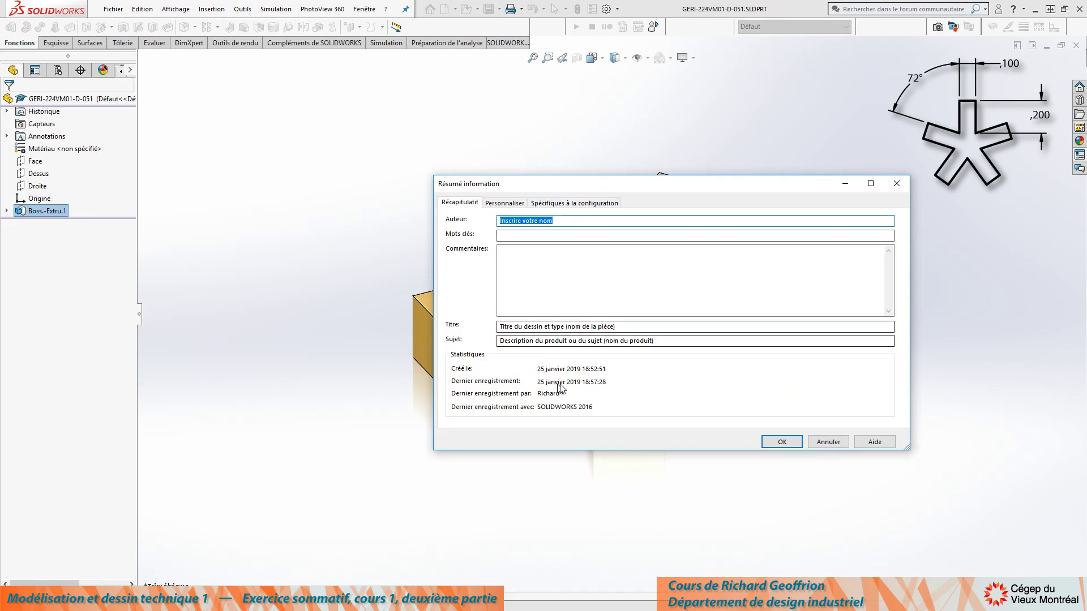
pyautogui.click(826, 444)
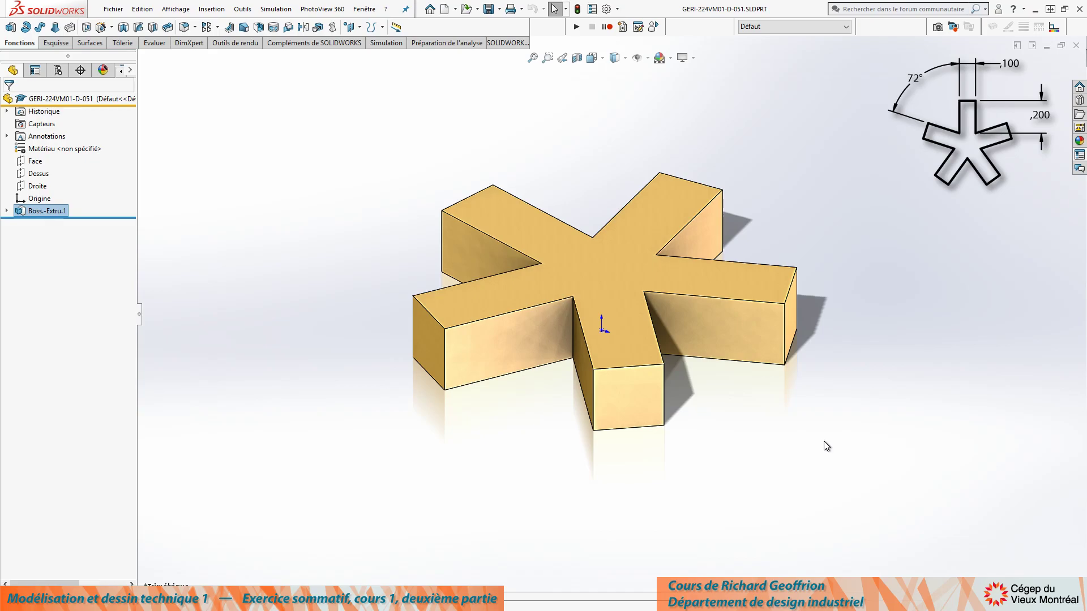
pyautogui.hotkey('ctrl', 'Tab')
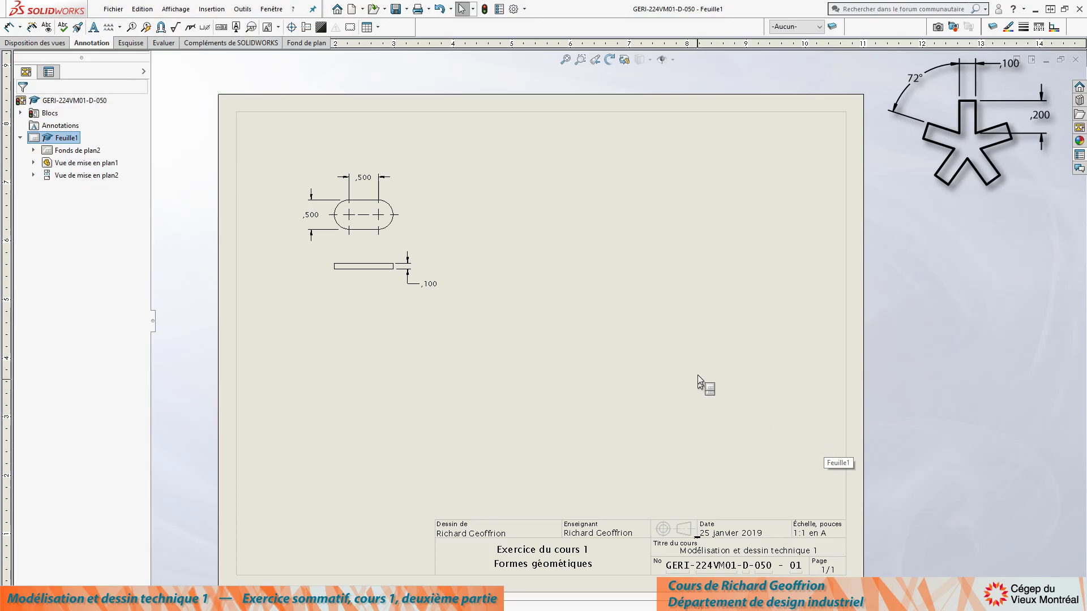
# Place a top view of GERI-224VM01-D-051 beside the slot's views and project an edge view directly below it.
pyautogui.click(32, 46)
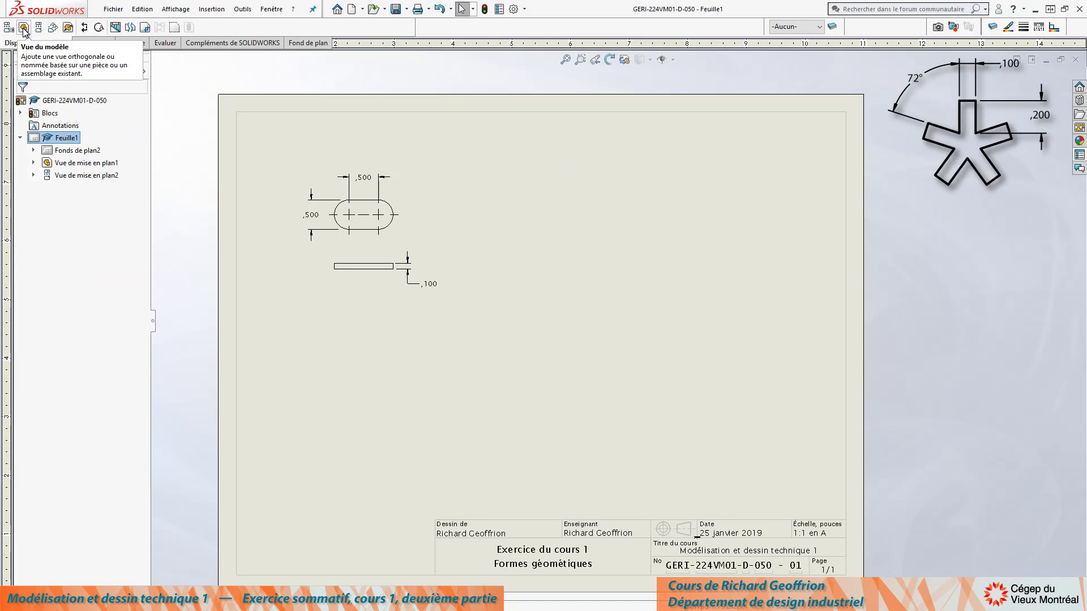
pyautogui.click(22, 28)
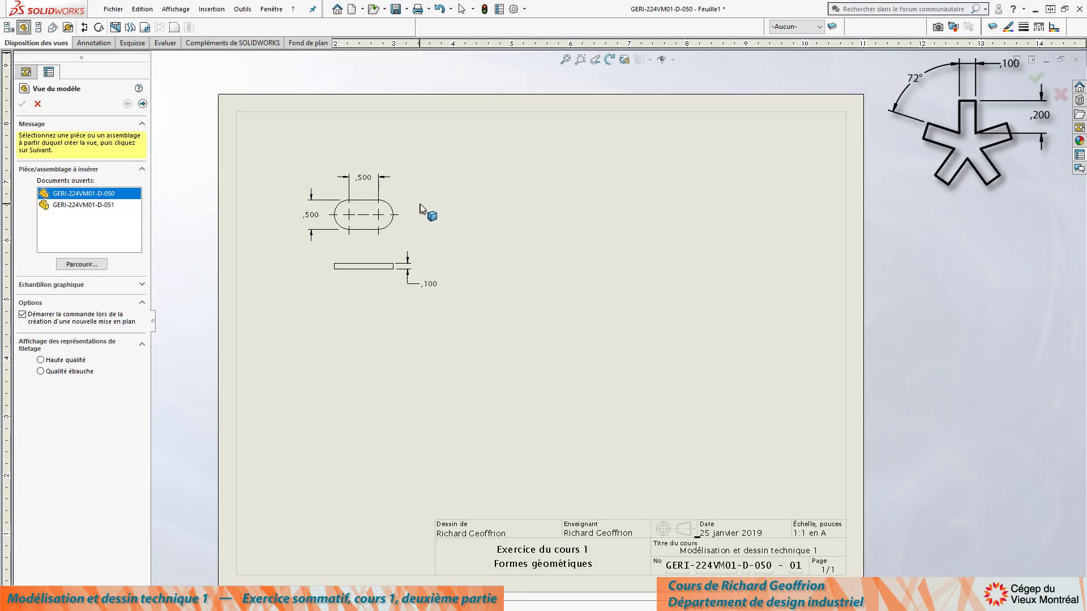
pyautogui.click(82, 206)
pyautogui.doubleClick(82, 206)
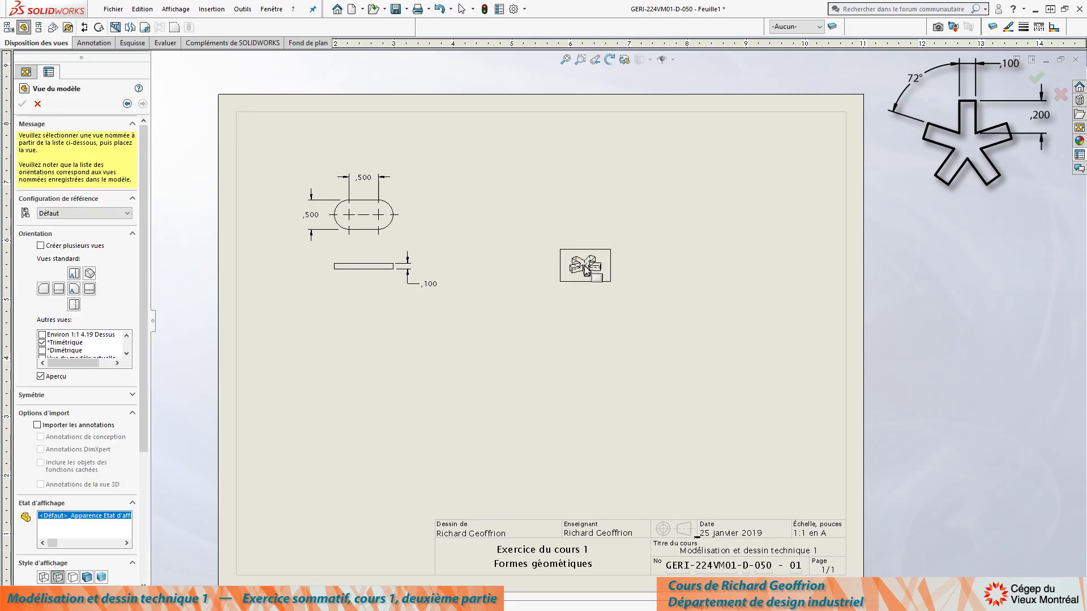
pyautogui.click(73, 275)
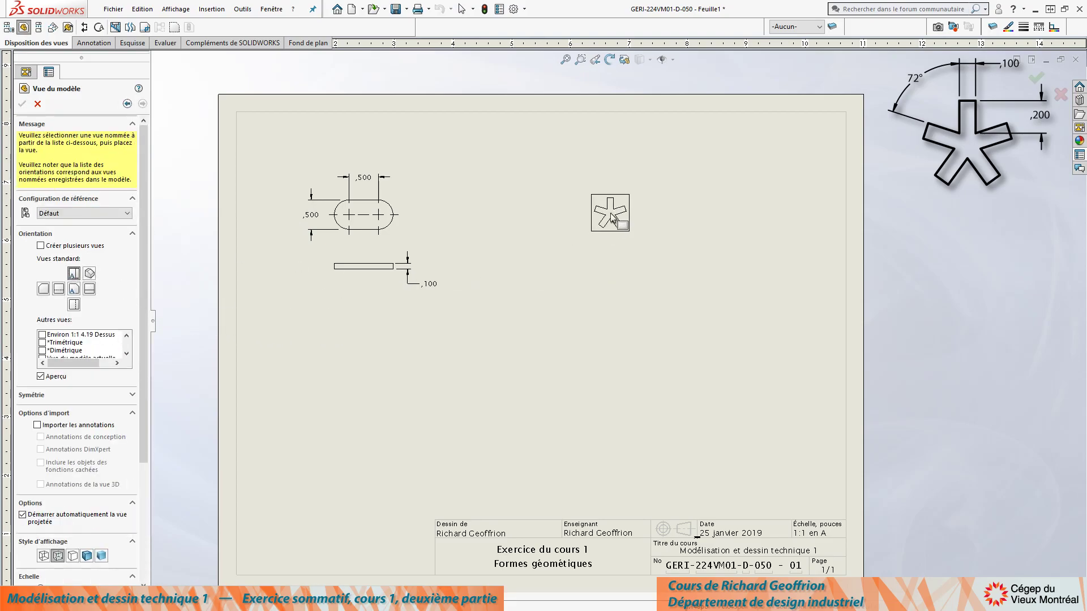
pyautogui.click(545, 244)
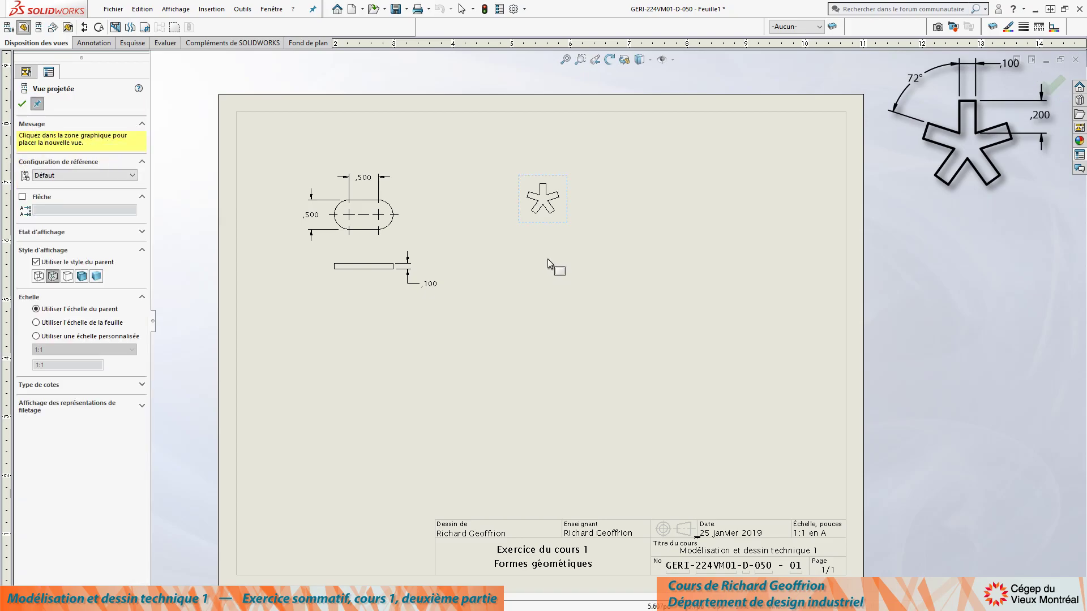
pyautogui.click(544, 269)
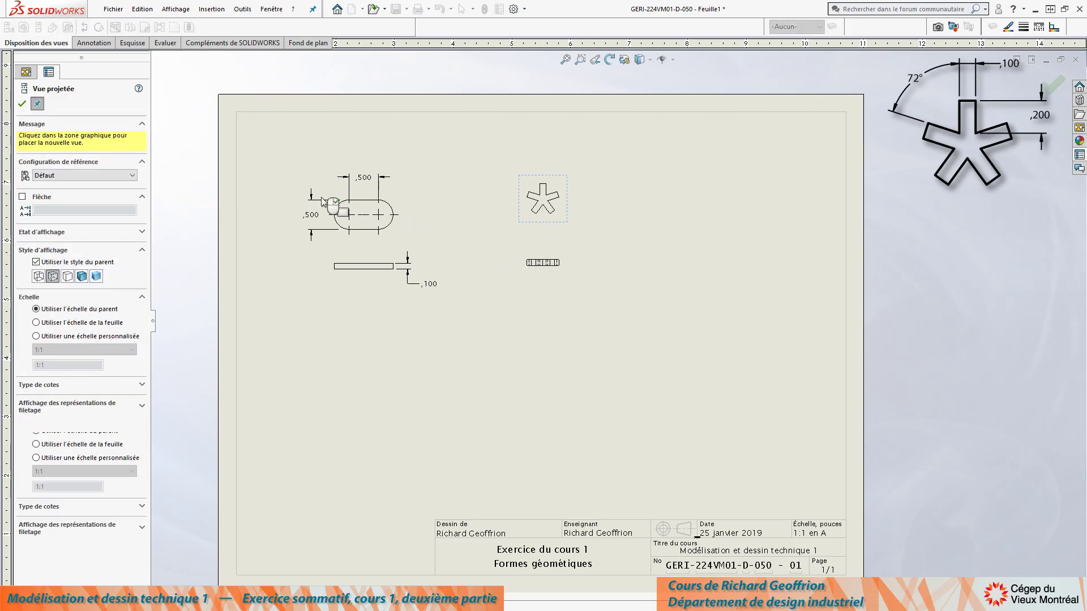
pyautogui.click(23, 104)
# Import the dimensions marked for drawing from the entire model into all views, eliminating duplicates.
pyautogui.scroll(-3, 570, 266)
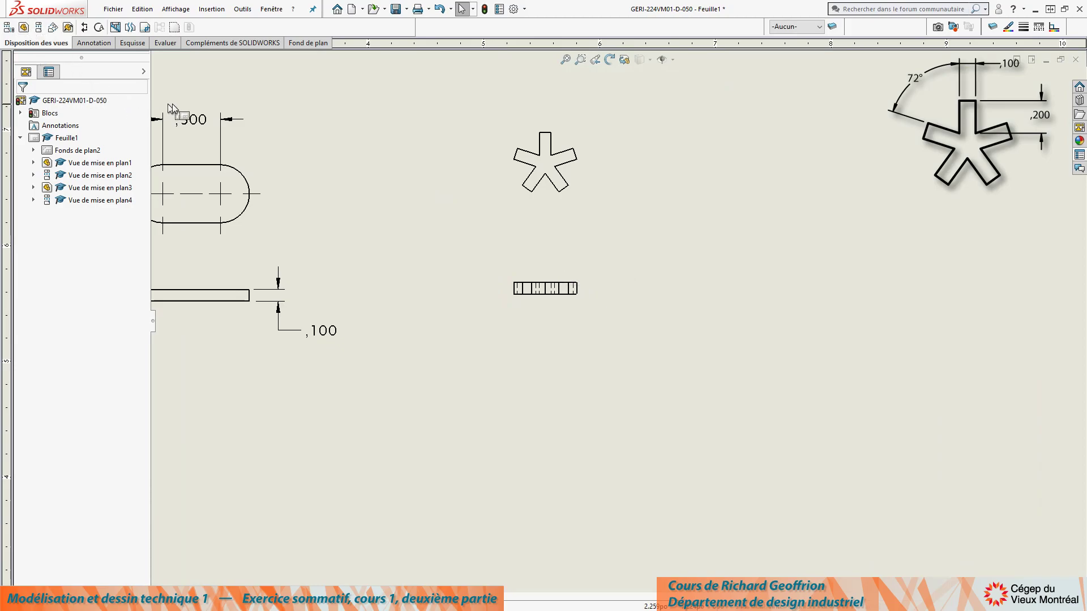
pyautogui.scroll(2, 619, 214)
pyautogui.scroll(-2, 609, 311)
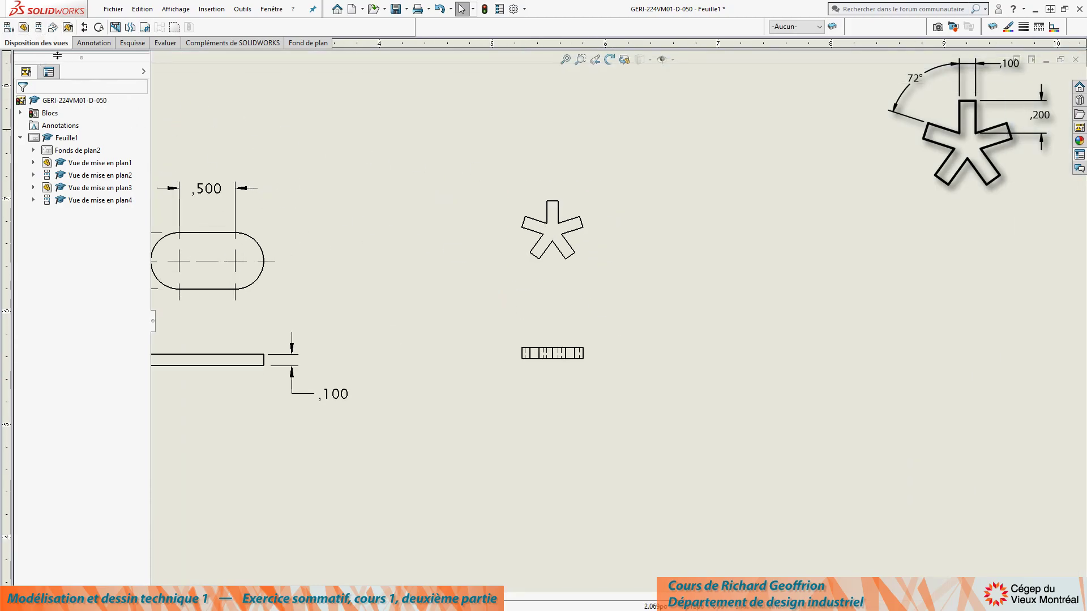
pyautogui.click(93, 43)
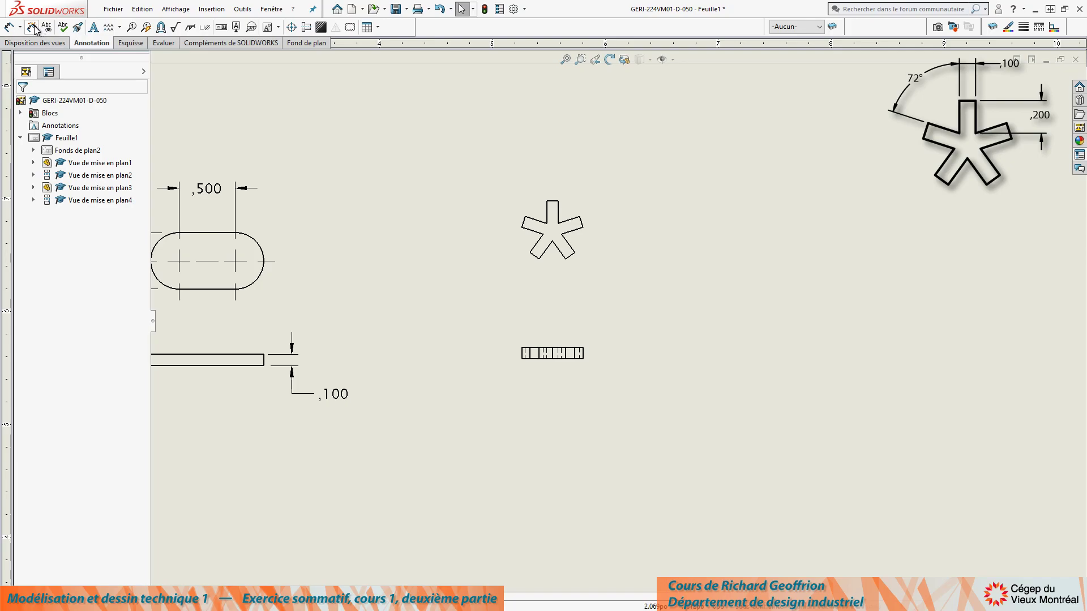
pyautogui.click(32, 27)
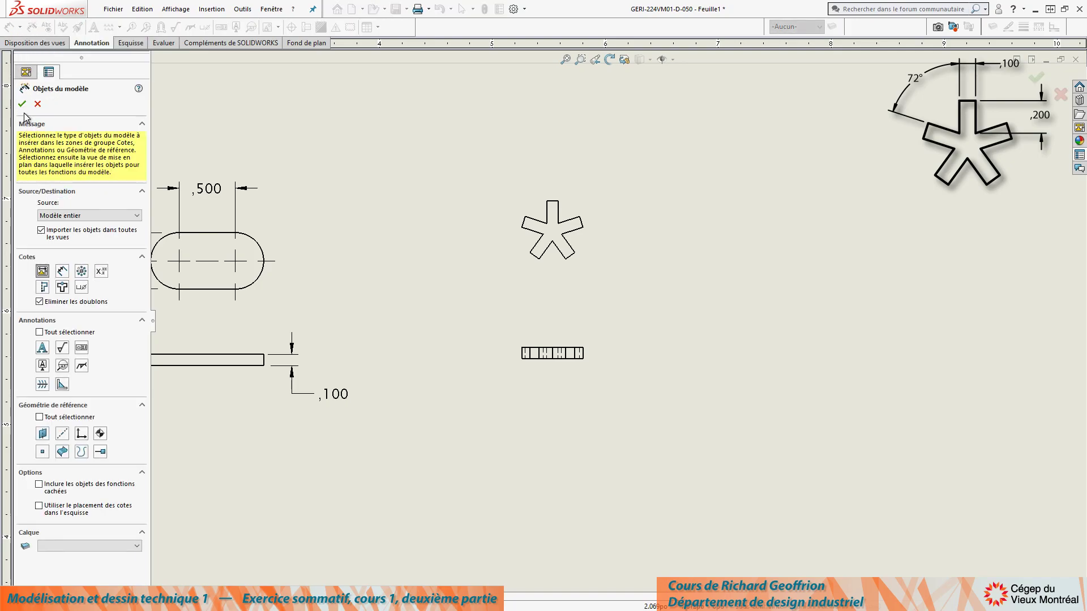
pyautogui.click(22, 103)
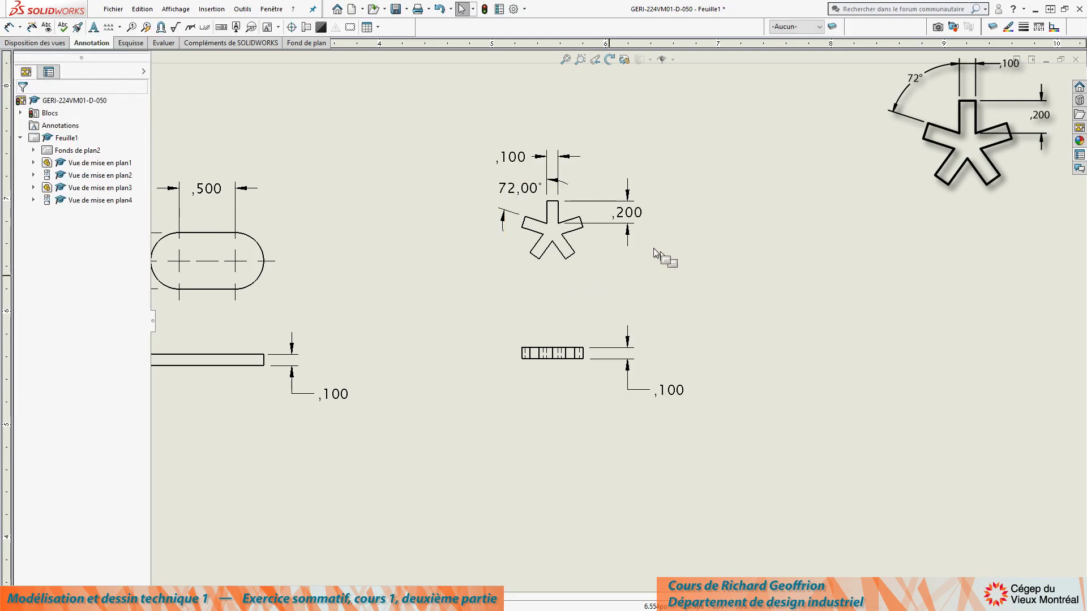
# Move the upright arm's 0.100 width dimension text to the arm's right side and shift the 72° dimension farther out.
pyautogui.scroll(-2, 643, 262)
pyautogui.moveTo(442, 142); pyautogui.dragTo(599, 142)
pyautogui.moveTo(416, 189); pyautogui.dragTo(396, 162)
pyautogui.scroll(-2, 464, 162)
pyautogui.scroll(2, 651, 346)
pyautogui.scroll(3, 698, 423)
pyautogui.scroll(-4, 592, 141)
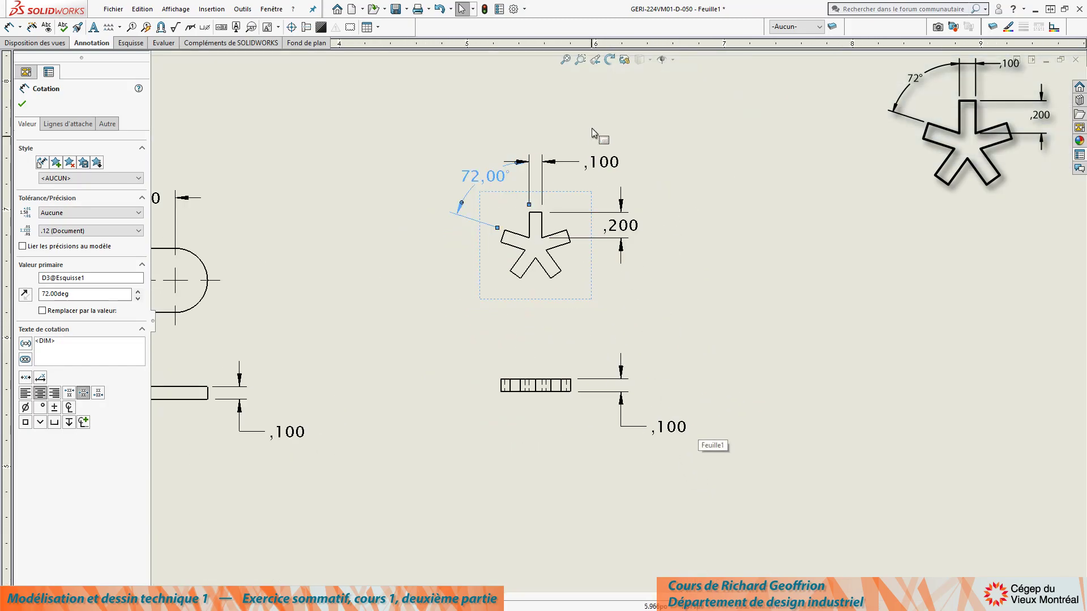
# Hide the left dimension line of the upright arm's 0.100 width dimension and align it with the 72° dimension's upper arrow.
pyautogui.moveTo(651, 214); pyautogui.dragTo(644, 150)
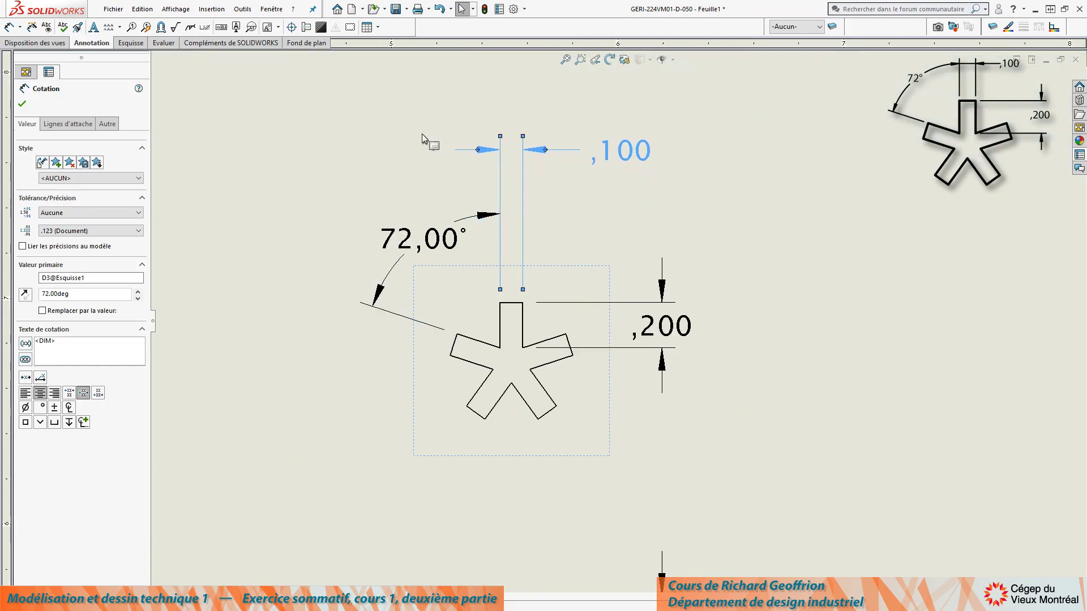
pyautogui.rightClick(490, 152)
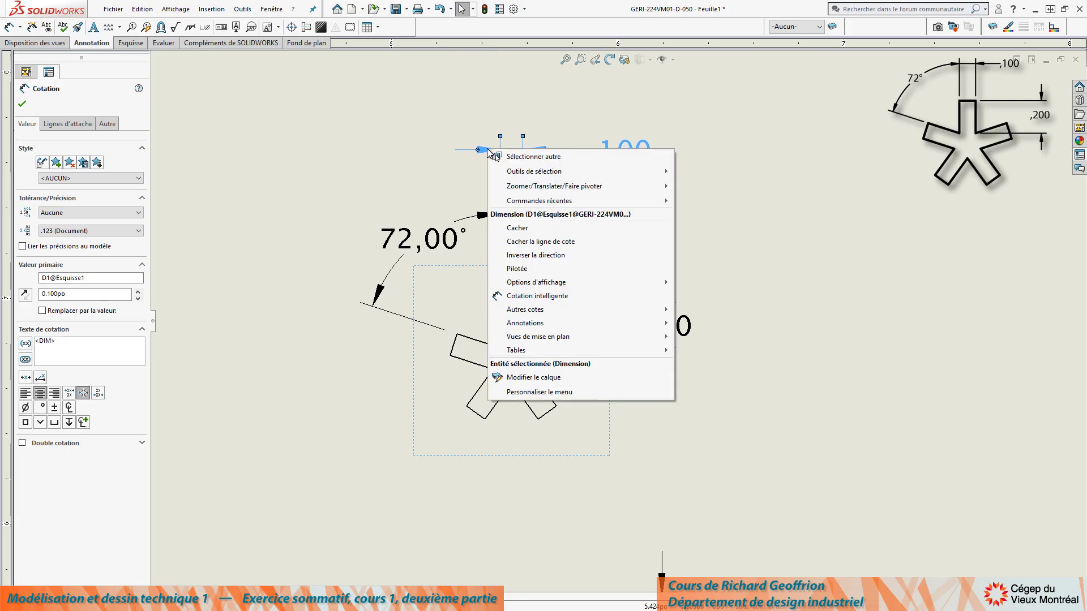
pyautogui.click(528, 244)
pyautogui.moveTo(639, 150); pyautogui.dragTo(637, 221)
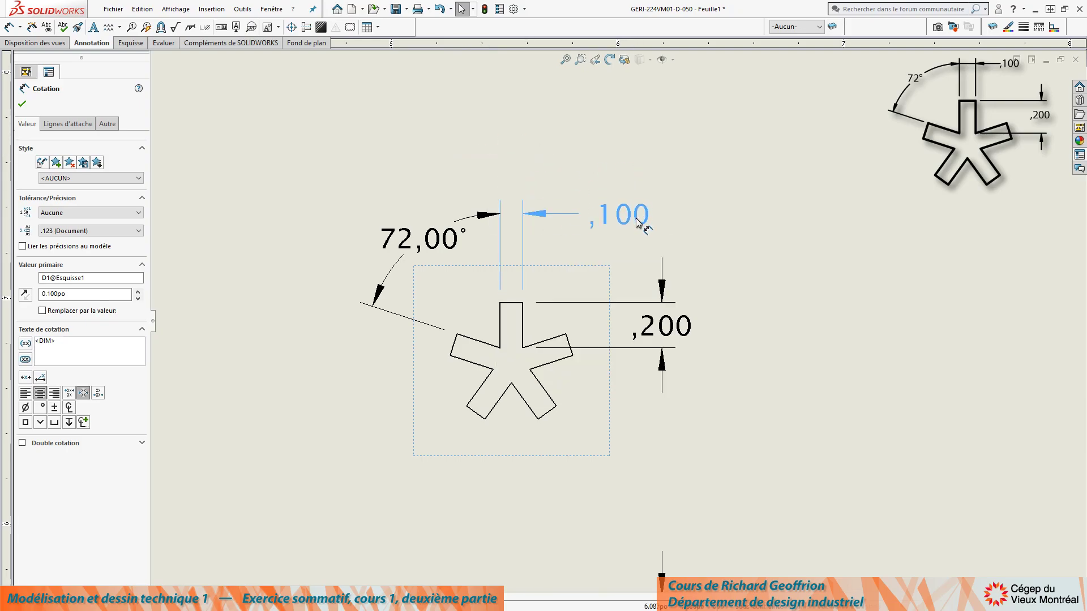
pyautogui.click(752, 287)
# Shift the star views left toward the slot views, and move the slot views slightly left on the sheet.
pyautogui.scroll(4, 735, 317)
pyautogui.scroll(-2, 668, 479)
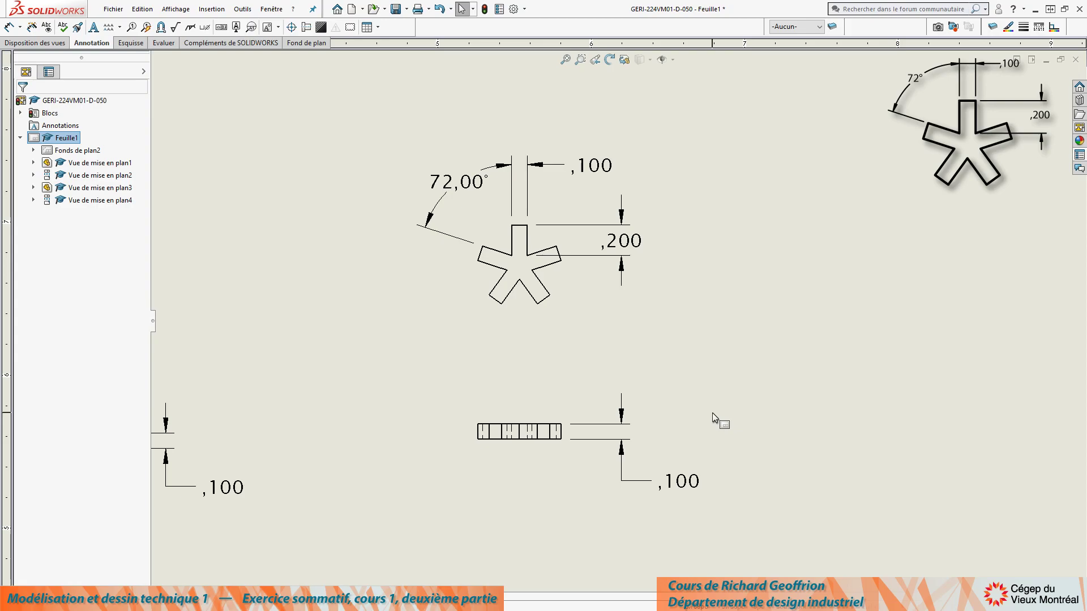
pyautogui.scroll(3, 621, 384)
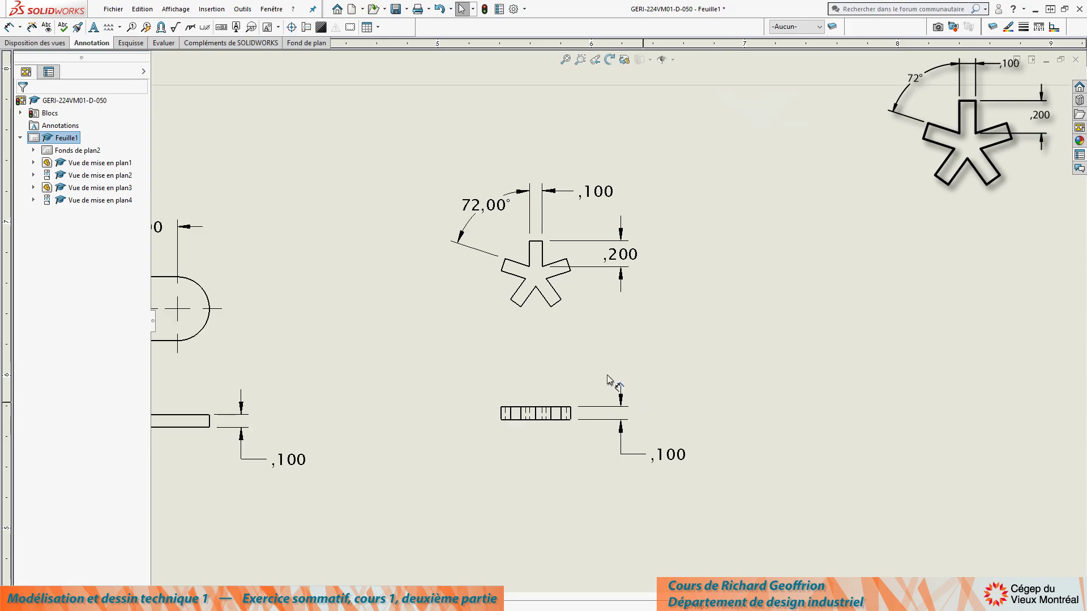
pyautogui.moveTo(545, 328); pyautogui.dragTo(462, 329)
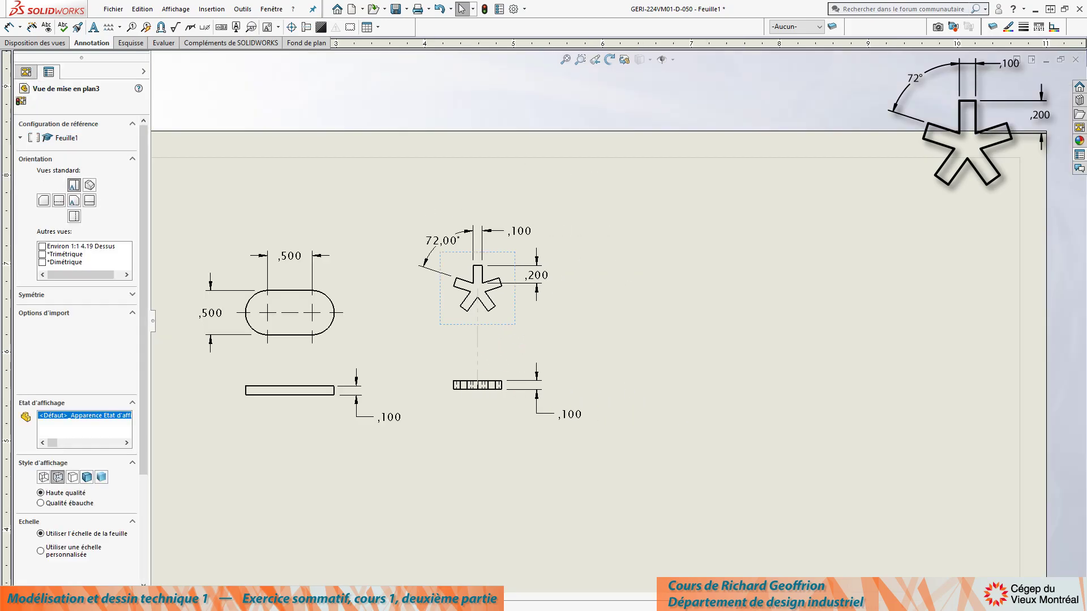
pyautogui.moveTo(276, 349); pyautogui.dragTo(254, 349)
# Add centerlines along the star's upright, upper left and upper right arms in the top view.
pyautogui.scroll(-4, 517, 304)
pyautogui.scroll(-2, 481, 283)
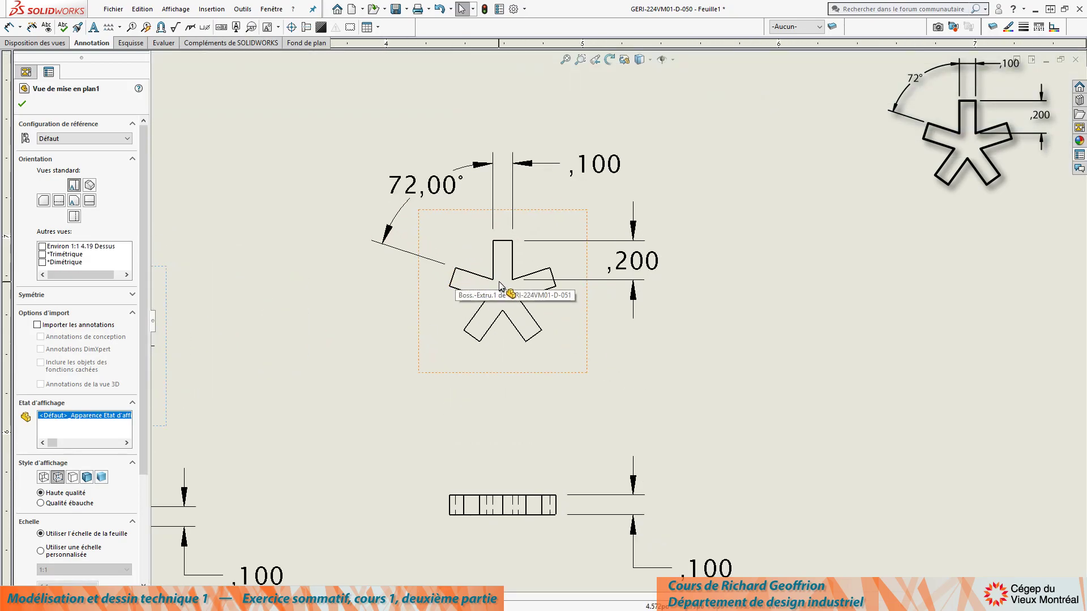
pyautogui.scroll(-2, 498, 296)
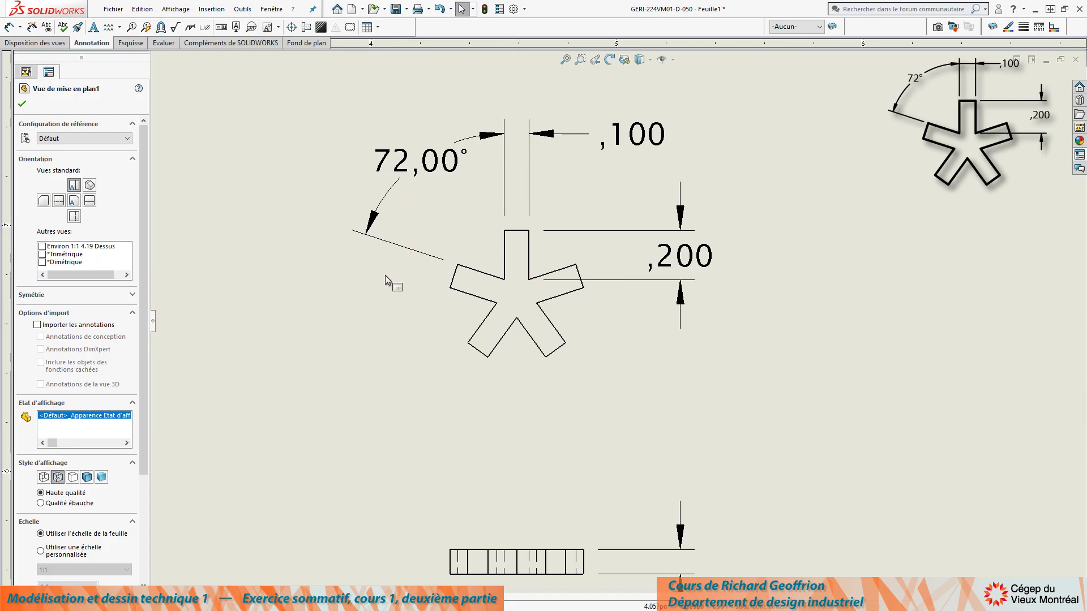
pyautogui.click(306, 27)
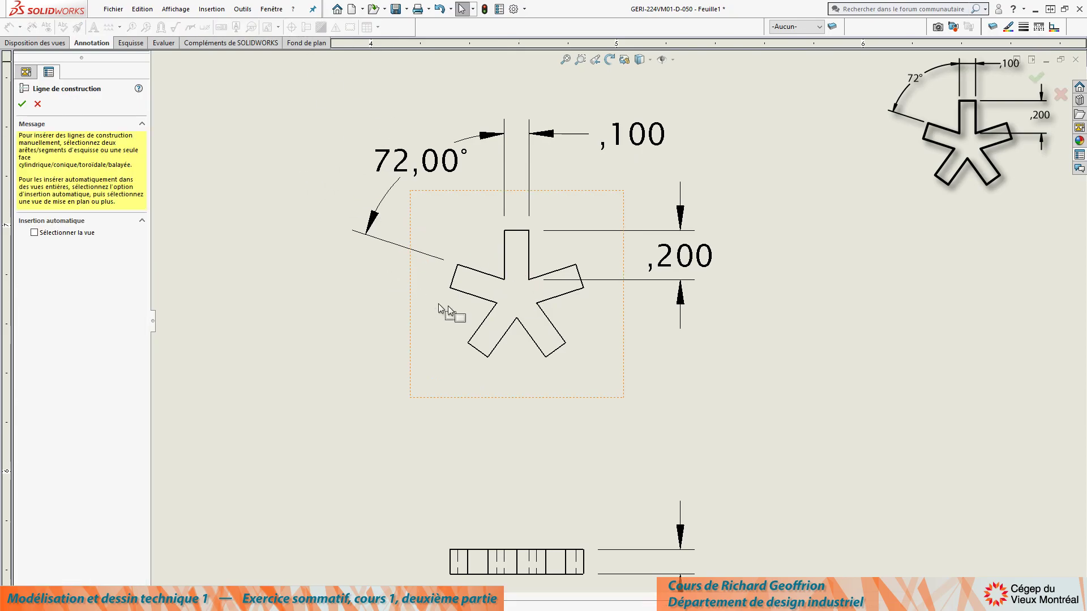
pyautogui.click(505, 244)
pyautogui.click(531, 262)
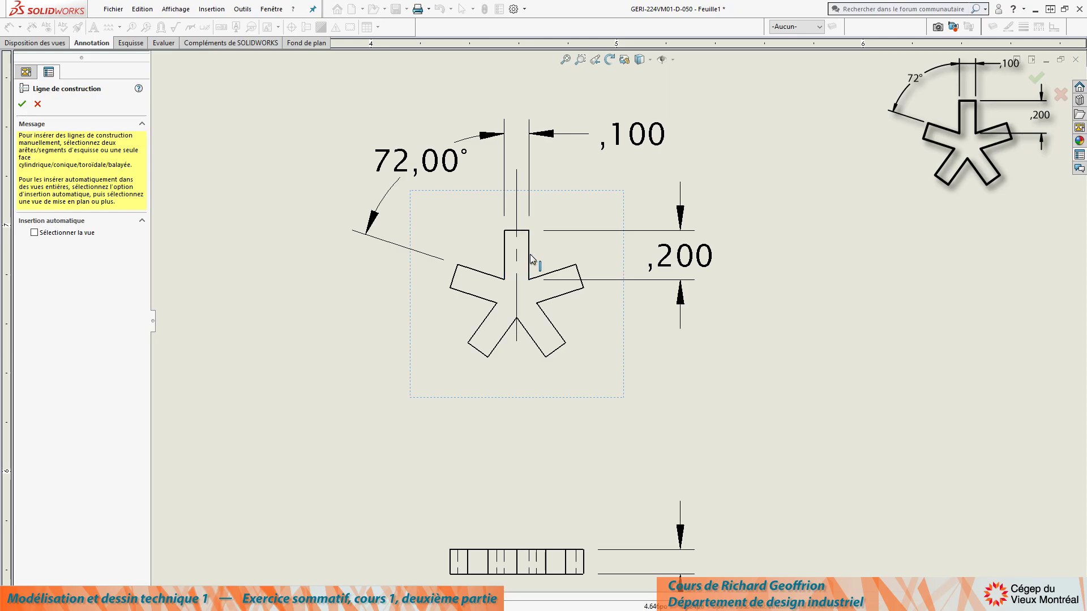
pyautogui.click(477, 270)
pyautogui.click(470, 300)
pyautogui.click(564, 274)
pyautogui.click(574, 293)
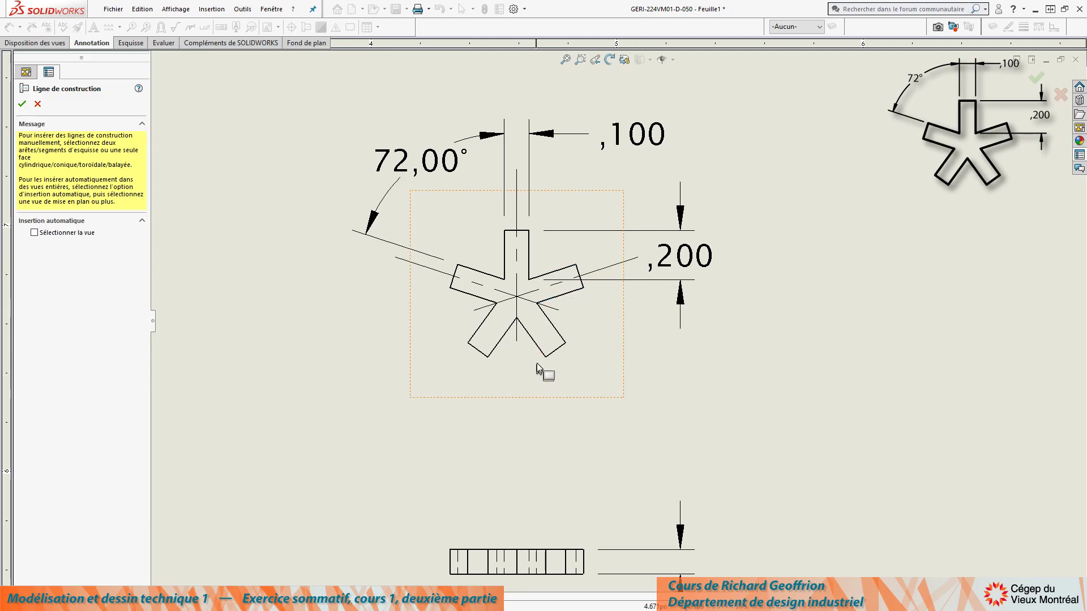
# Add centerlines along the star's lower right and lower left arms, and finish the centerline command.
pyautogui.click(532, 339)
pyautogui.click(557, 335)
pyautogui.click(483, 322)
pyautogui.click(500, 346)
pyautogui.click(24, 102)
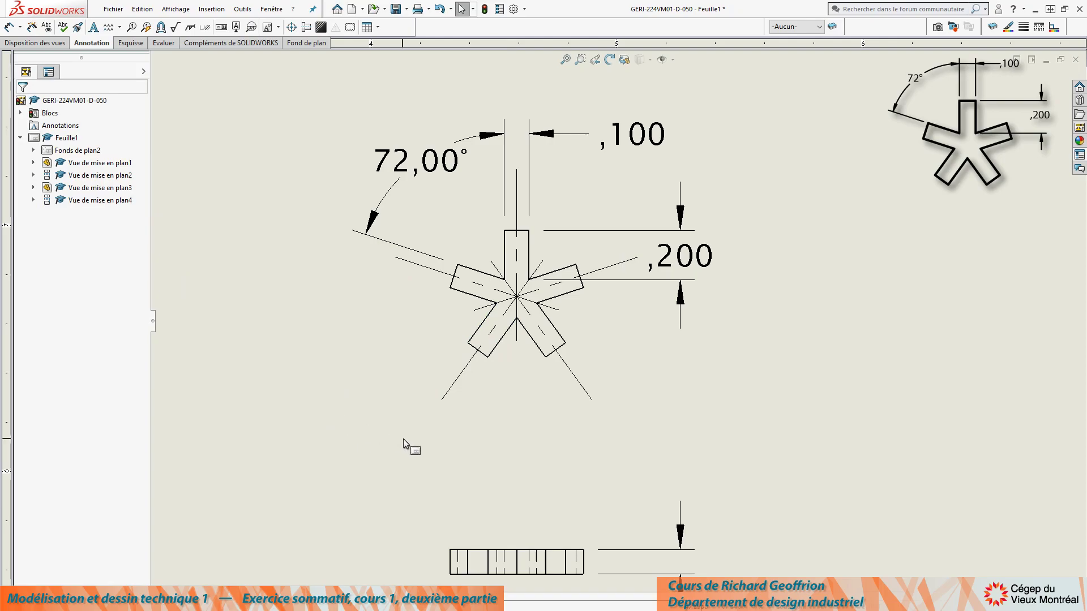
# Delete all five centerlines from the star's top view.
pyautogui.click(465, 367)
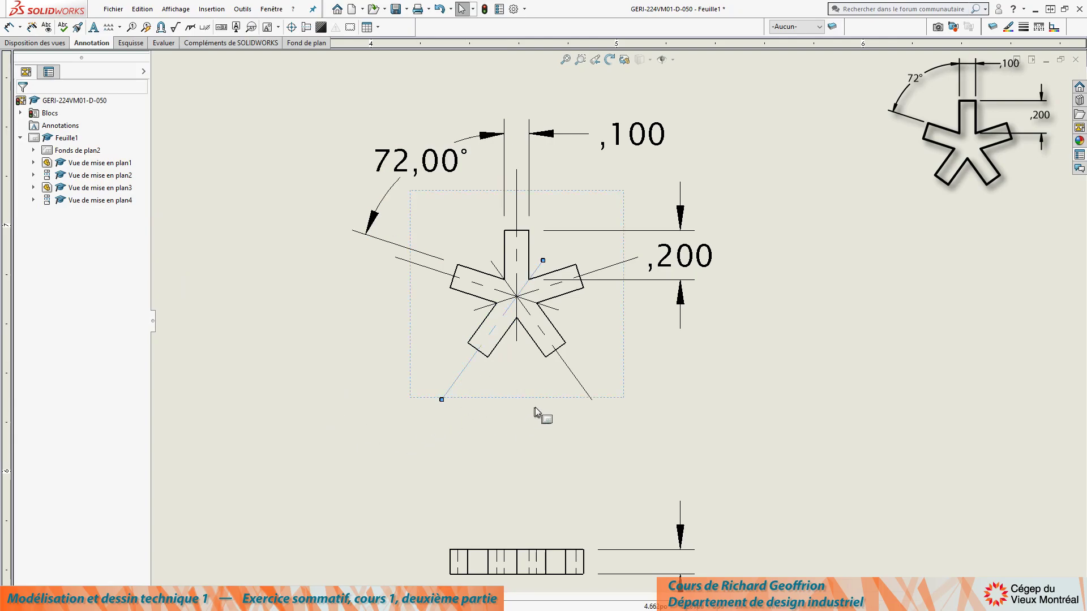
pyautogui.keyDown('ctrl'); pyautogui.click(573, 374); pyautogui.keyUp('ctrl')
pyautogui.keyDown('ctrl'); pyautogui.click(611, 266); pyautogui.keyUp('ctrl')
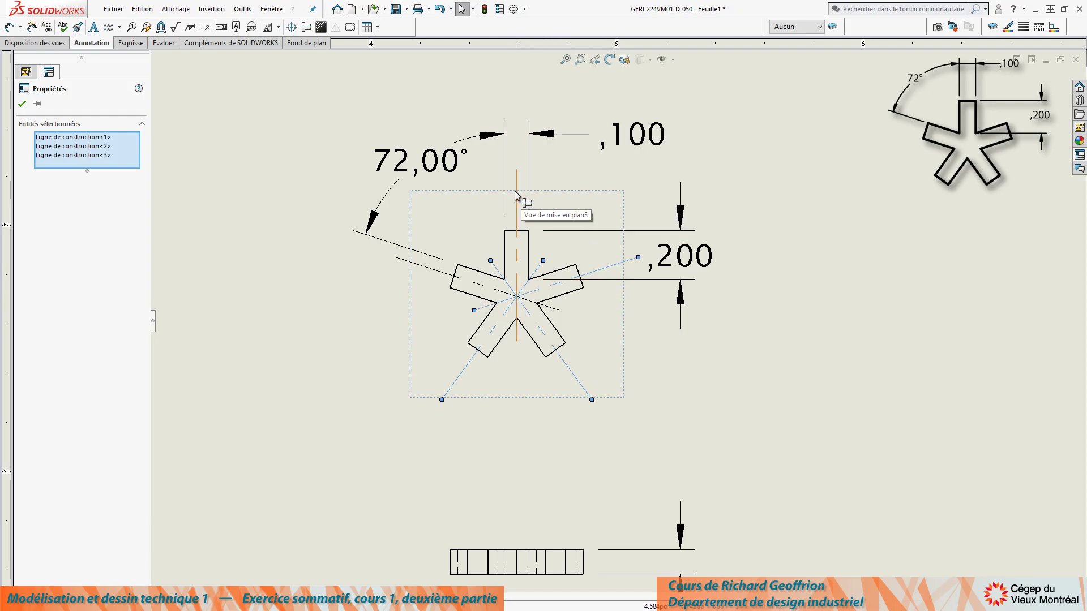
pyautogui.keyDown('ctrl'); pyautogui.click(516, 195); pyautogui.keyUp('ctrl')
pyautogui.keyDown('ctrl'); pyautogui.click(430, 269); pyautogui.keyUp('ctrl')
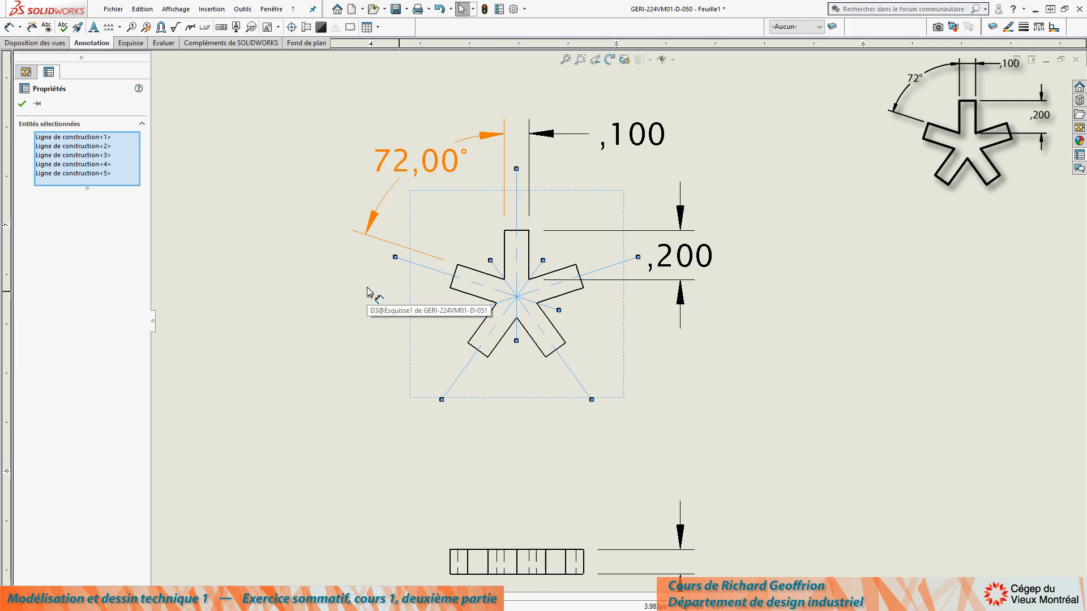
pyautogui.press('Delete')
# Close the star part GERI-224VM01-D-051 and create a new part from the Modèle pouces template.
pyautogui.scroll(7, 679, 441)
pyautogui.scroll(-2, 679, 395)
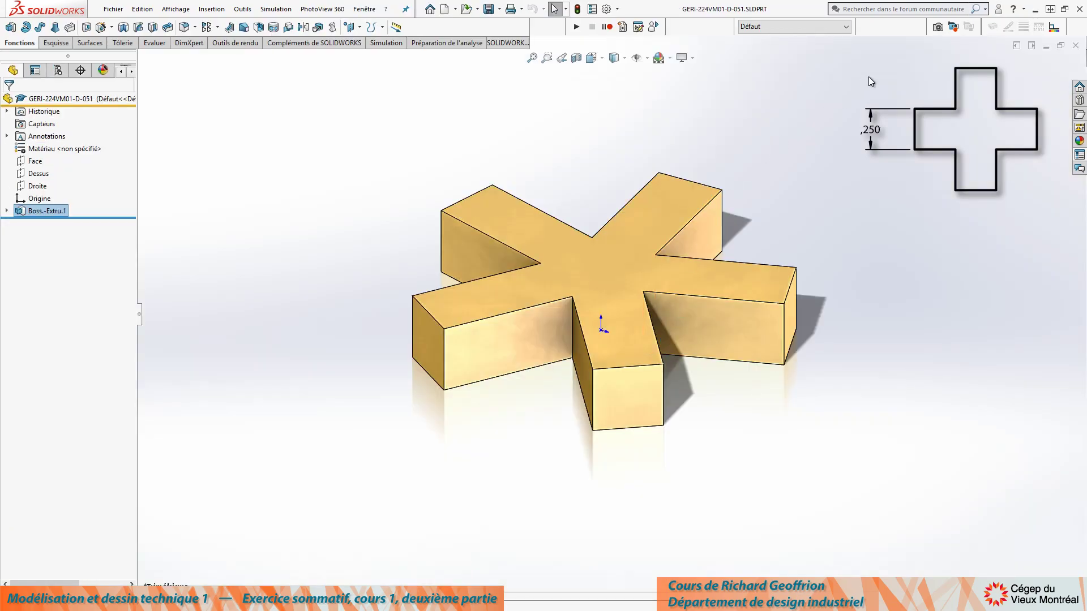
pyautogui.click(1075, 47)
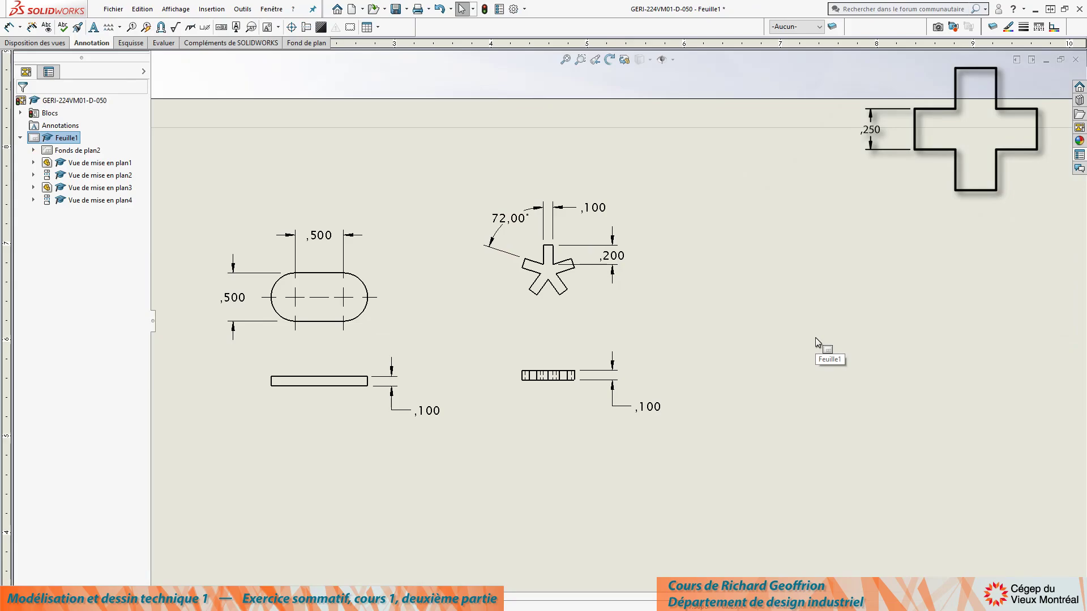
pyautogui.hotkey('ctrl', 'n')
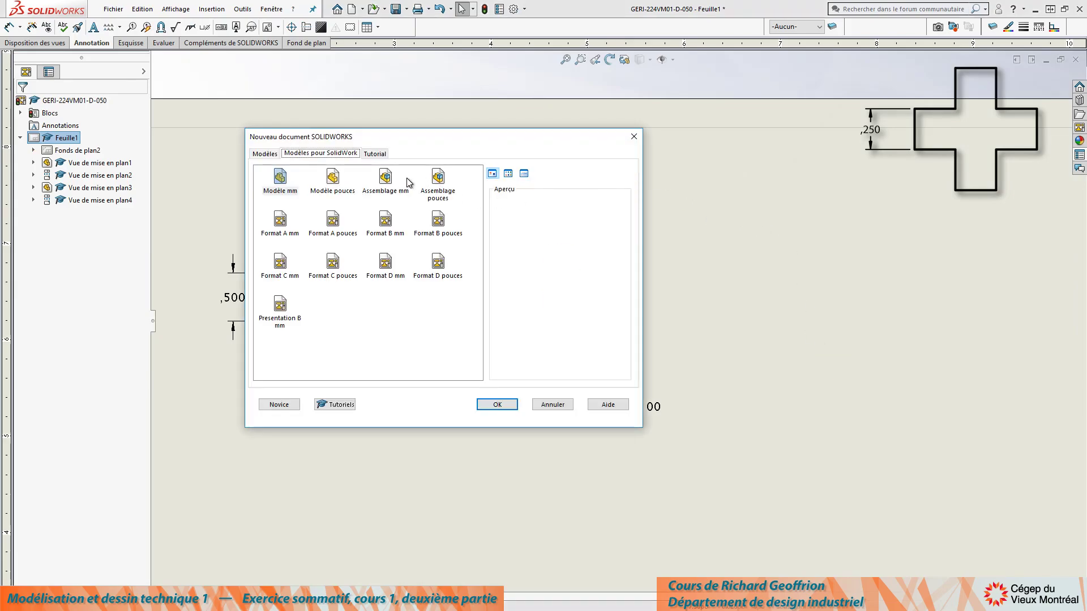
pyautogui.doubleClick(333, 180)
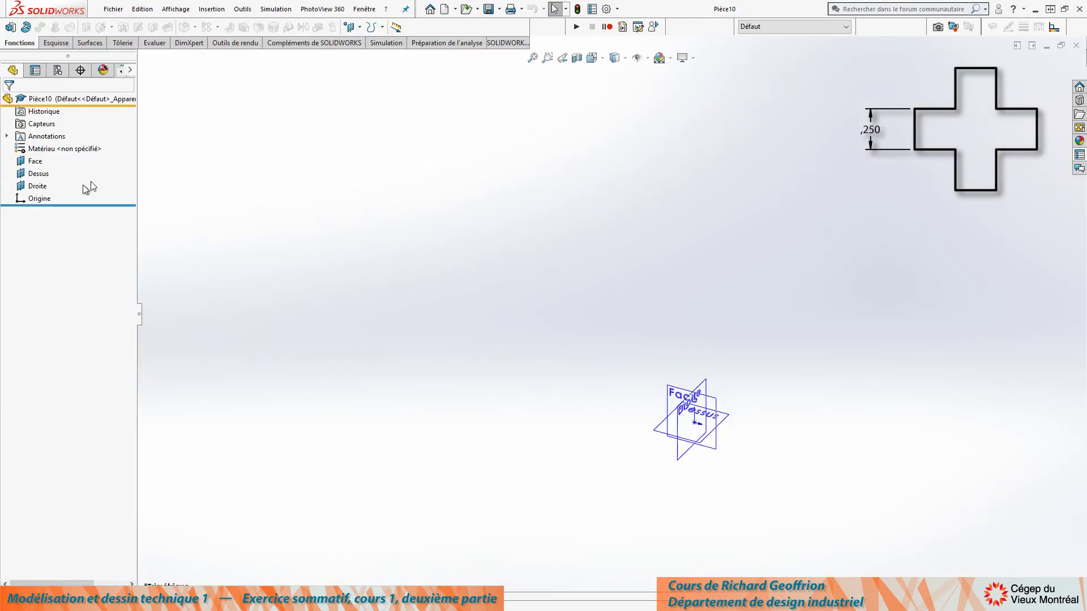
# Sketch two crossing rectangles on the Dessus plane, about 2.49 by 0.92 in horizontally and about 1.03 by 2.74 in vertically.
pyautogui.click(38, 173)
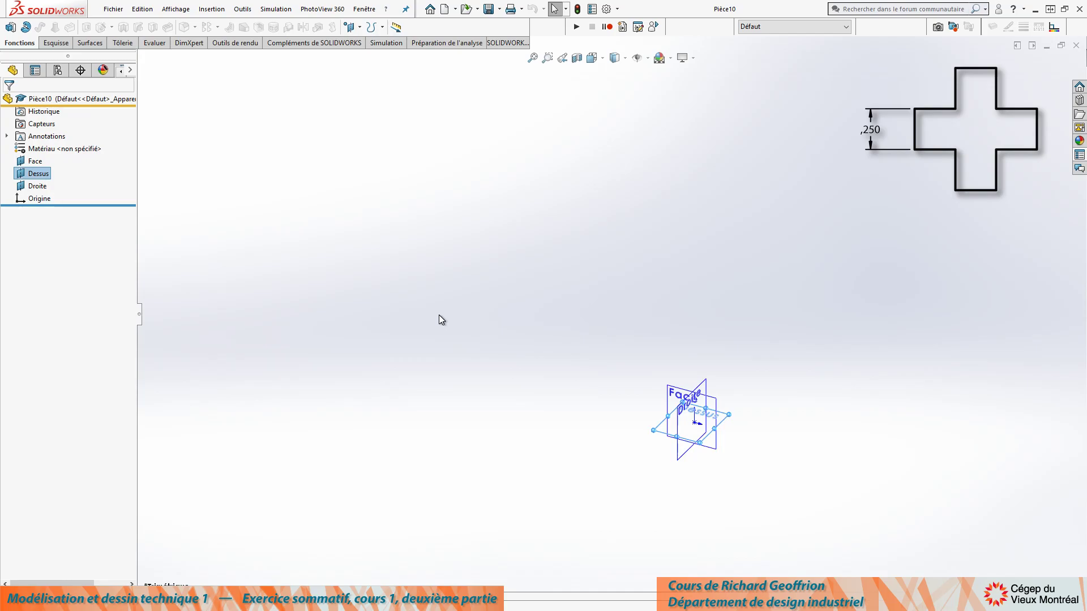
pyautogui.hotkey('ctrl', '8')
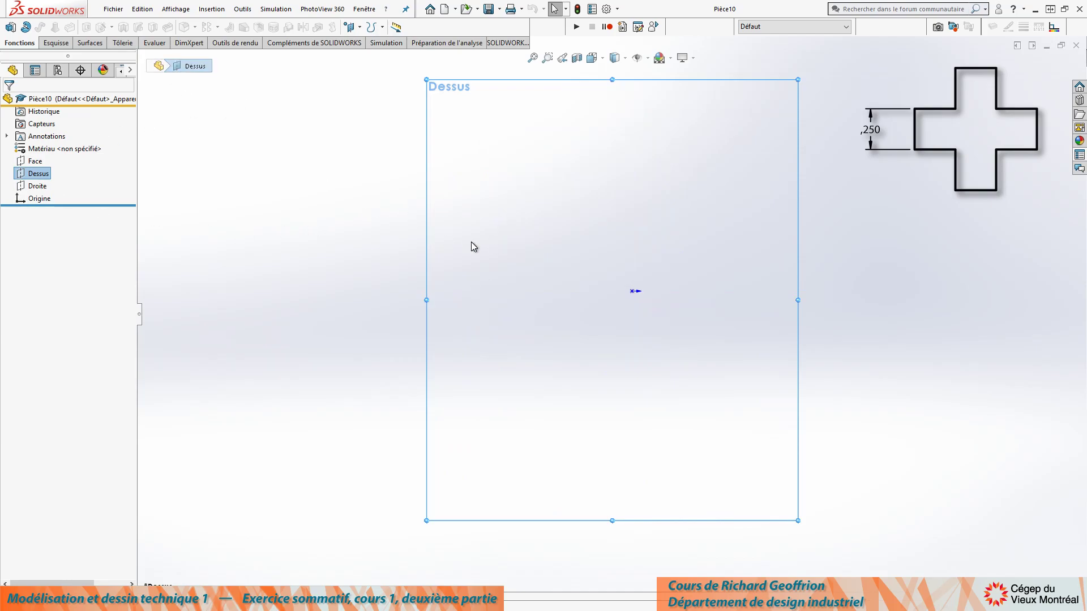
pyautogui.press('r')
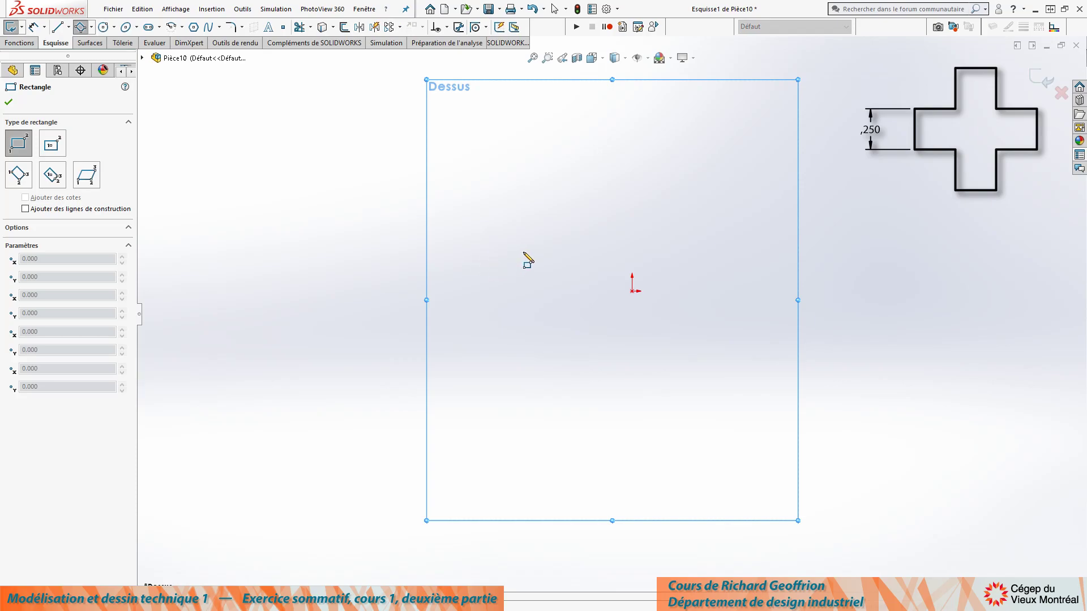
pyautogui.click(514, 227)
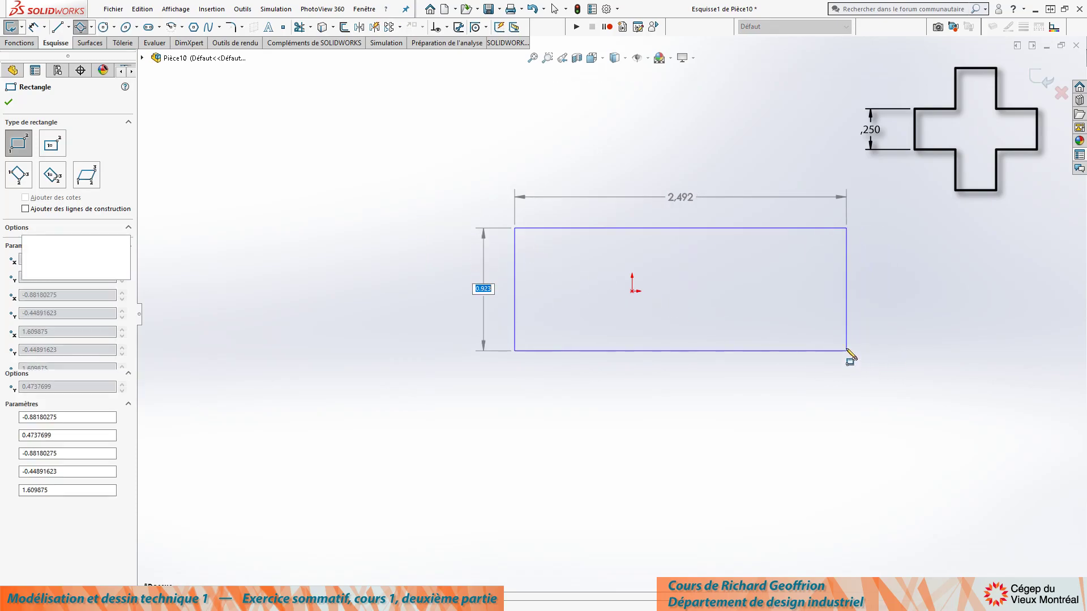
pyautogui.click(846, 350)
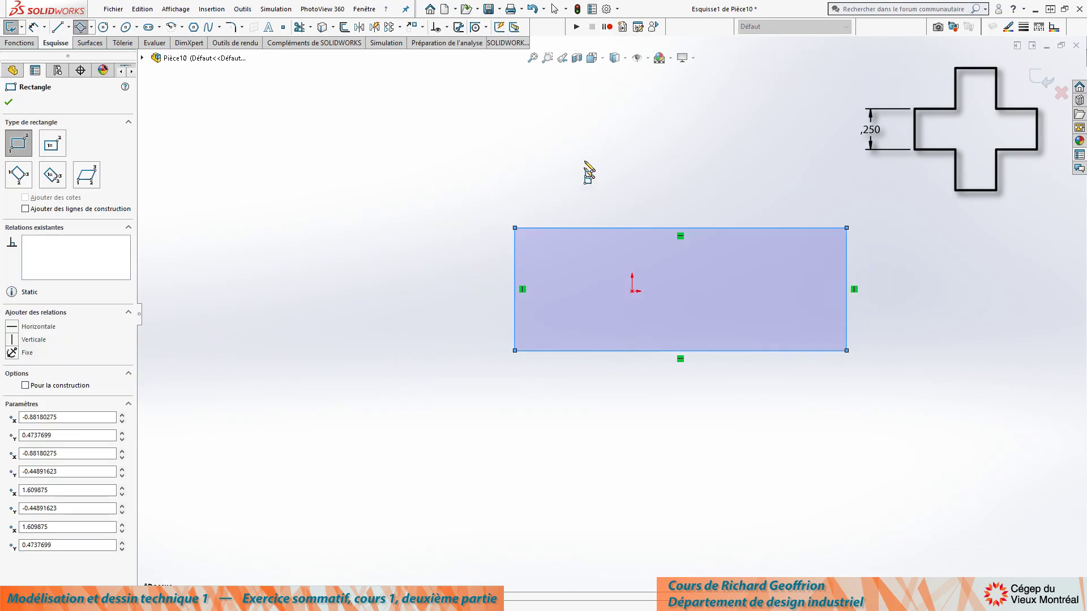
pyautogui.click(615, 129)
pyautogui.click(752, 494)
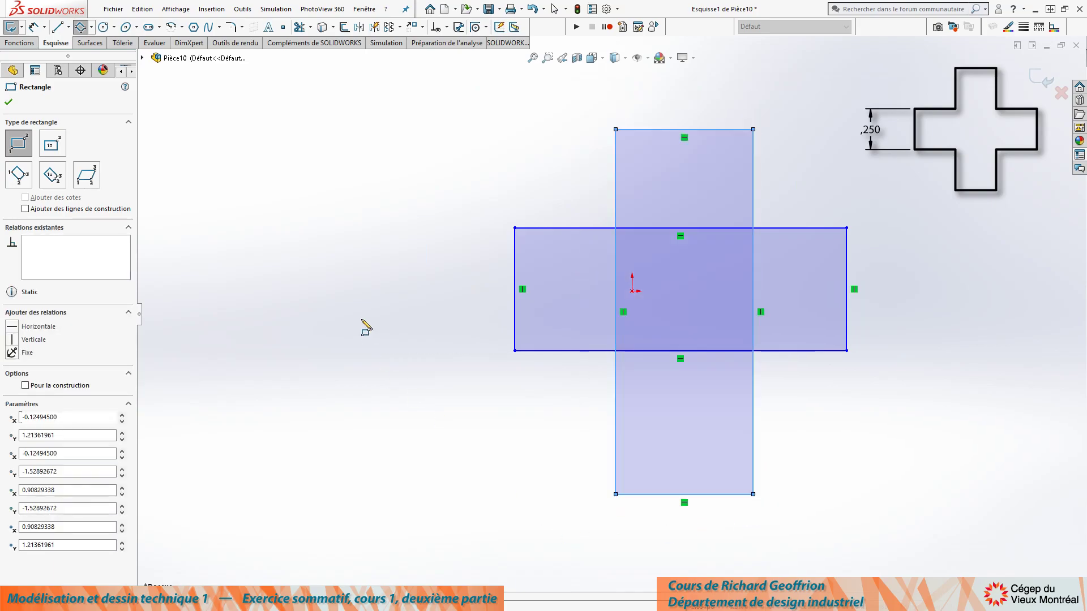
pyautogui.press('Escape')
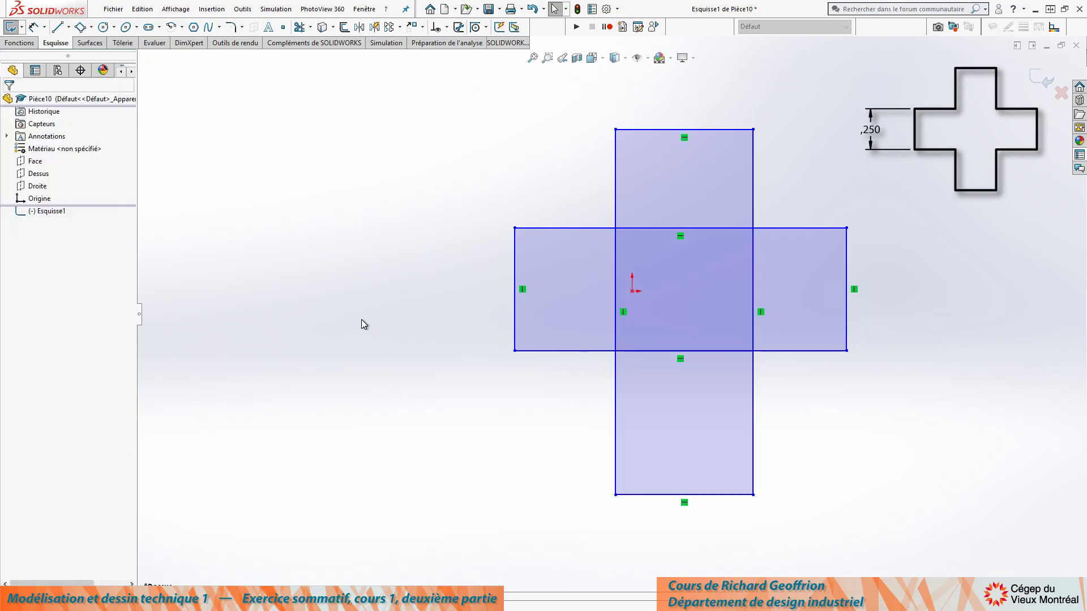
# Trim the inner segments where the two rectangles overlap, leaving only the cross outline, and finish trimming.
pyautogui.hotkey('ctrl', 'shift', 'x')
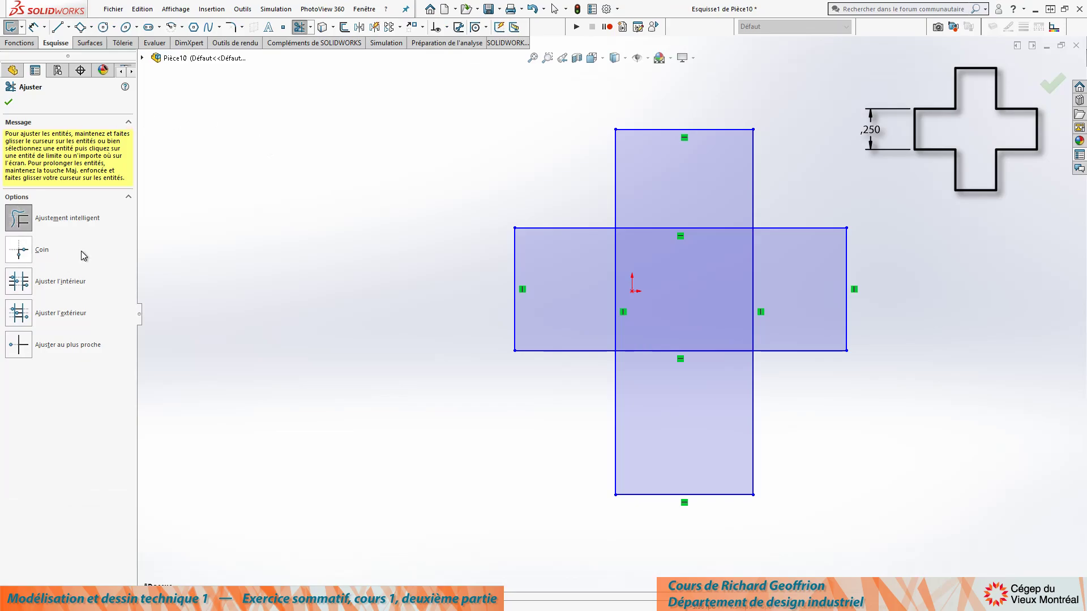
pyautogui.moveTo(661, 191)
pyautogui.mouseDown()
pyautogui.moveTo(674, 331)
pyautogui.moveTo(665, 393)
pyautogui.moveTo(585, 221)
pyautogui.moveTo(694, 262)
pyautogui.moveTo(774, 263)
pyautogui.mouseUp()
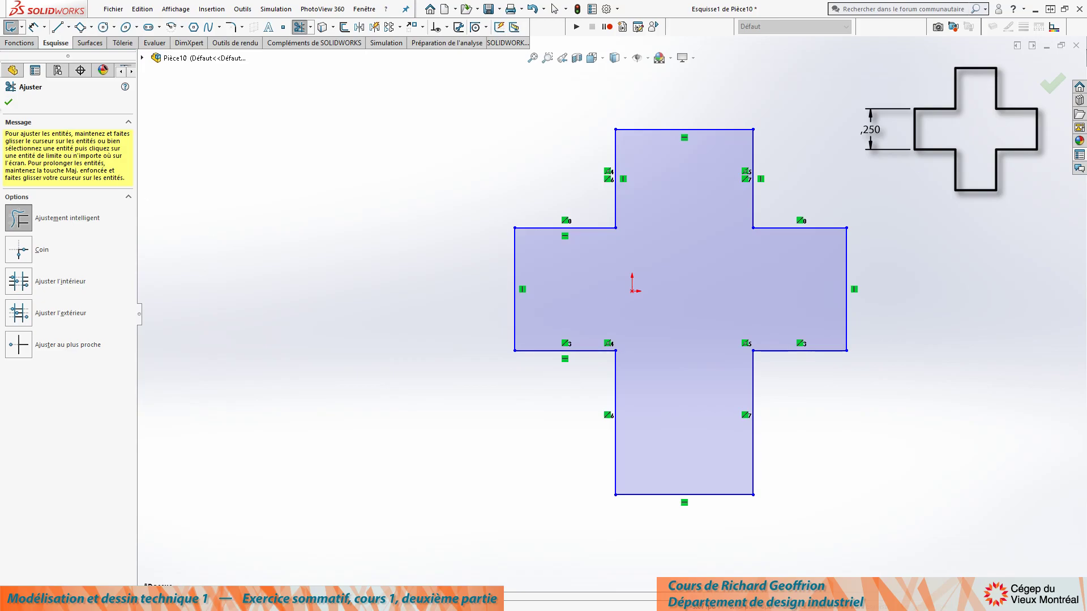
pyautogui.click(8, 102)
# Make all segments of the cross outline equal and attach its upper left inner corner to the origin.
pyautogui.moveTo(447, 89)
pyautogui.mouseDown()
pyautogui.moveTo(804, 487)
pyautogui.moveTo(911, 560)
pyautogui.mouseUp()
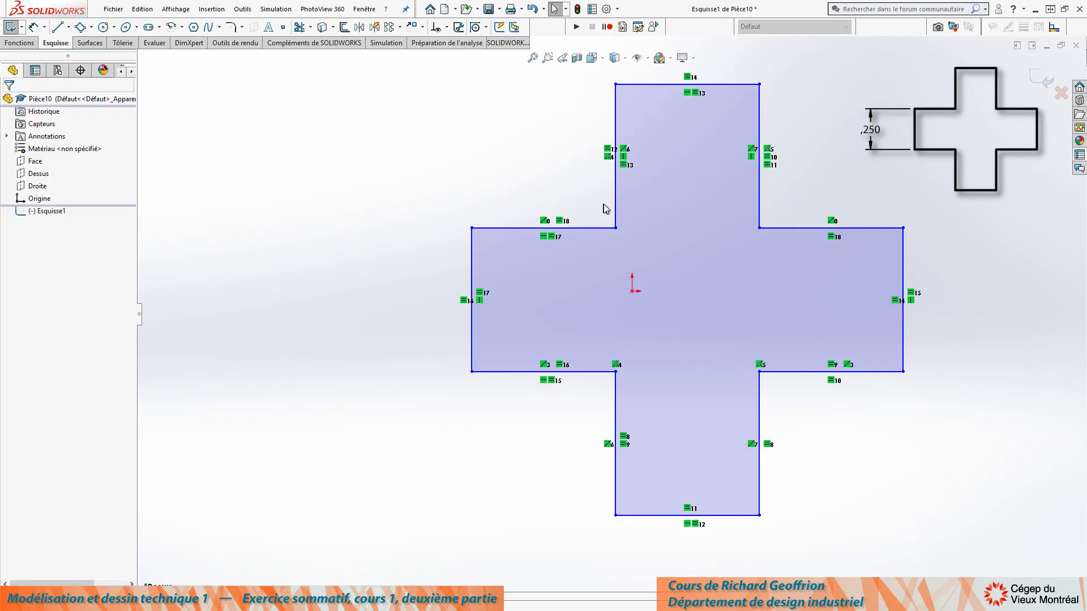
pyautogui.moveTo(615, 229); pyautogui.dragTo(632, 291)
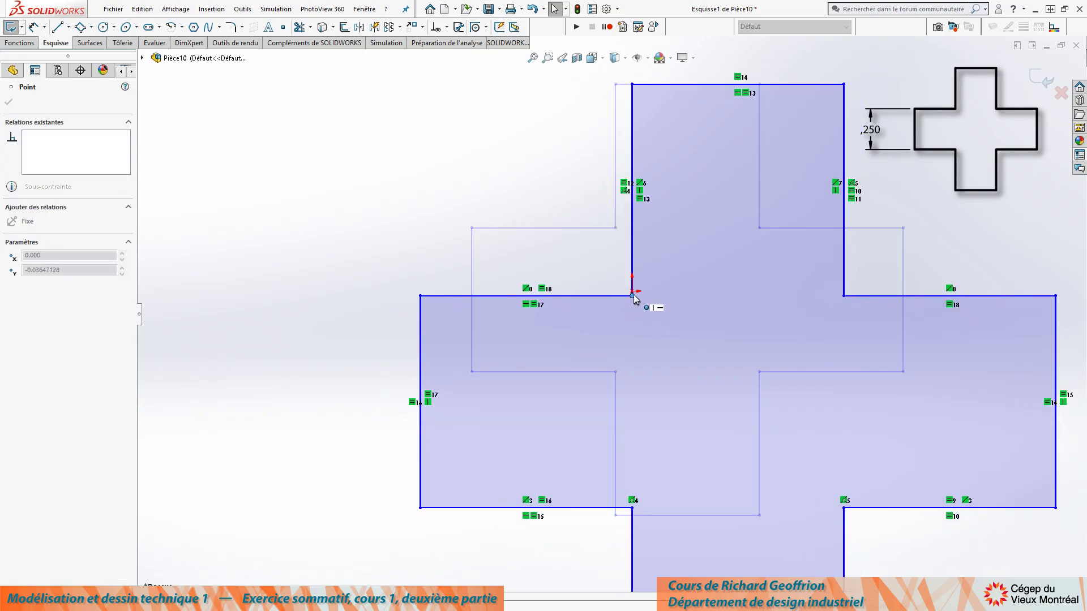
pyautogui.click(318, 185)
pyautogui.scroll(5, 563, 268)
pyautogui.scroll(-3, 730, 311)
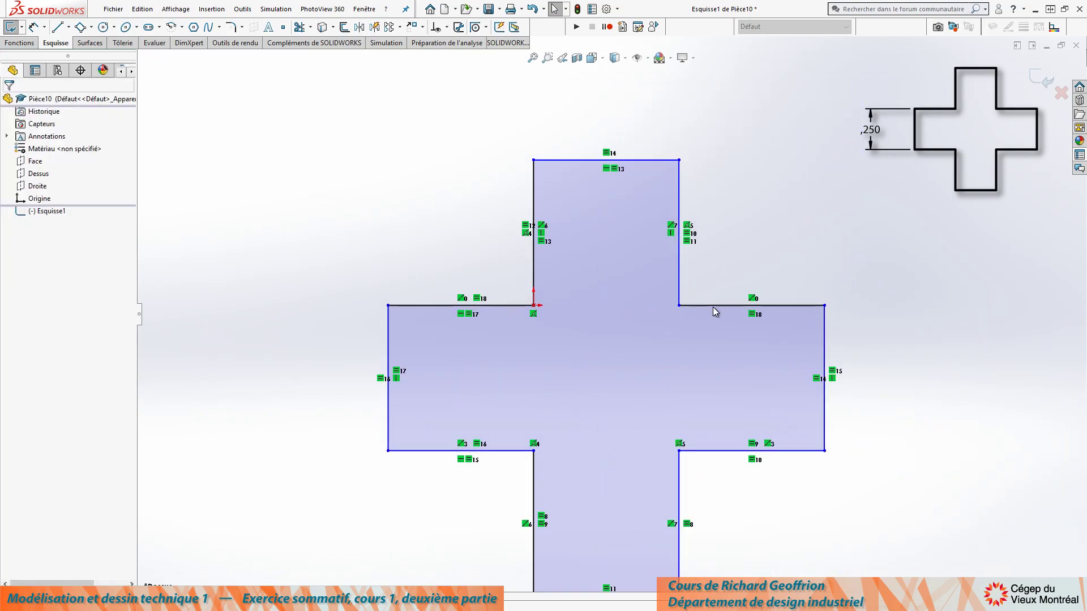
# Dimension the end edge of the cross's left arm at 0.25 in and extrude the sketch 0.100 in.
pyautogui.scroll(3, 701, 312)
pyautogui.press('d')
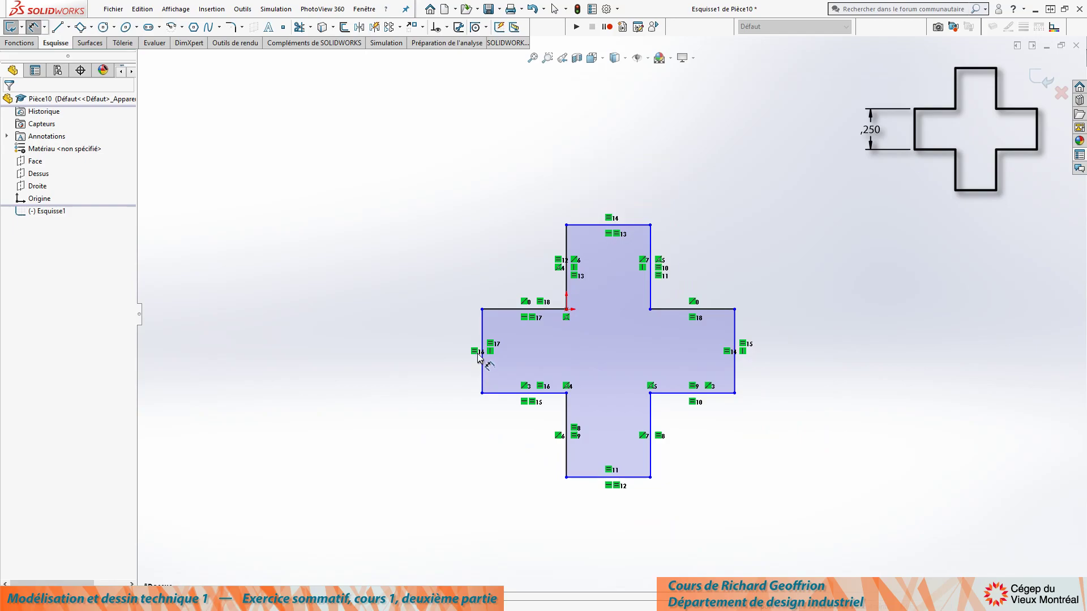
pyautogui.click(482, 326)
pyautogui.click(396, 353)
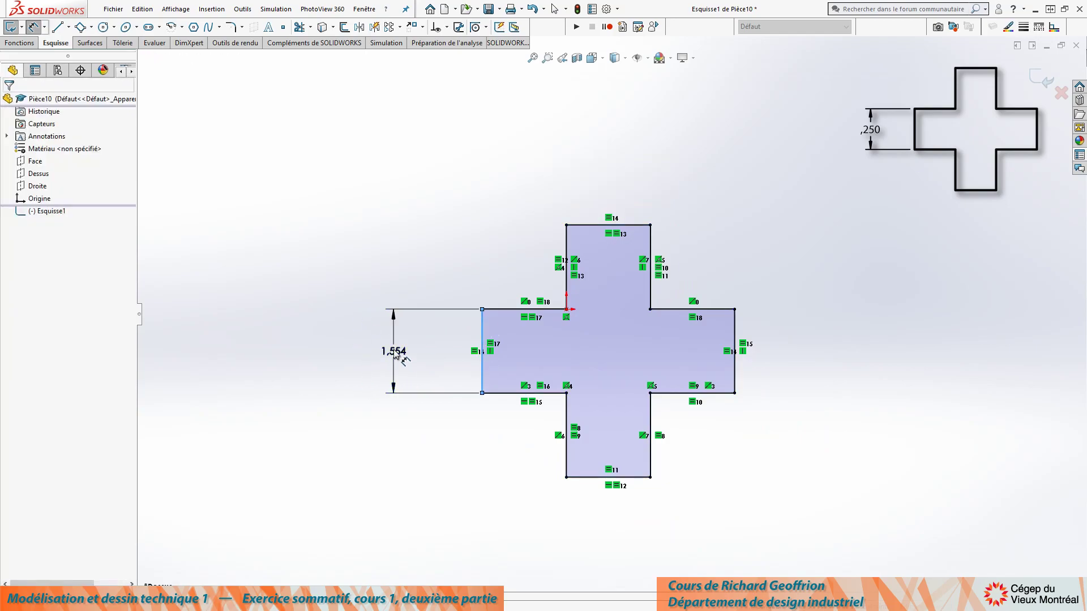
pyautogui.write('.25')
pyautogui.press('Return')
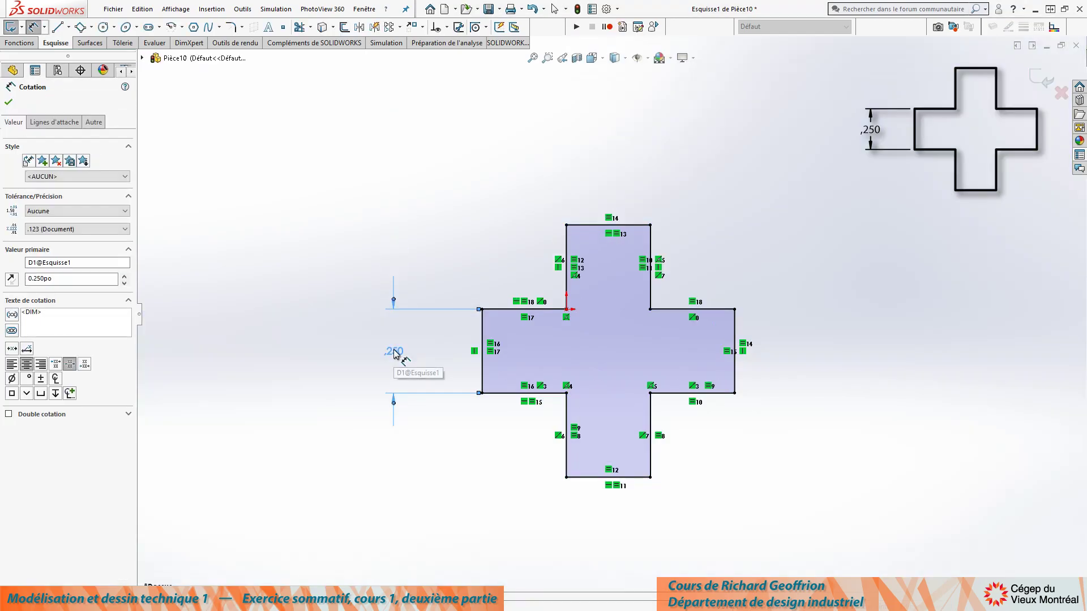
pyautogui.press('e')
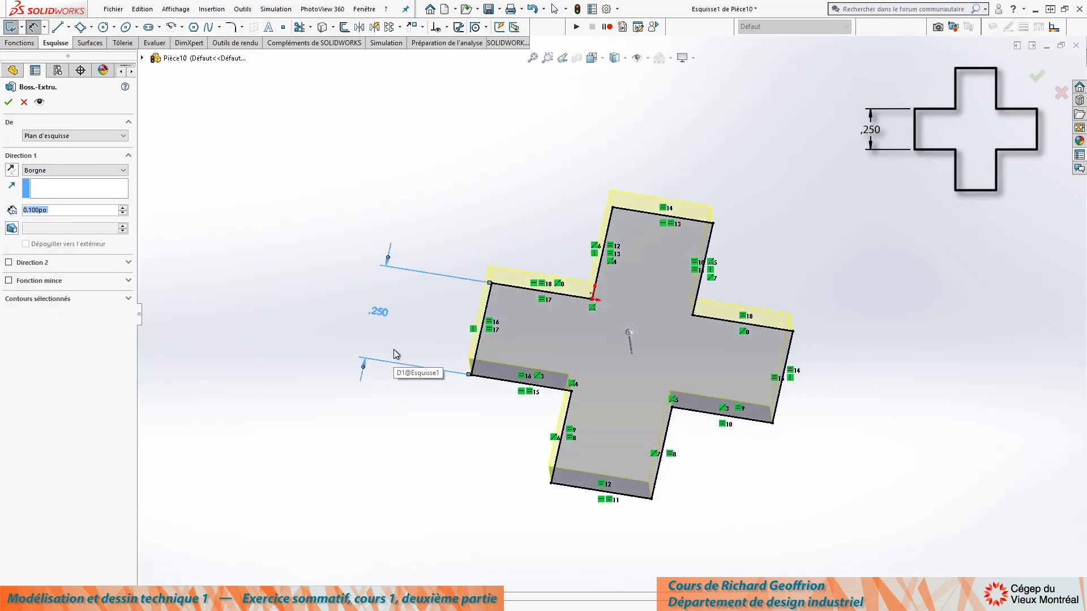
pyautogui.press('Return')
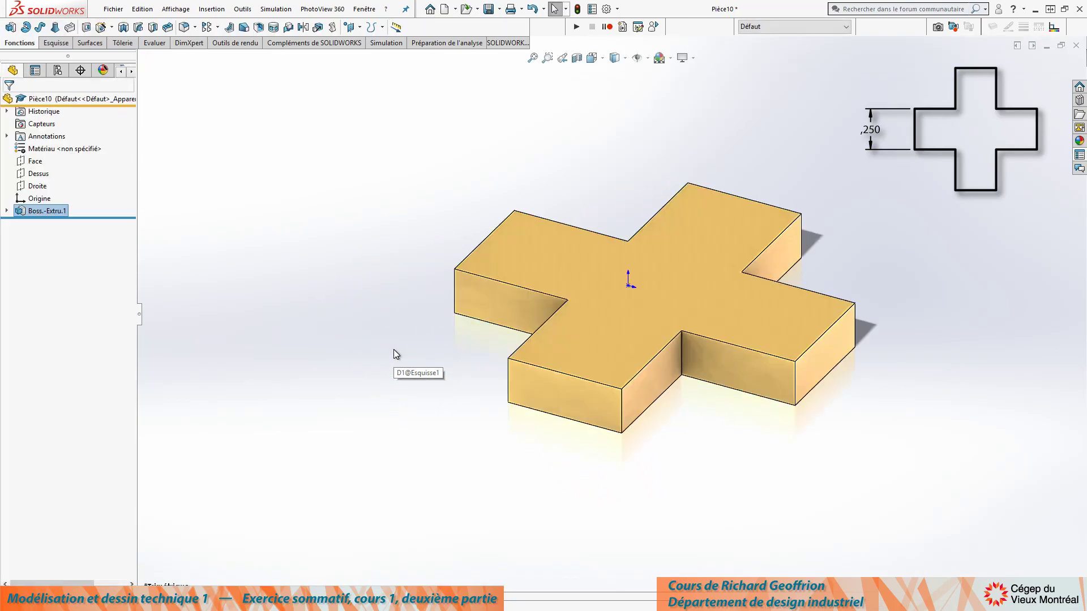
# Save the cross part as GERI-224VM01-D-052 in the Exercice du cours 1 folder.
pyautogui.hotkey('ctrl', 's')
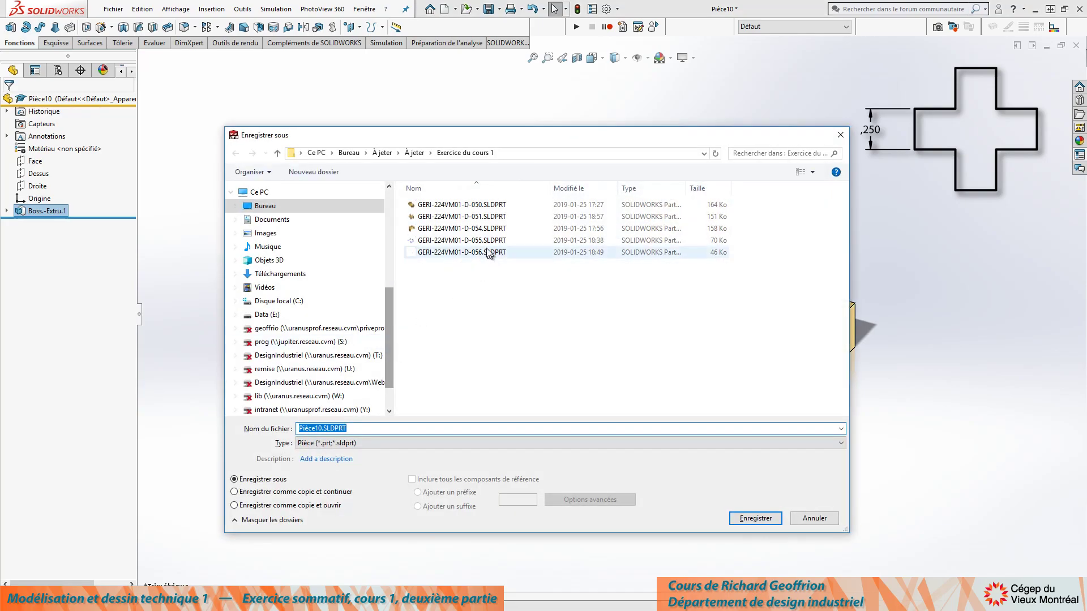
pyautogui.click(455, 218)
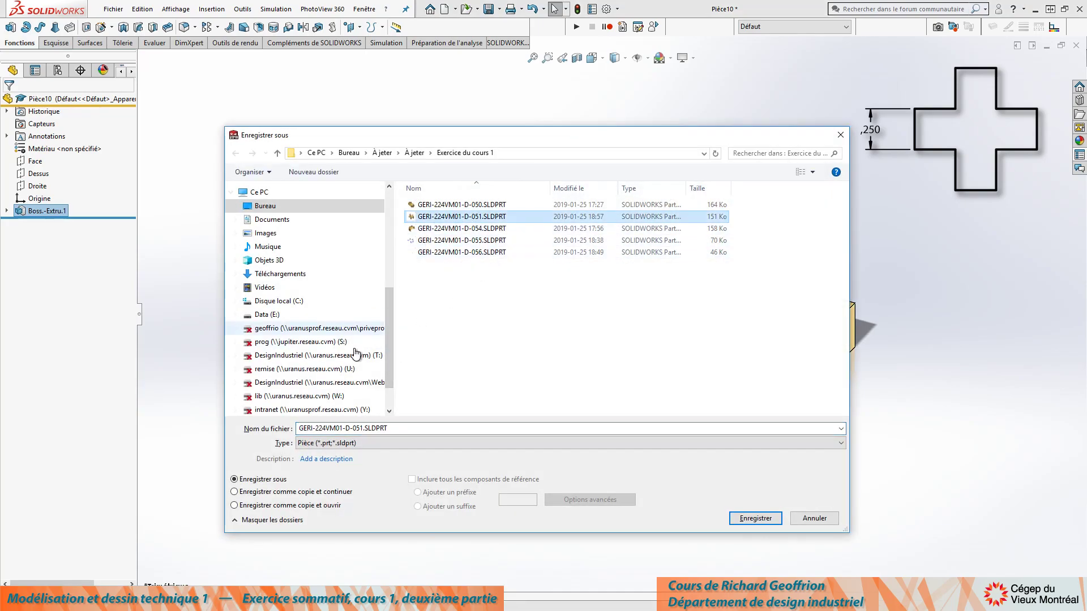
pyautogui.click(360, 429)
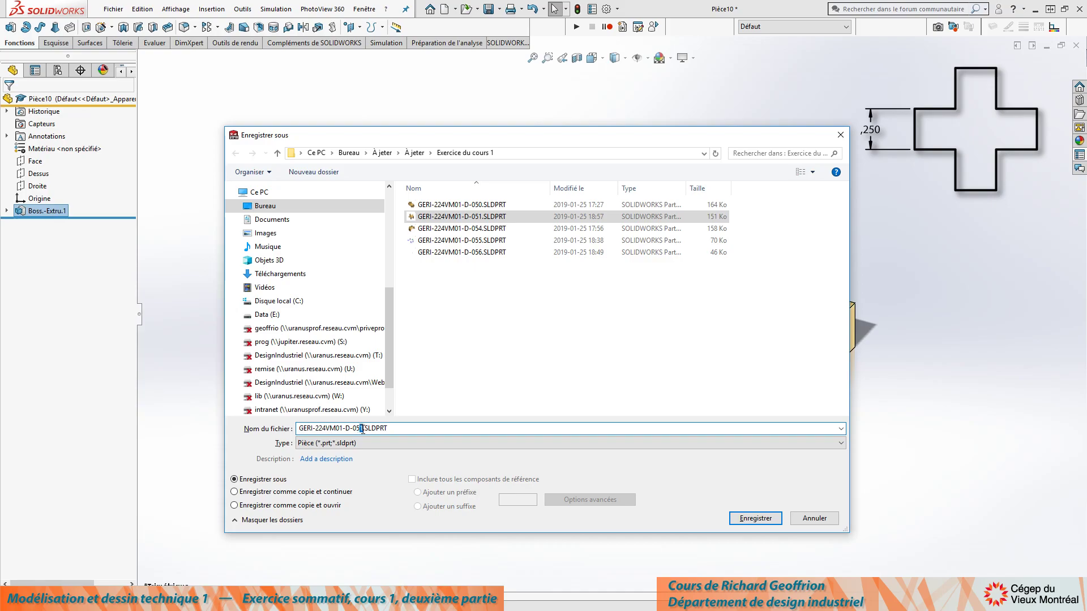
pyautogui.write('2')
pyautogui.press('Return')
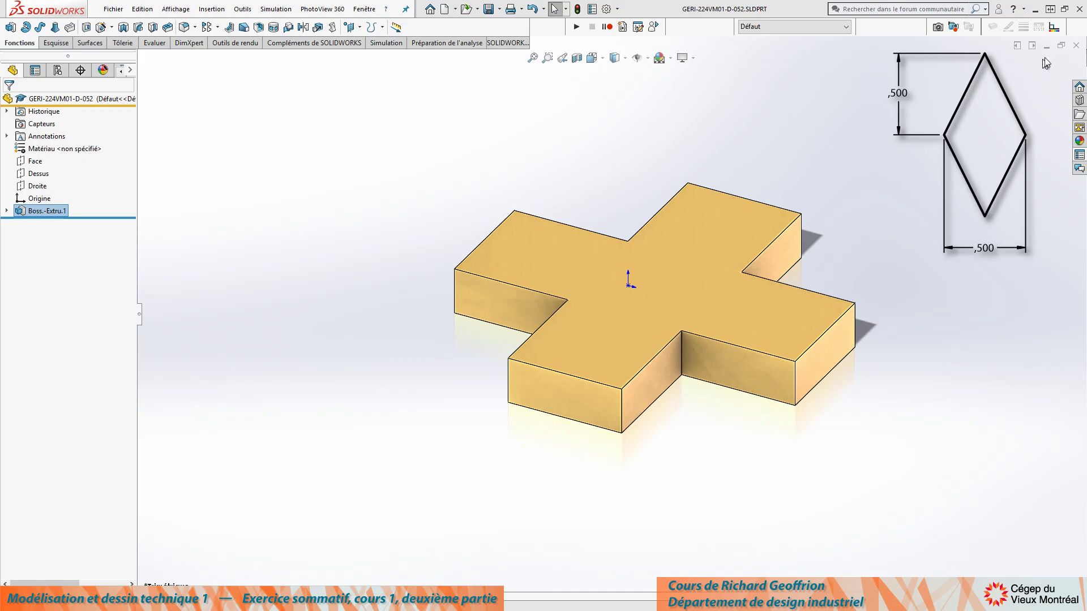
# Close the cross part and create a new part from the Modèle pouces template.
pyautogui.click(1075, 47)
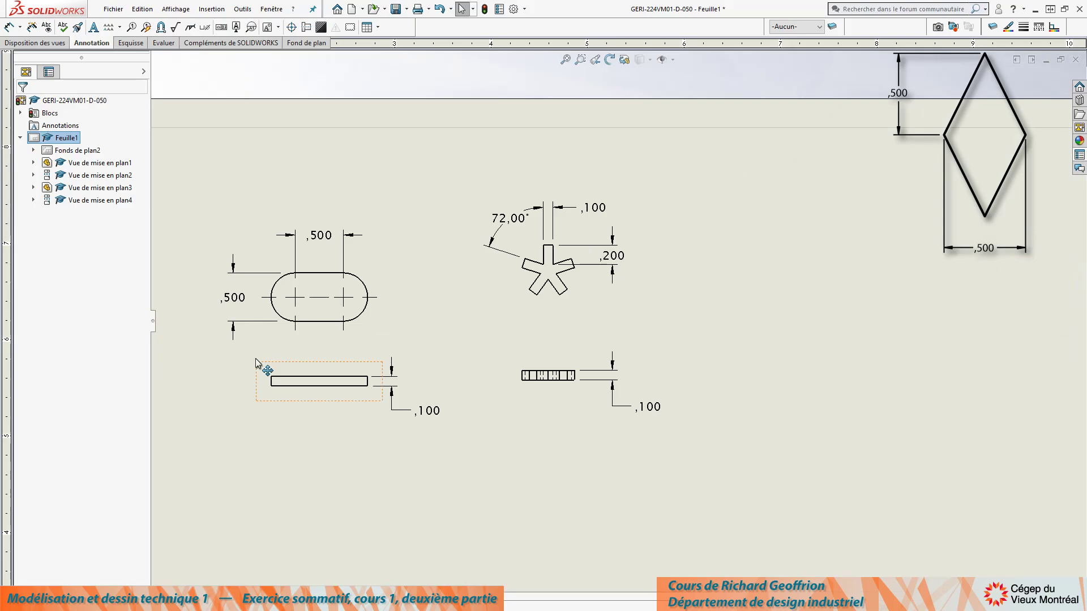
pyautogui.hotkey('ctrl', 'n')
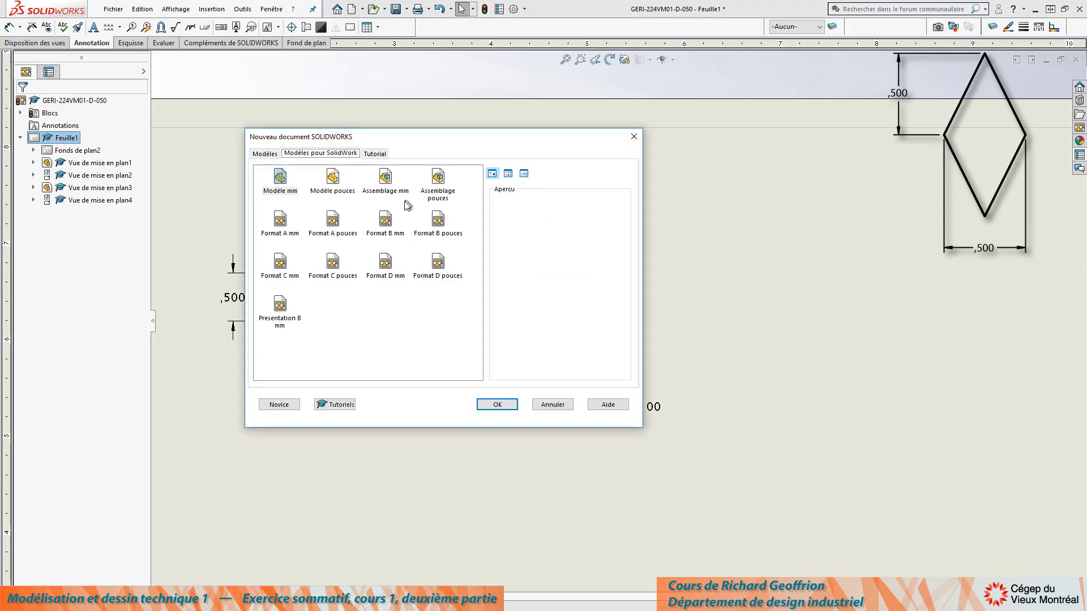
pyautogui.click(332, 178)
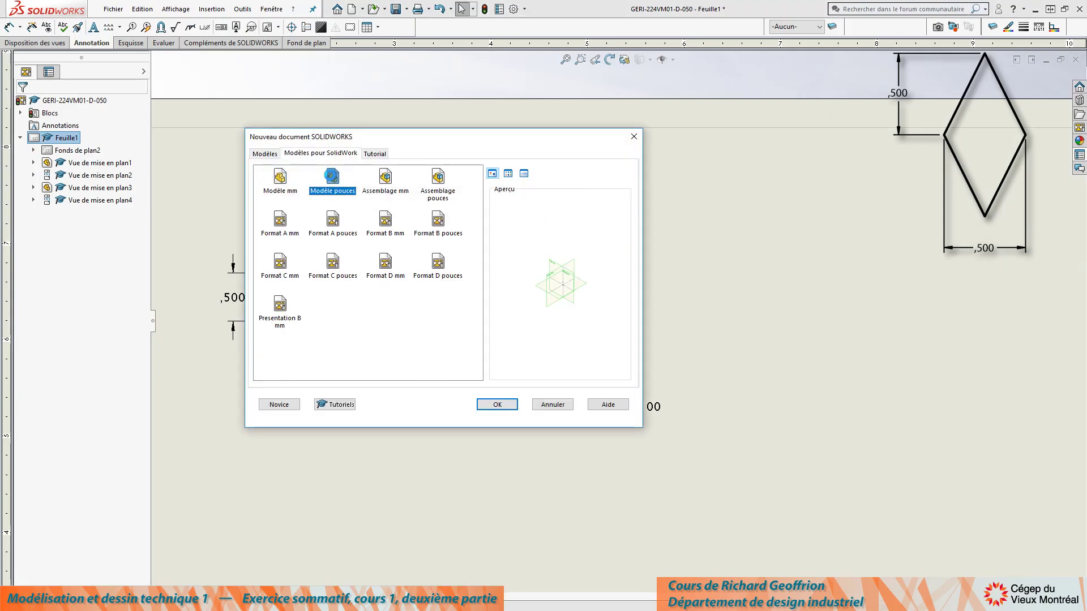
pyautogui.press('Return')
# Sketch a closed four-line diamond around the origin on the Dessus plane and finish the Line command.
pyautogui.click(31, 176)
pyautogui.press('l')
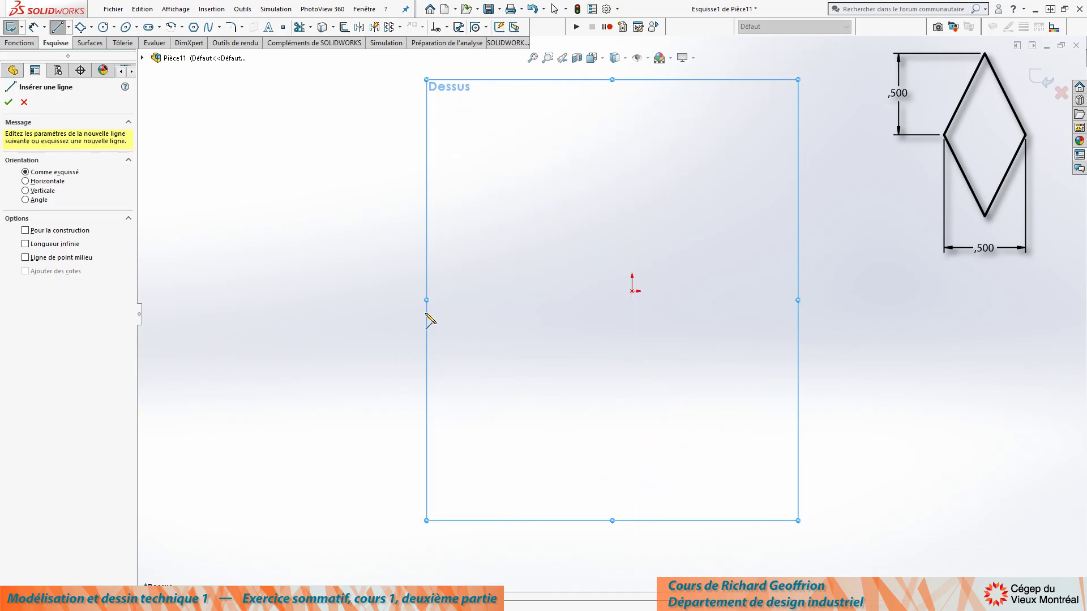
pyautogui.click(598, 171)
pyautogui.click(511, 296)
pyautogui.click(631, 455)
pyautogui.click(716, 307)
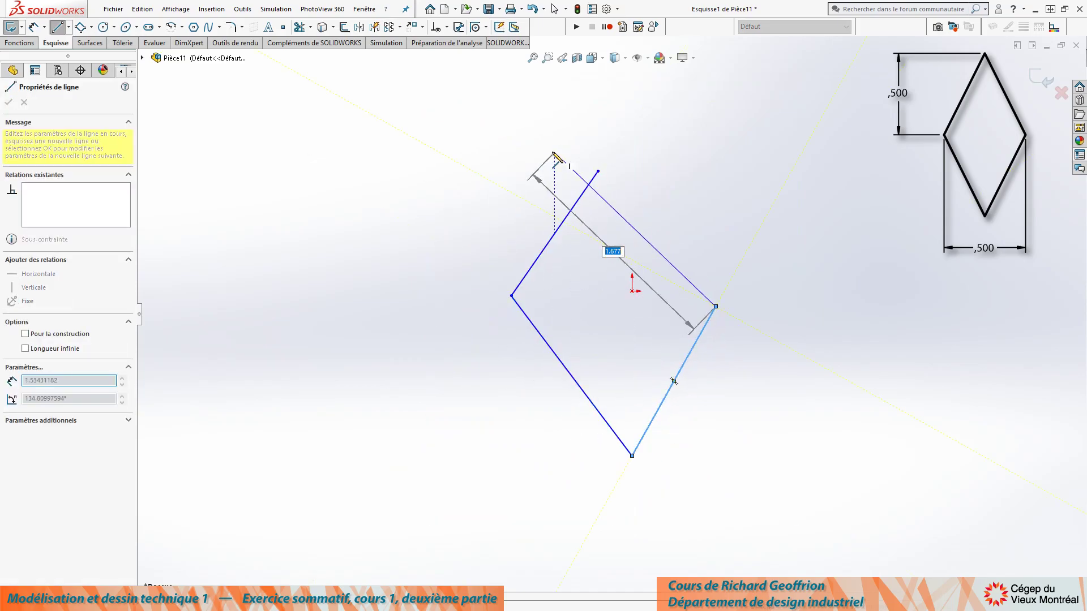
pyautogui.click(597, 171)
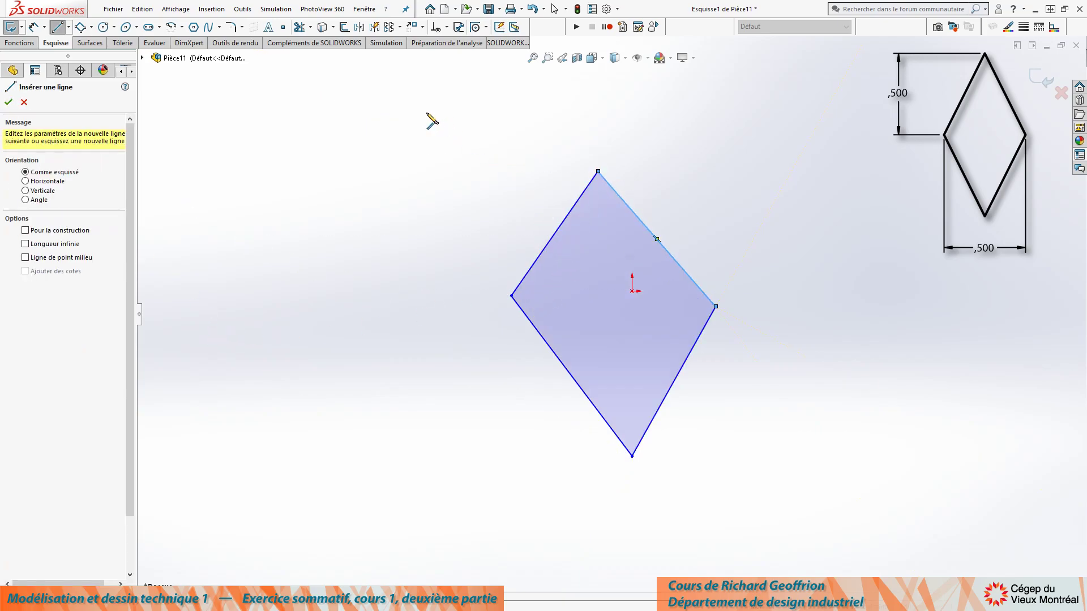
pyautogui.press('Escape')
# Make the diamond's four sides equal and attach its right corner to the origin.
pyautogui.moveTo(419, 109); pyautogui.dragTo(774, 539)
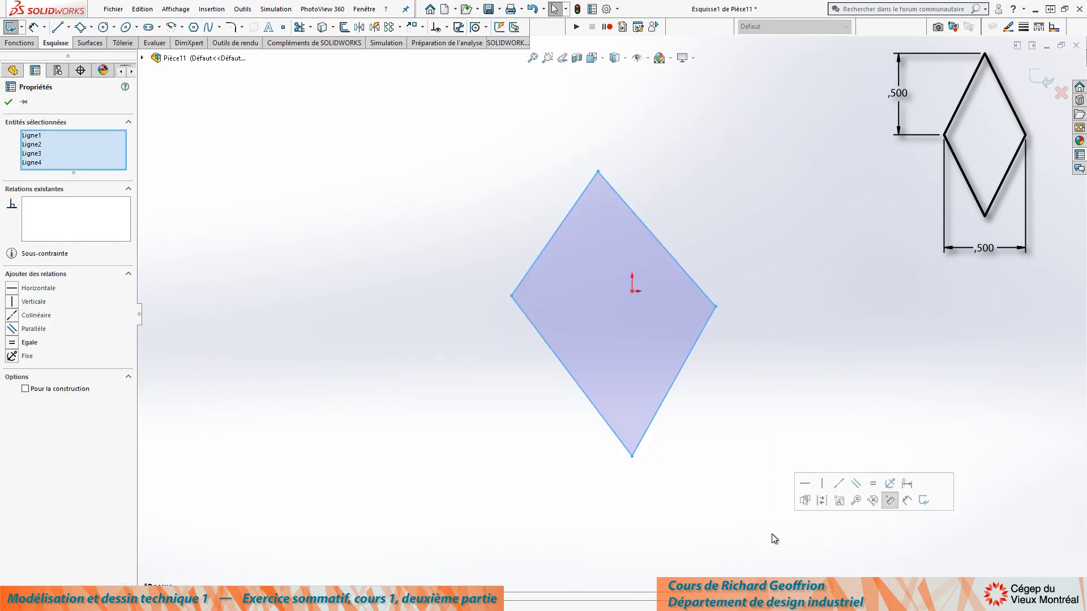
pyautogui.click(12, 342)
pyautogui.click(314, 373)
pyautogui.moveTo(711, 280); pyautogui.dragTo(637, 296)
pyautogui.click(795, 422)
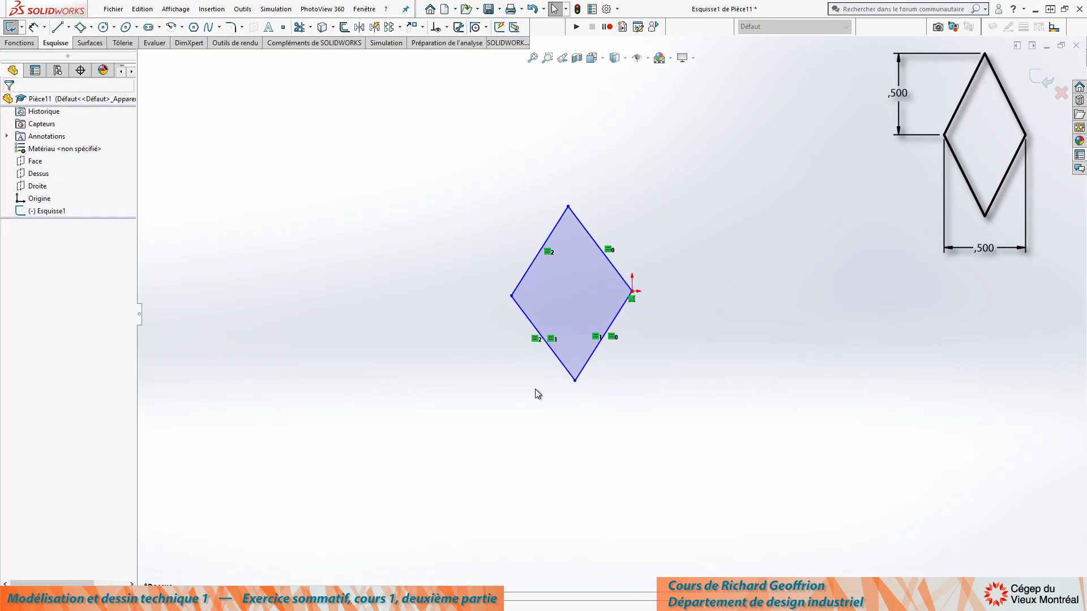
# Add a Horizontale relation between the diamond's left corner and its right corner at the origin.
pyautogui.moveTo(511, 296)
pyautogui.mouseDown()
pyautogui.moveTo(512, 247)
pyautogui.moveTo(524, 278)
pyautogui.moveTo(509, 291)
pyautogui.mouseUp()
pyautogui.keyDown('ctrl'); pyautogui.click(632, 291); pyautogui.keyUp('ctrl')
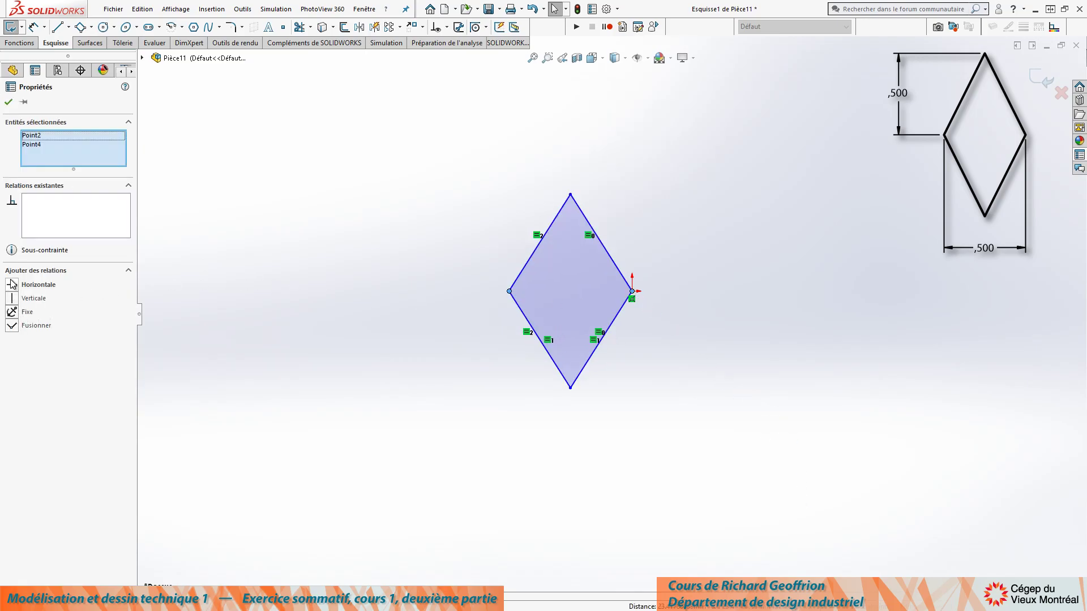
pyautogui.click(12, 285)
pyautogui.click(251, 311)
# Reshape the diamond by moving its top and bottom corners, leaving it about 0.82 in wide.
pyautogui.moveTo(570, 194)
pyautogui.mouseDown()
pyautogui.moveTo(626, 243)
pyautogui.moveTo(551, 213)
pyautogui.moveTo(545, 134)
pyautogui.moveTo(584, 148)
pyautogui.moveTo(568, 130)
pyautogui.mouseUp()
pyautogui.moveTo(573, 461); pyautogui.dragTo(577, 396)
pyautogui.click(696, 427)
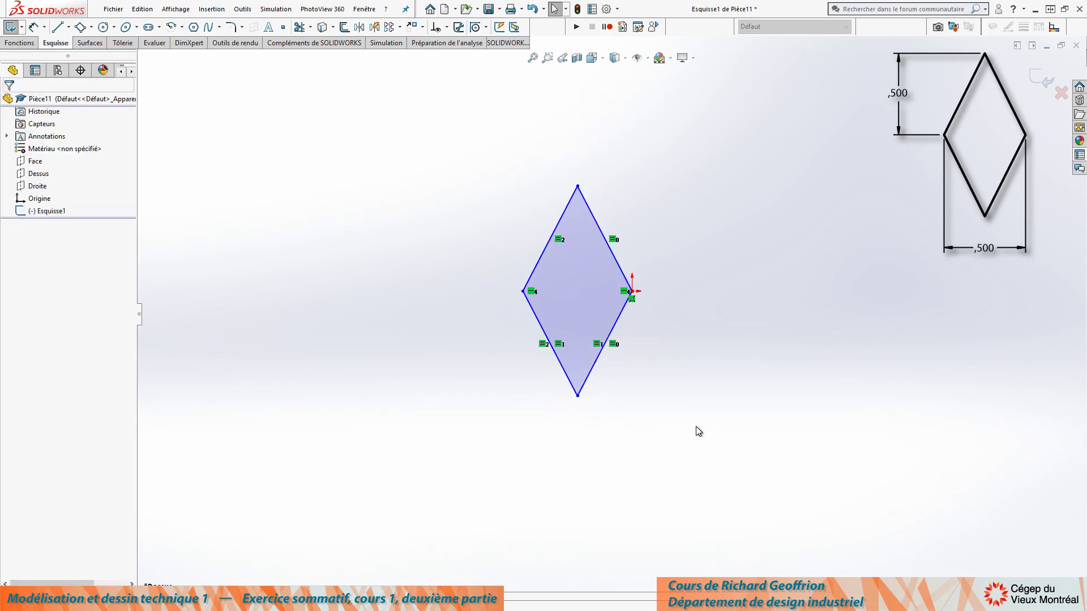
# Dimension the diamond's width between its left and right corners at 0.5 in, placing the dimension below the shape.
pyautogui.press('d')
pyautogui.click(523, 290)
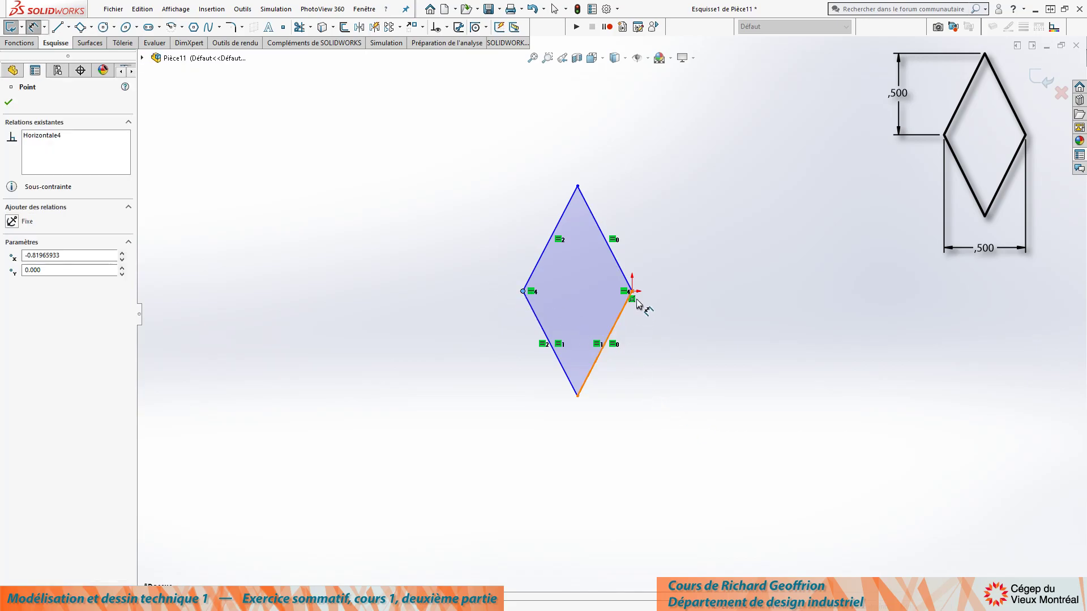
pyautogui.click(632, 291)
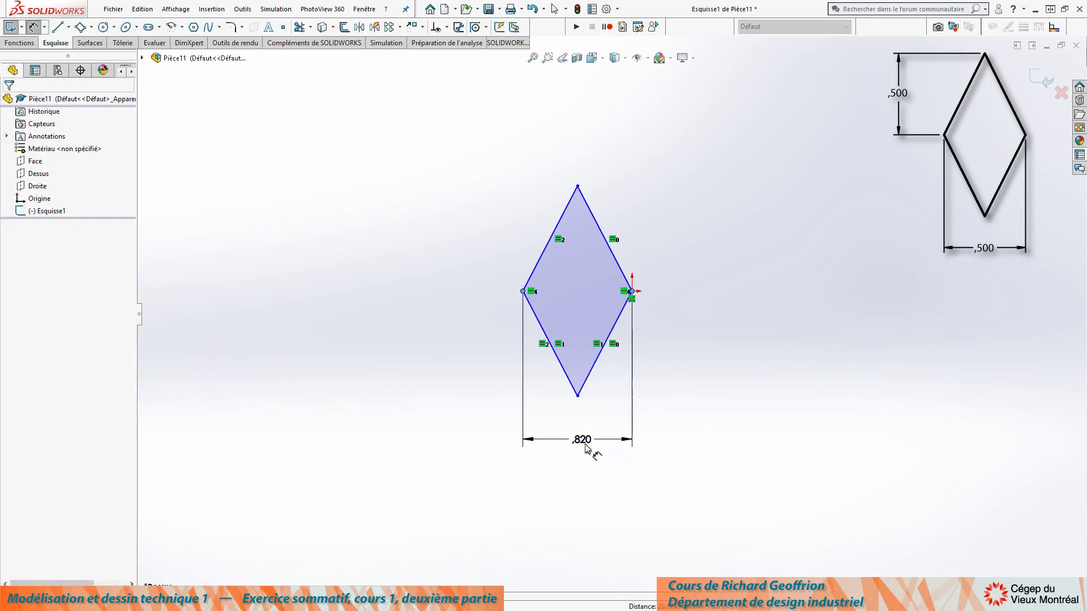
pyautogui.click(585, 444)
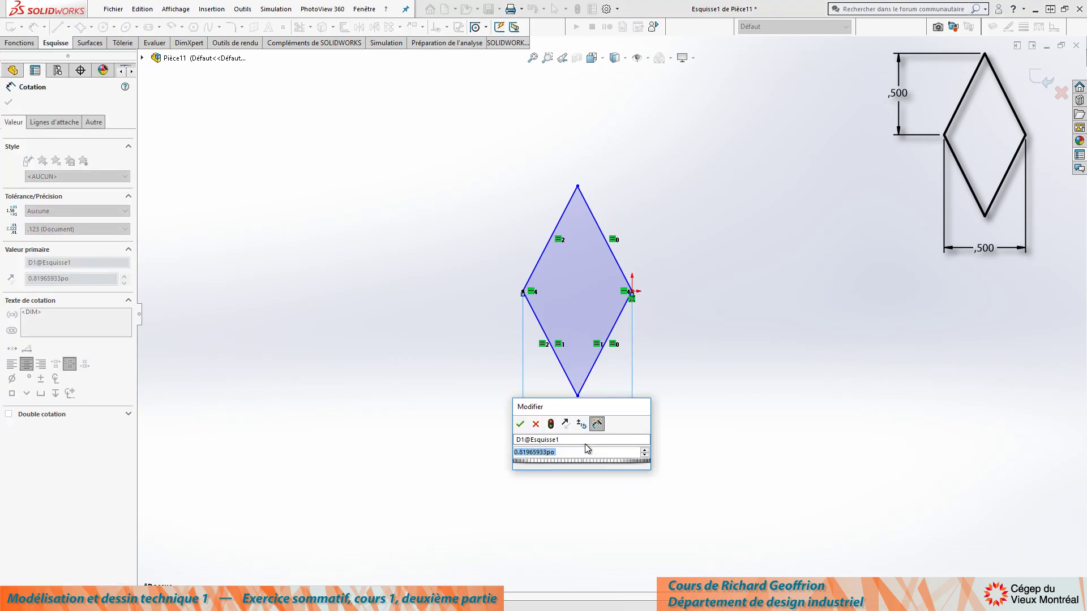
pyautogui.write('.5')
pyautogui.press('Return')
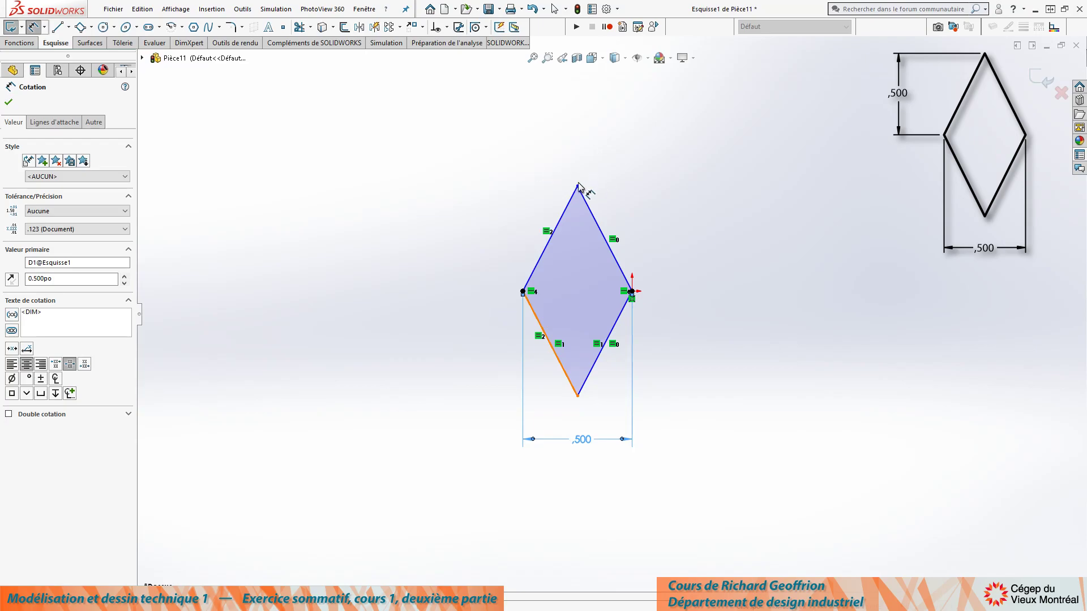
# Dimension the vertical distance from the diamond's left corner to its top corner at 0.5 in and extrude the profile 0.1 in.
pyautogui.click(522, 292)
pyautogui.click(577, 187)
pyautogui.click(456, 243)
pyautogui.write('.5')
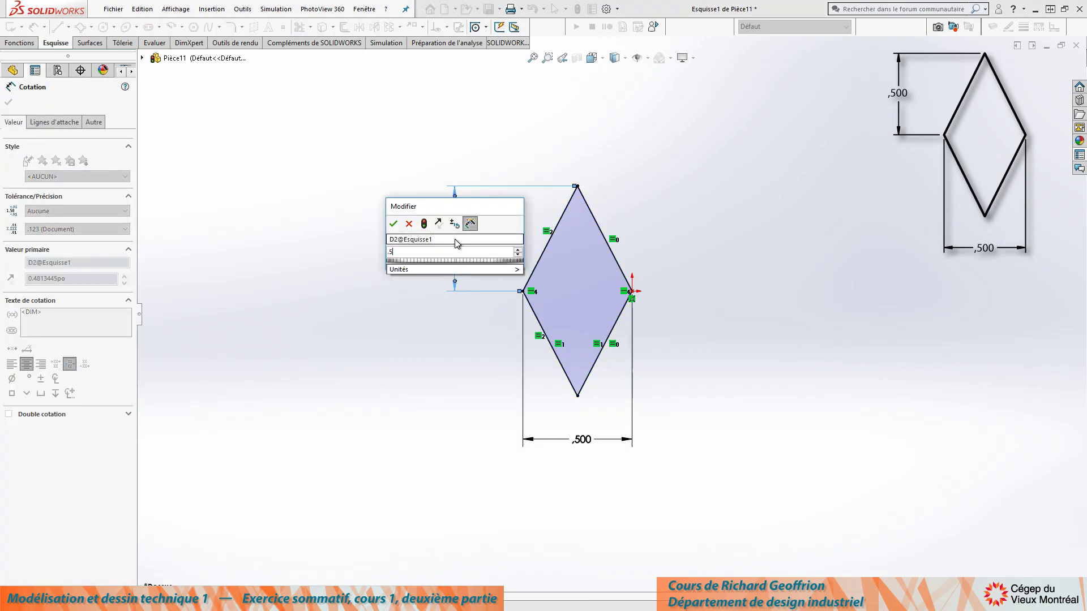
pyautogui.press('Return')
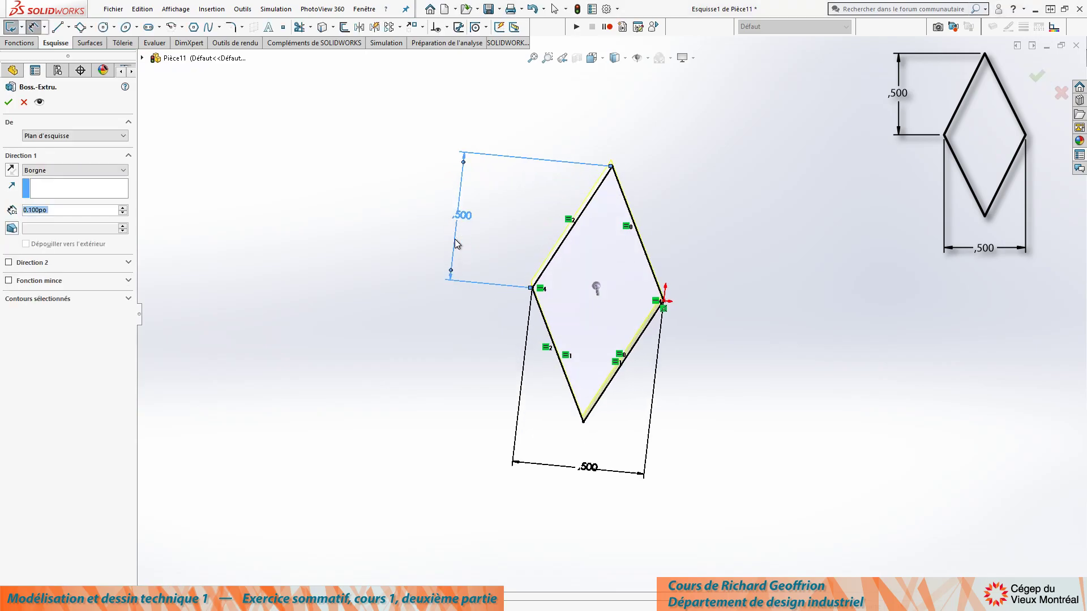
pyautogui.press('Return')
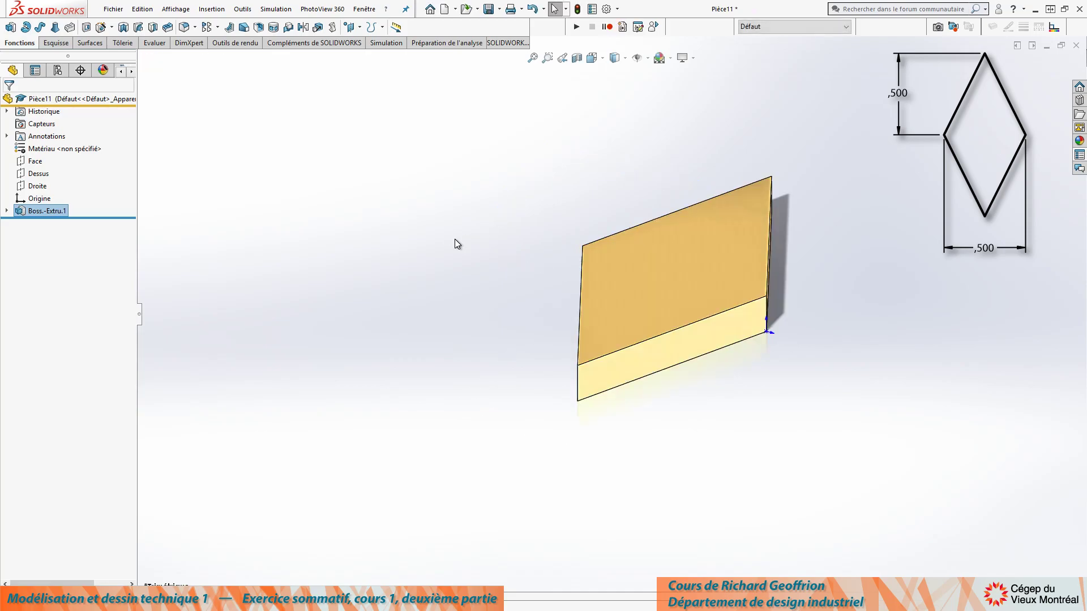
# Save the diamond part as GERI-224VM01-D-053 in the Exercice du cours 1 folder.
pyautogui.hotkey('ctrl', 's')
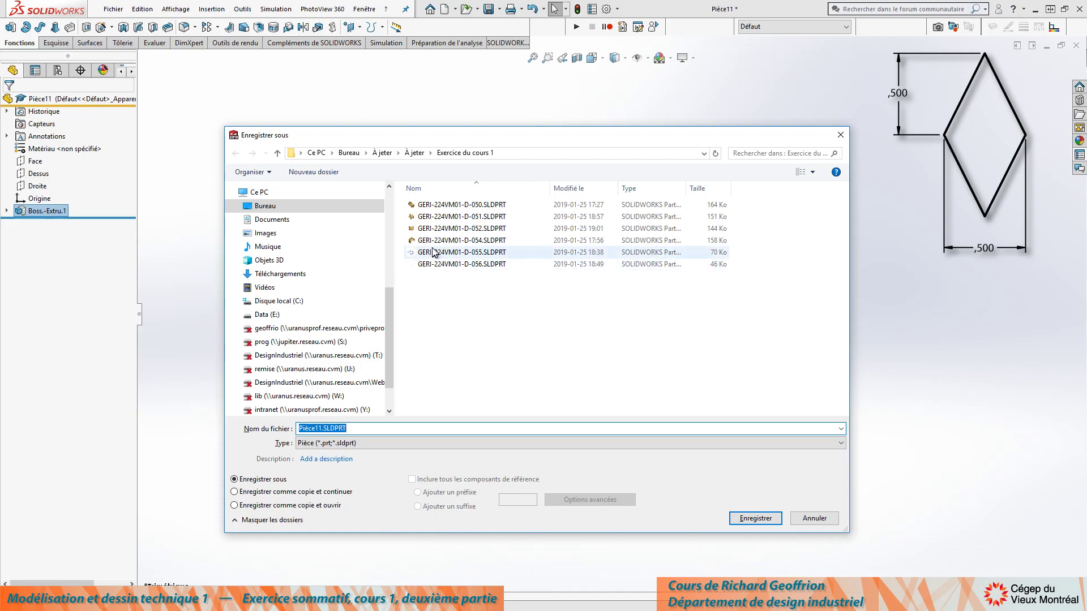
pyautogui.click(461, 228)
pyautogui.click(343, 427)
pyautogui.moveTo(359, 429); pyautogui.dragTo(365, 429)
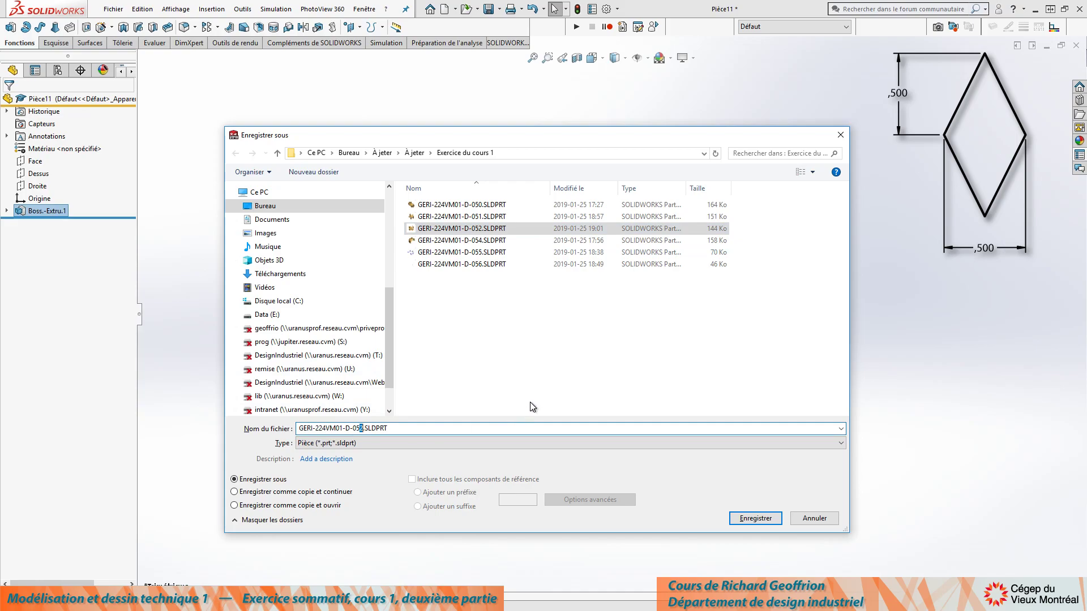
pyautogui.write('3')
pyautogui.press('Return')
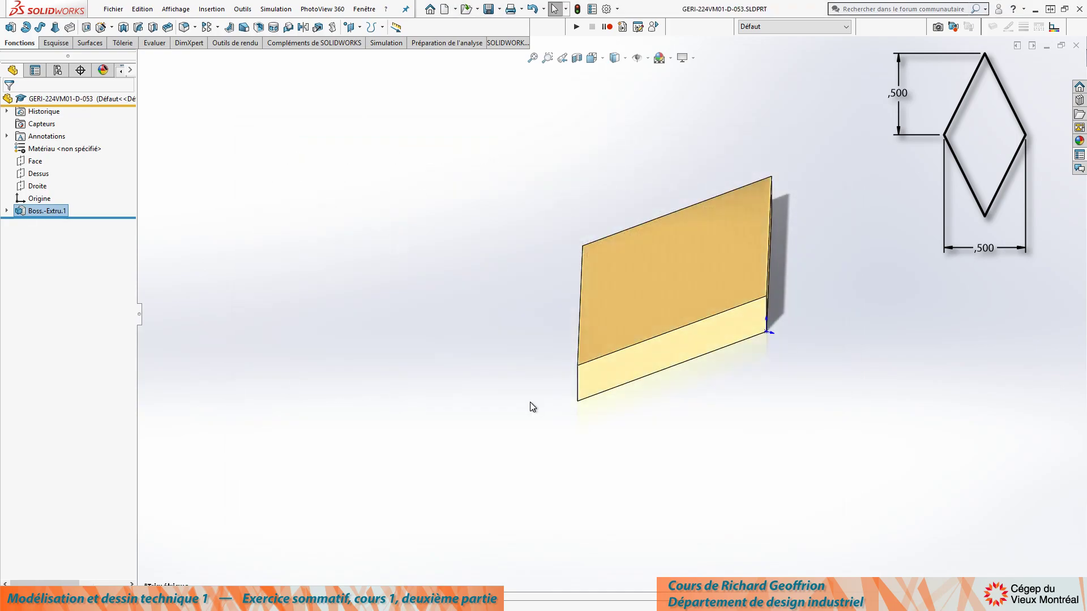
# Switch to the drawing GERI-224VM01-D-050, browse for a part for a new model view, and show the part files as large icons.
pyautogui.hotkey('ctrl', 'Tab')
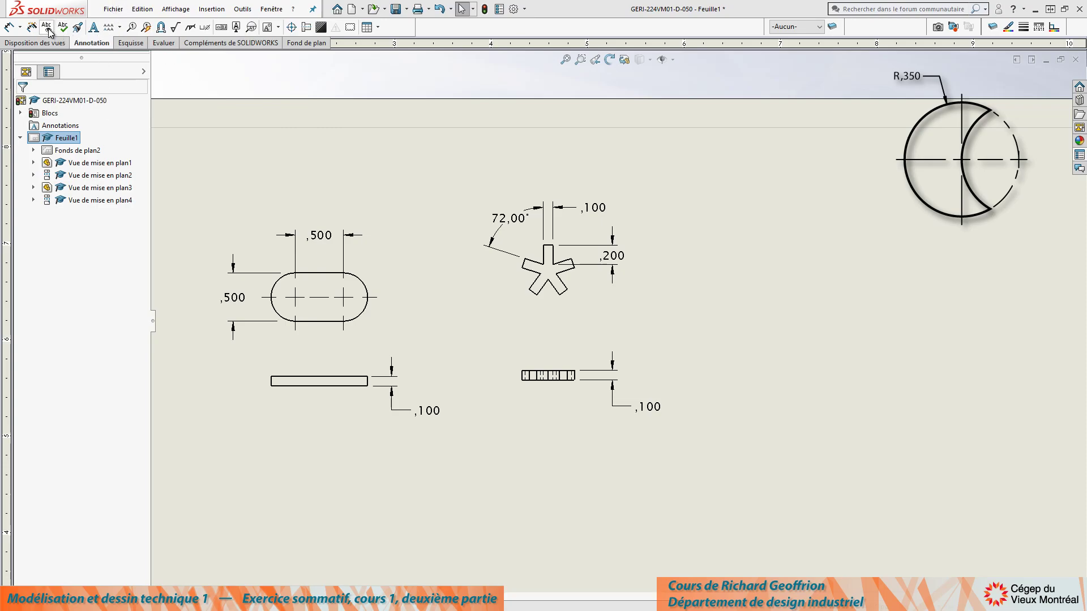
pyautogui.click(25, 44)
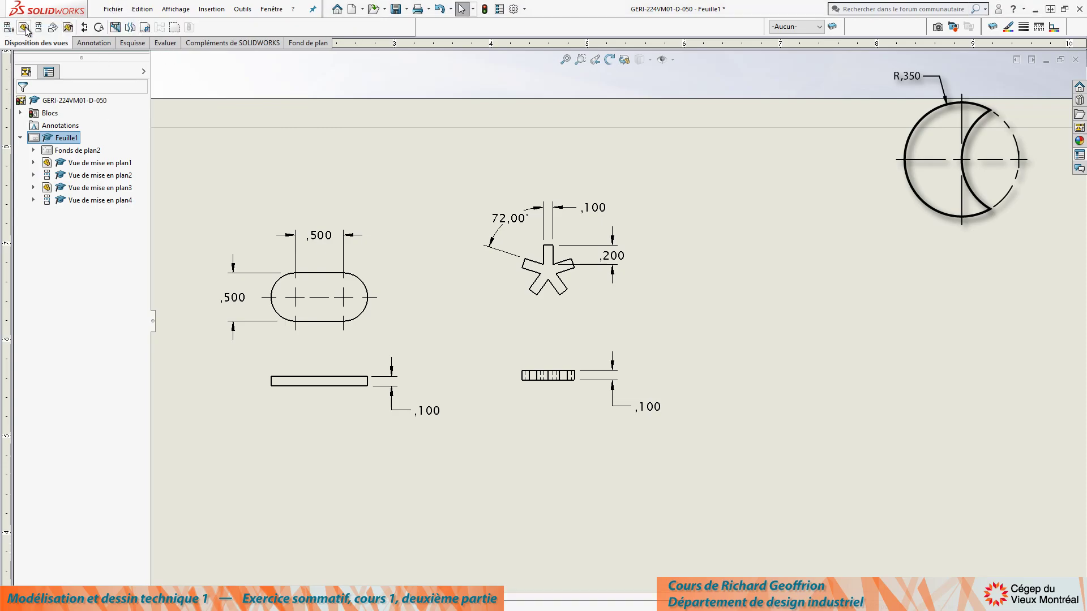
pyautogui.click(23, 28)
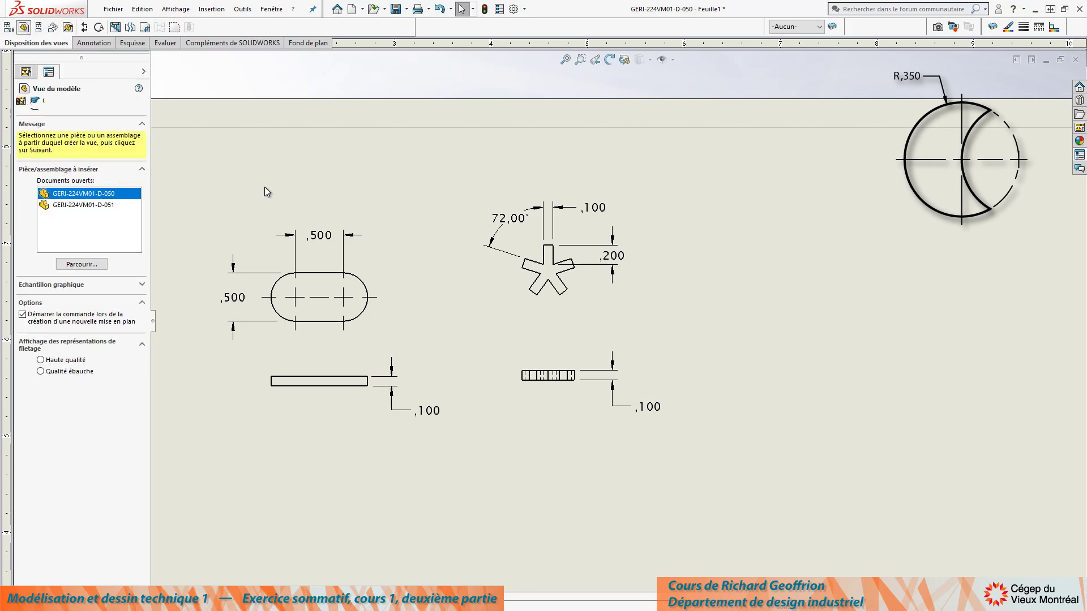
pyautogui.click(79, 264)
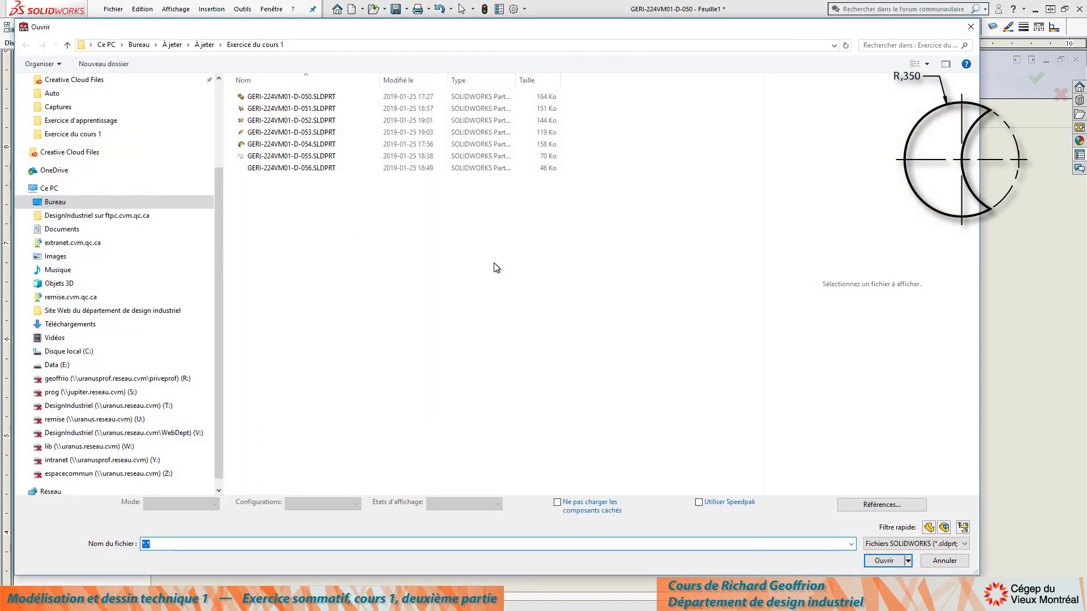
pyautogui.click(267, 111)
pyautogui.rightClick(389, 228)
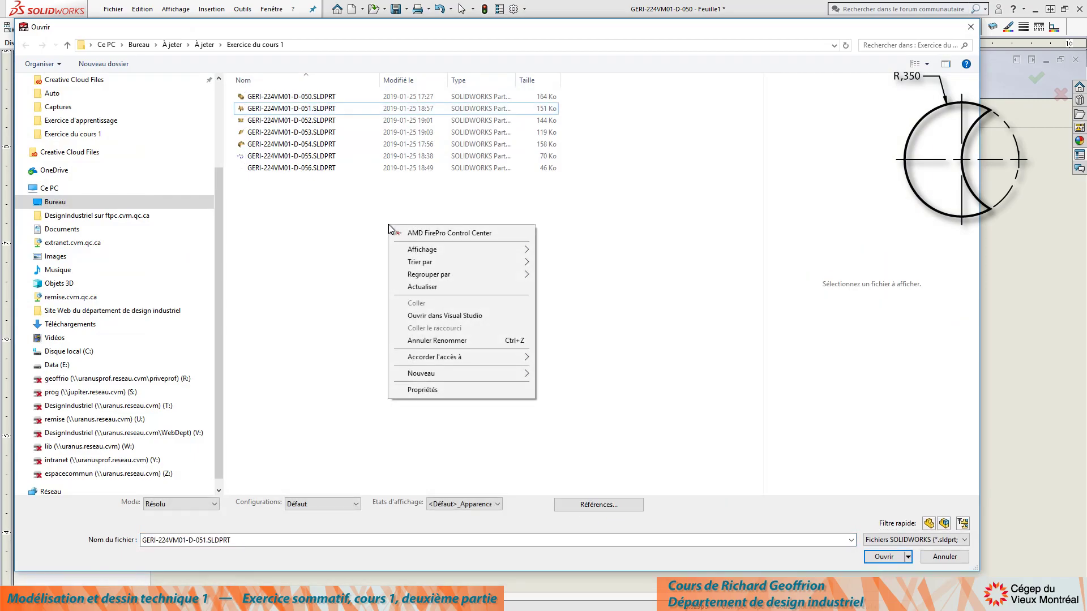
pyautogui.moveTo(413, 250)
pyautogui.click(583, 263)
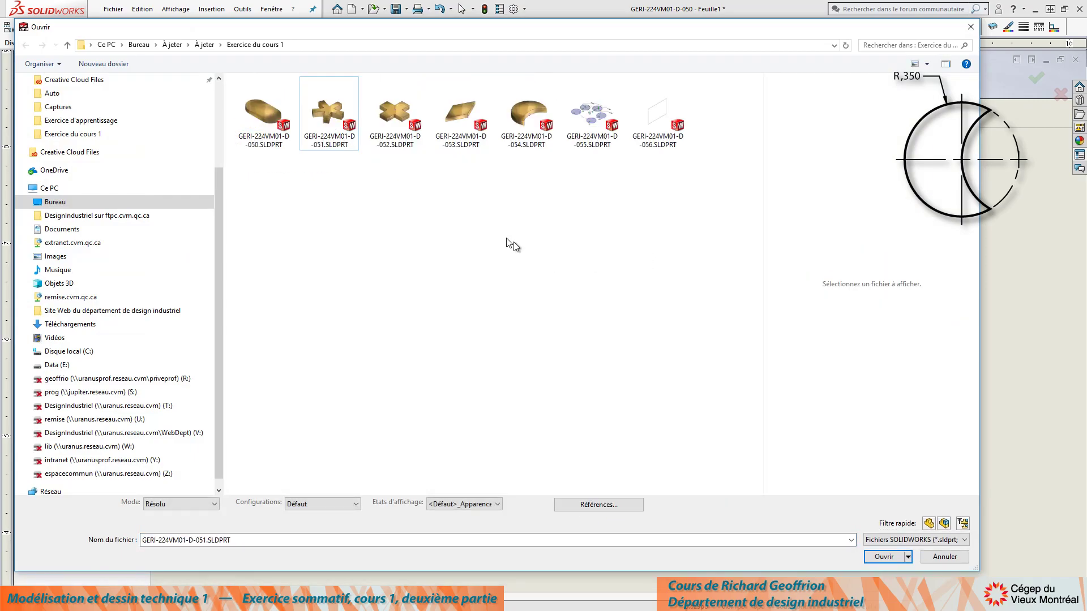
# Insert the top view of cross part GERI-224VM01-D-052 beside the star, with its front view projected below.
pyautogui.moveTo(398, 35); pyautogui.dragTo(418, 65)
pyautogui.doubleClick(420, 139)
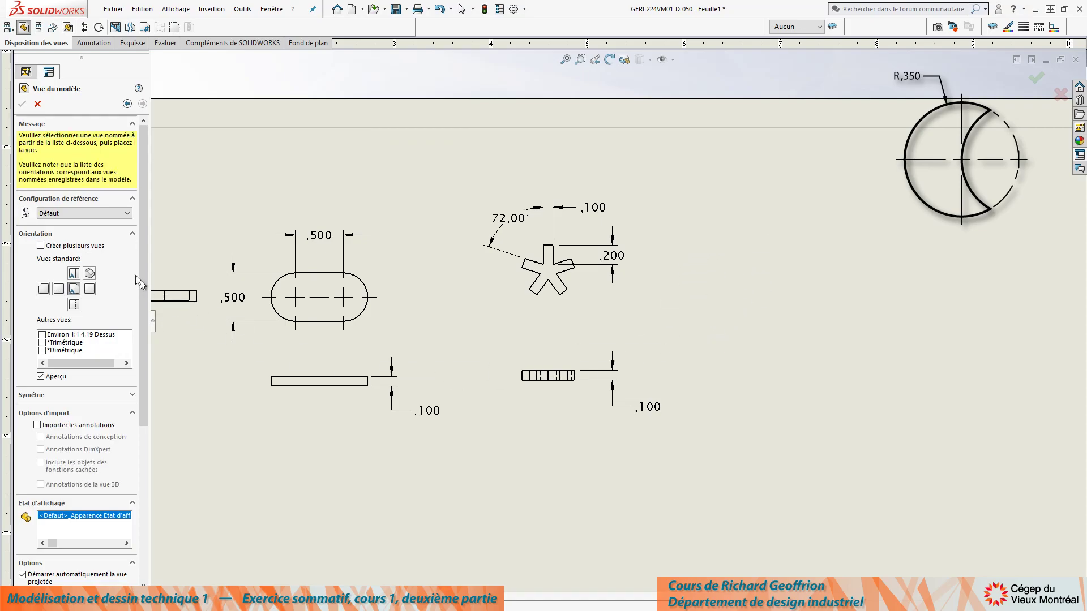
pyautogui.click(74, 274)
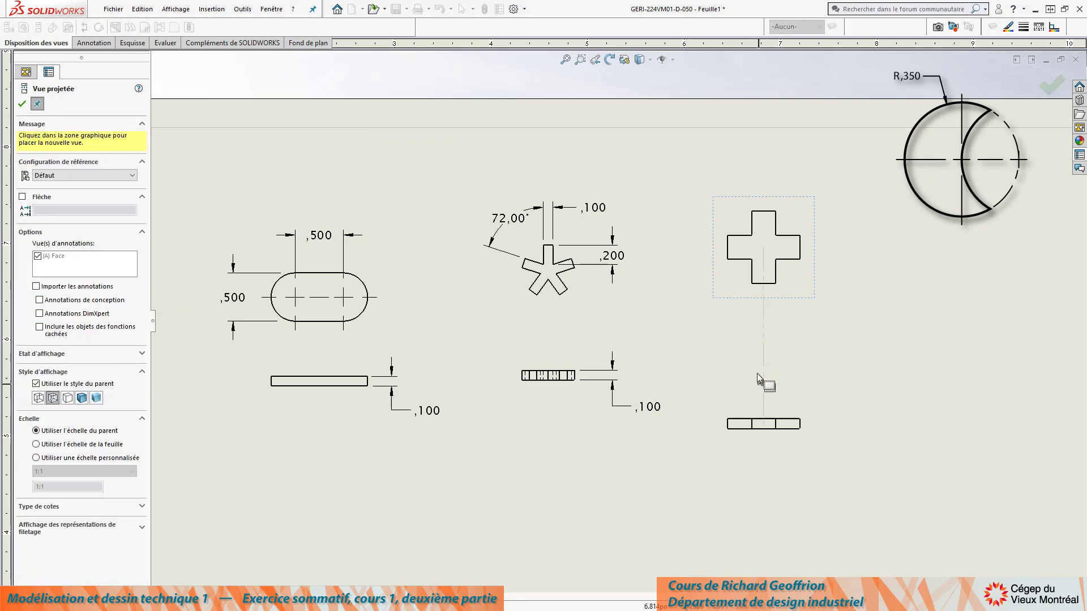
pyautogui.click(766, 360)
pyautogui.scroll(3, 842, 321)
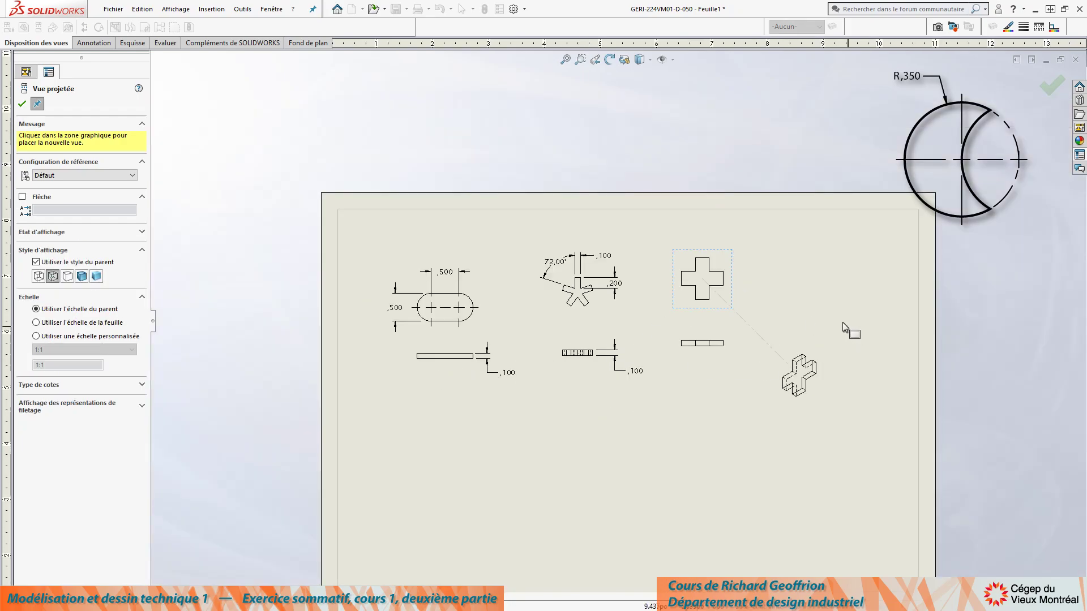
pyautogui.scroll(-1, 827, 322)
pyautogui.click(21, 104)
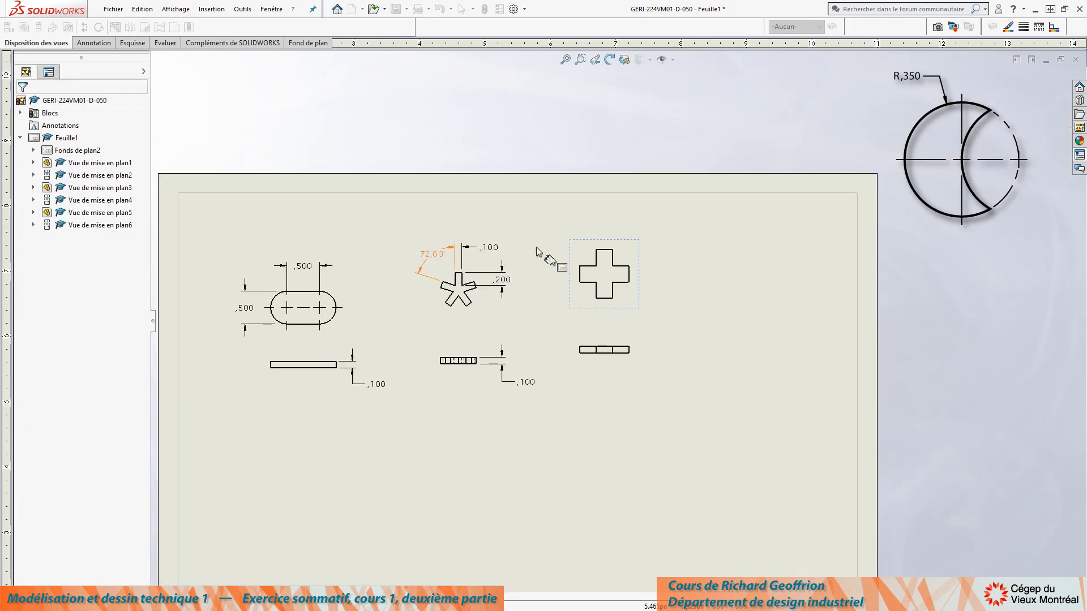
# Insert the top view of diamond part GERI-224VM01-D-053 beside the cross, with its front view projected below.
pyautogui.scroll(-2, 617, 266)
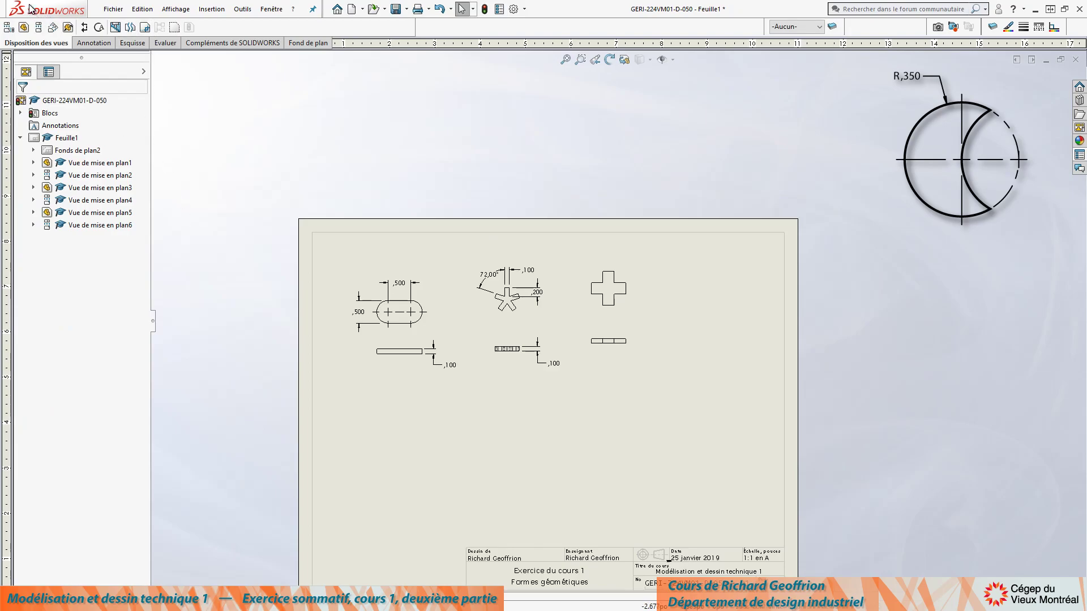
pyautogui.click(24, 27)
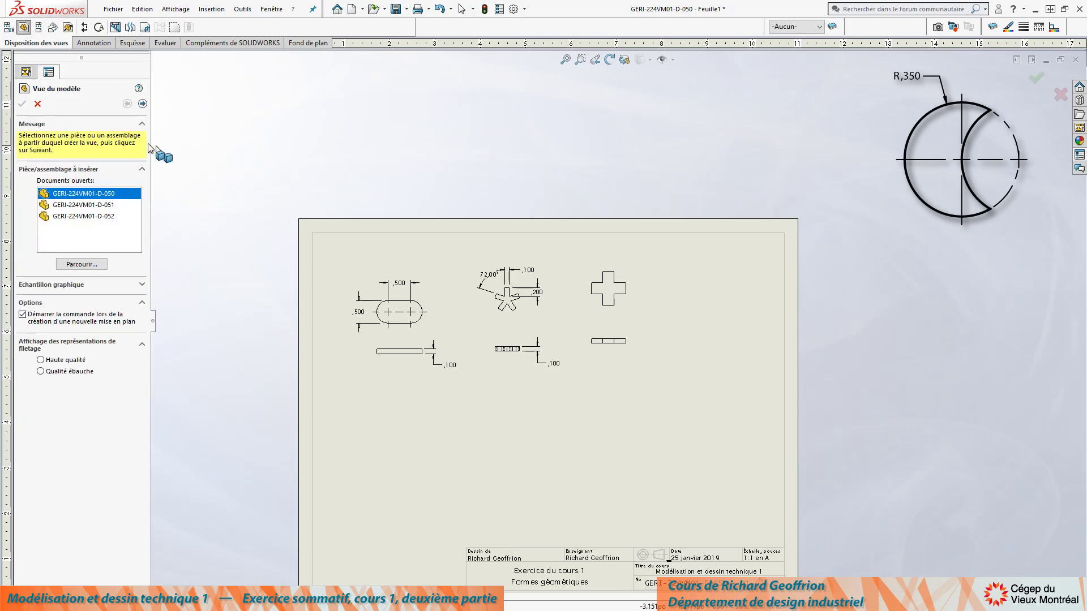
pyautogui.click(94, 264)
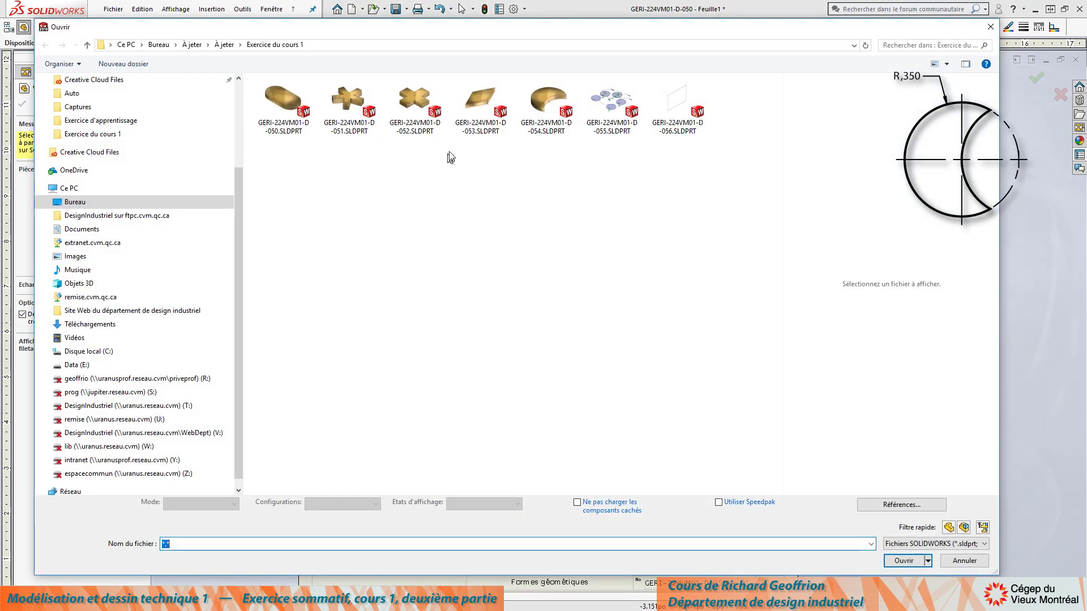
pyautogui.doubleClick(480, 102)
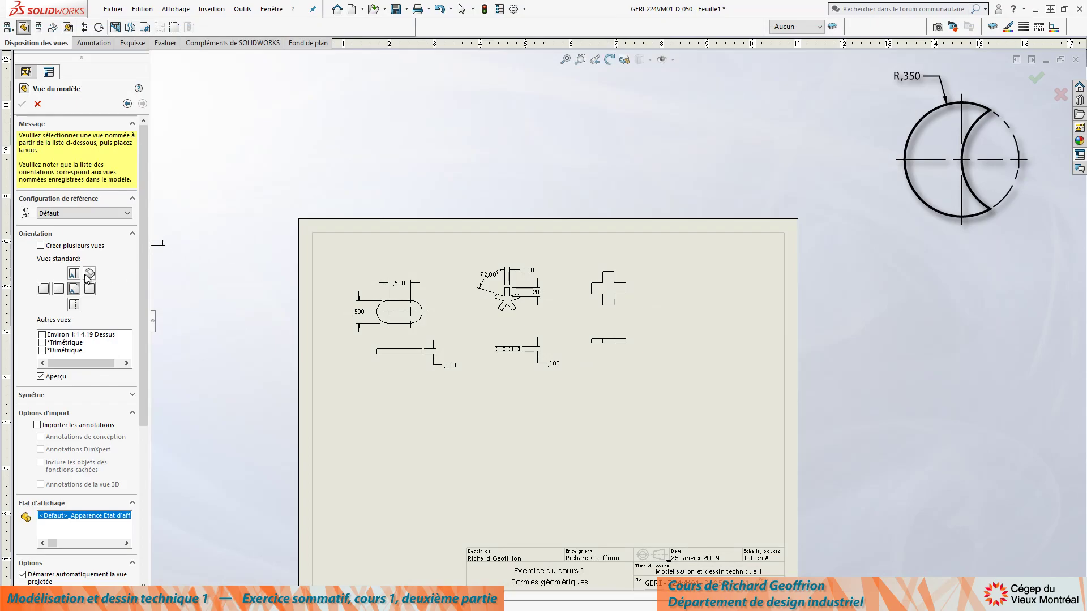
pyautogui.click(73, 274)
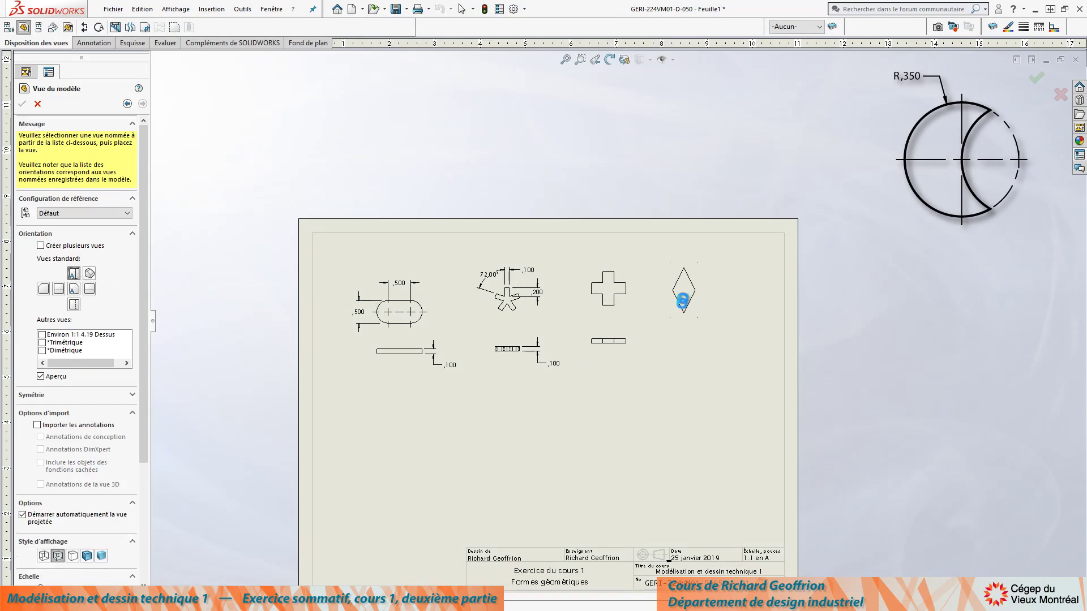
pyautogui.click(683, 291)
pyautogui.click(680, 352)
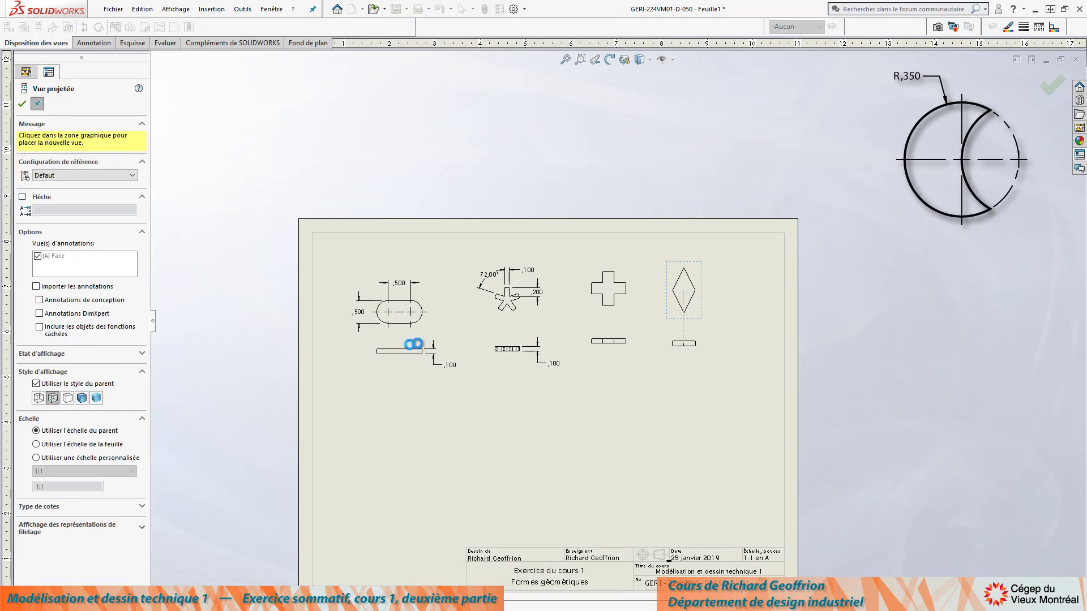
pyautogui.click(23, 104)
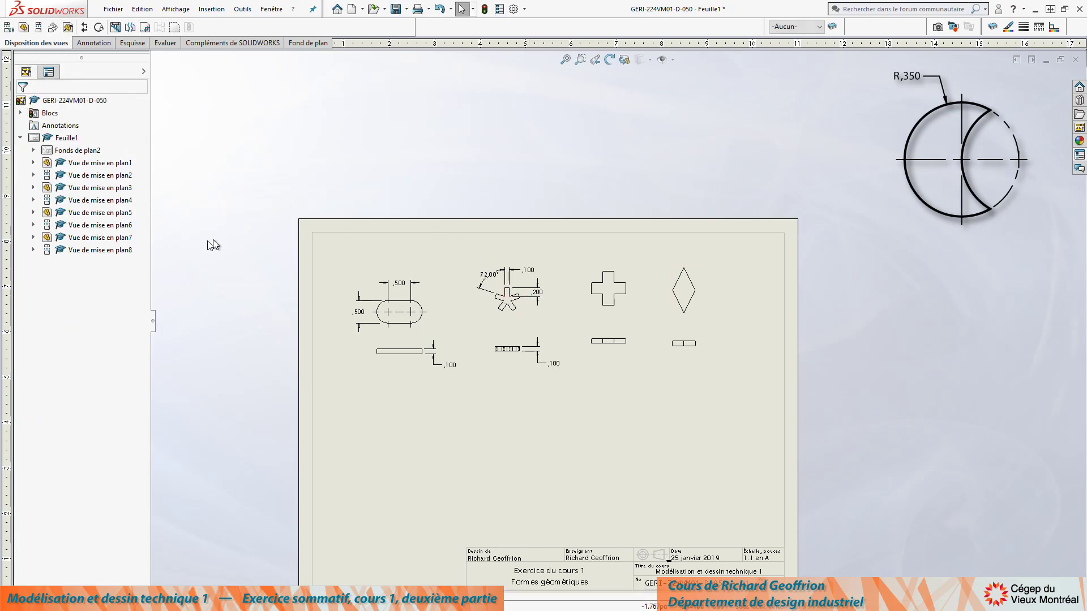
# Insert the top view of crescent part GERI-224VM01-D-054 beside the diamond, with its front view projected below.
pyautogui.click(24, 28)
pyautogui.click(81, 264)
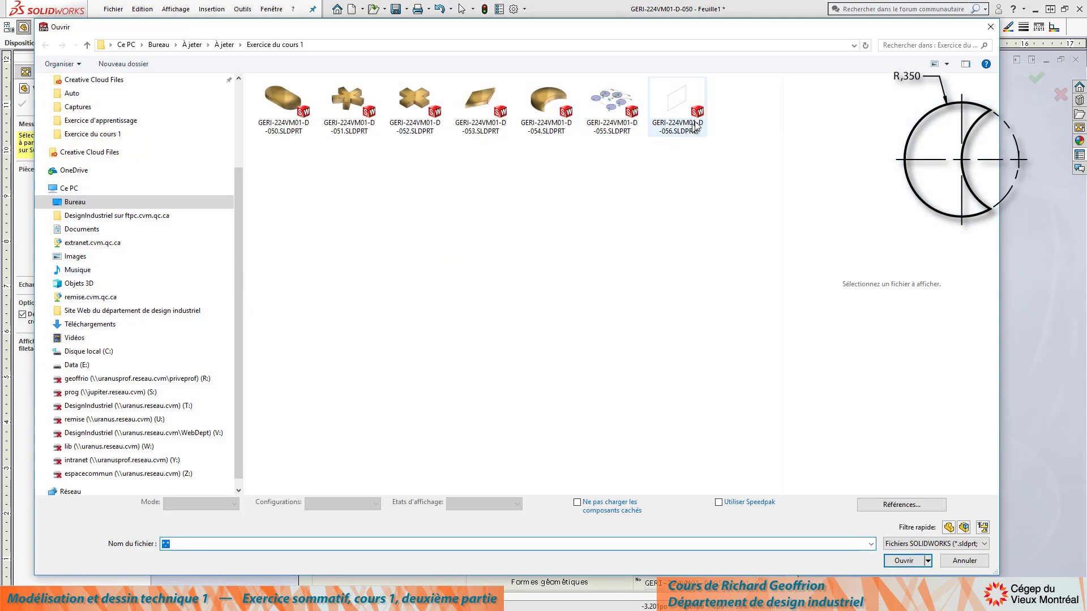
pyautogui.moveTo(589, 27)
pyautogui.mouseDown()
pyautogui.moveTo(565, 432)
pyautogui.moveTo(598, 151)
pyautogui.moveTo(580, 44)
pyautogui.mouseUp()
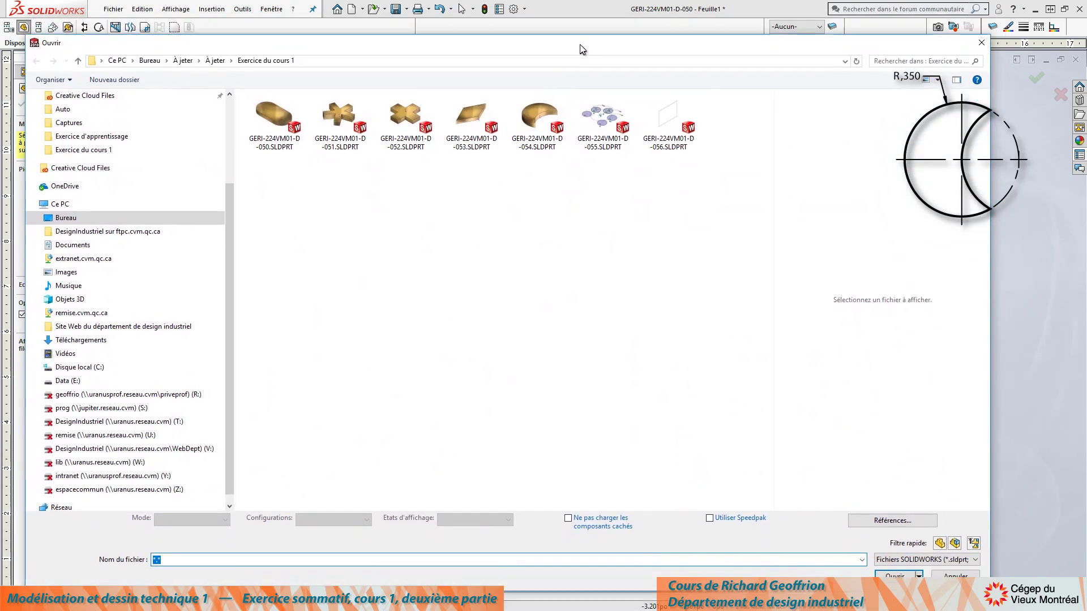
pyautogui.doubleClick(535, 110)
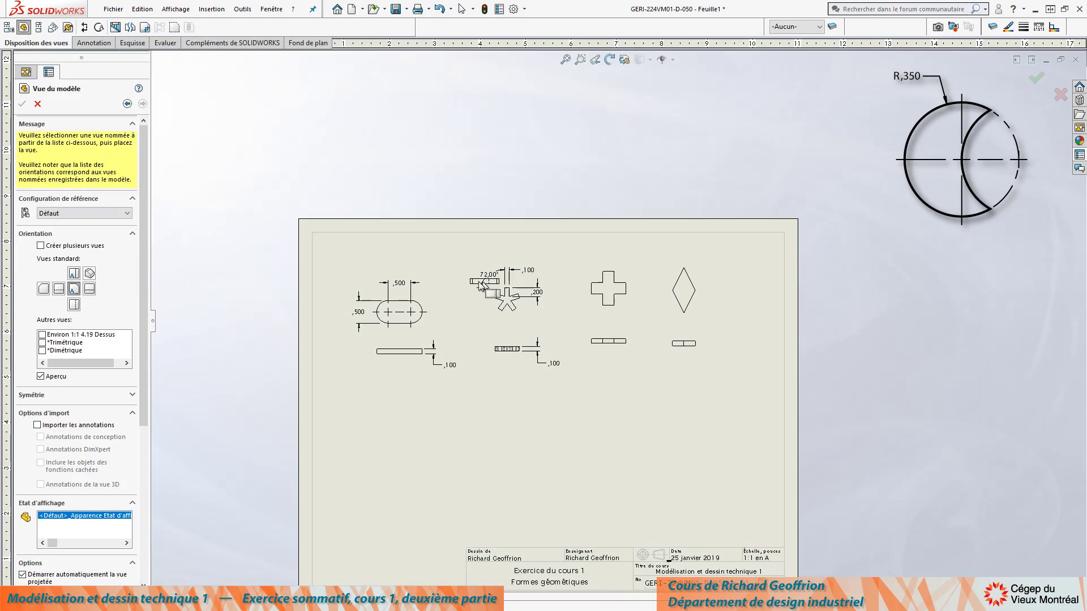
pyautogui.click(73, 274)
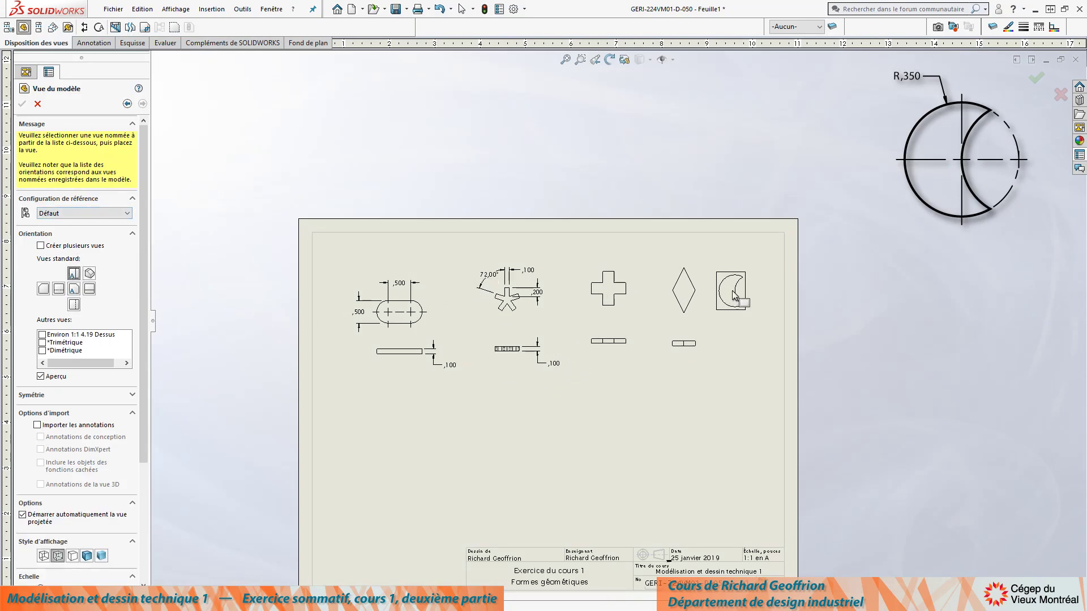
pyautogui.click(743, 292)
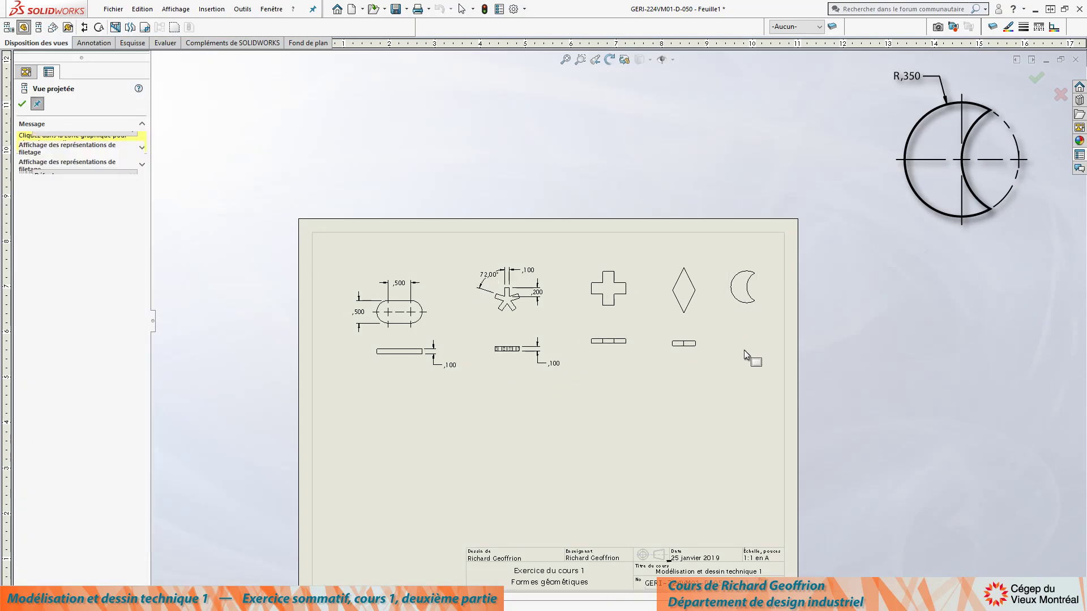
pyautogui.click(745, 340)
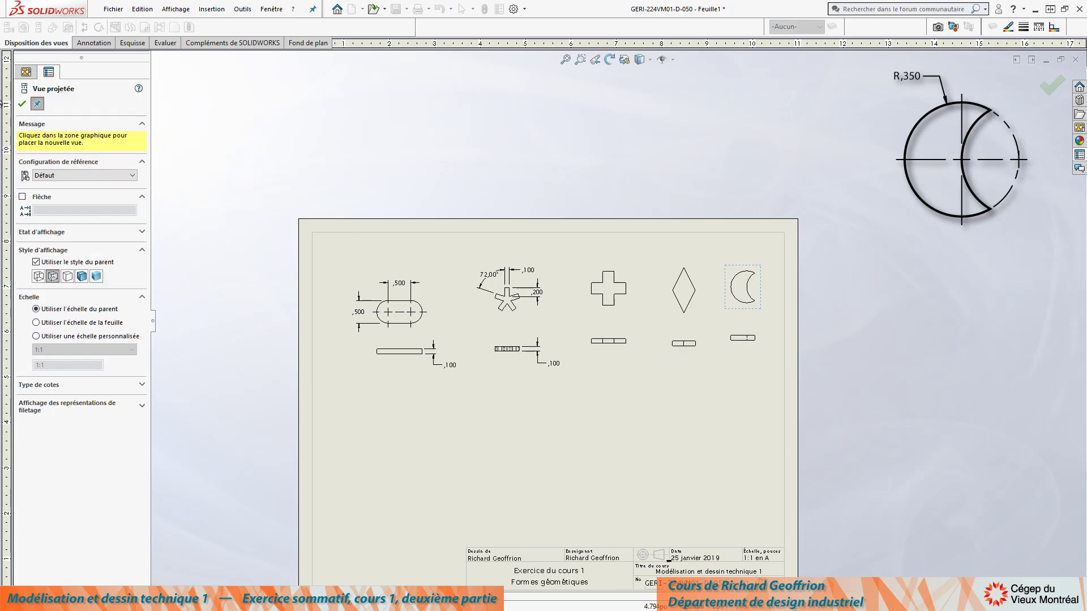
pyautogui.click(23, 104)
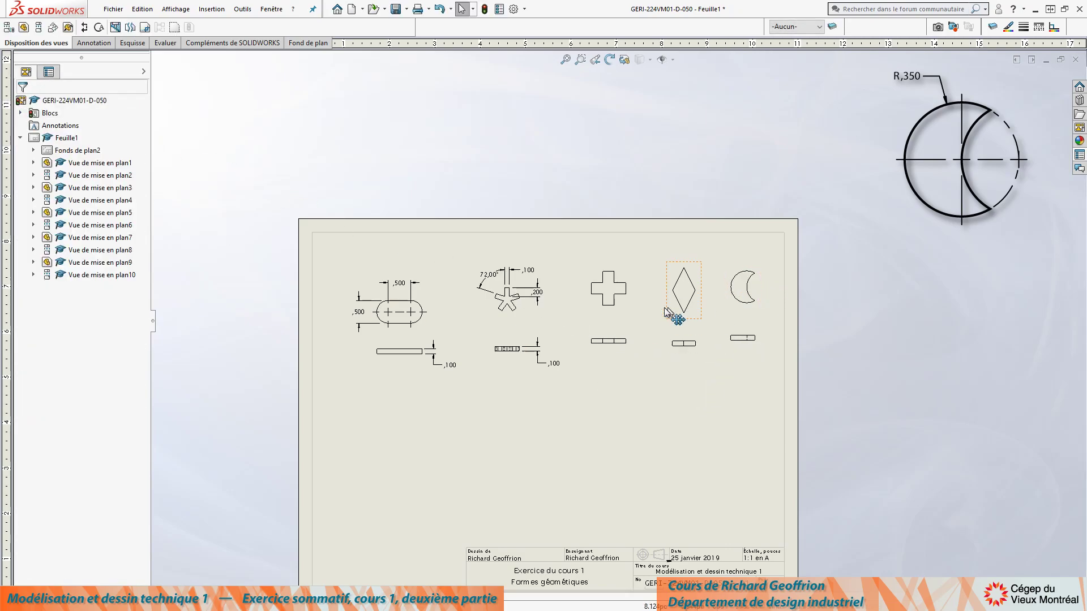
# Move the slot, star and cross views toward the sheet's upper left corner, with each front view closer below its top view.
pyautogui.moveTo(380, 294); pyautogui.dragTo(359, 264)
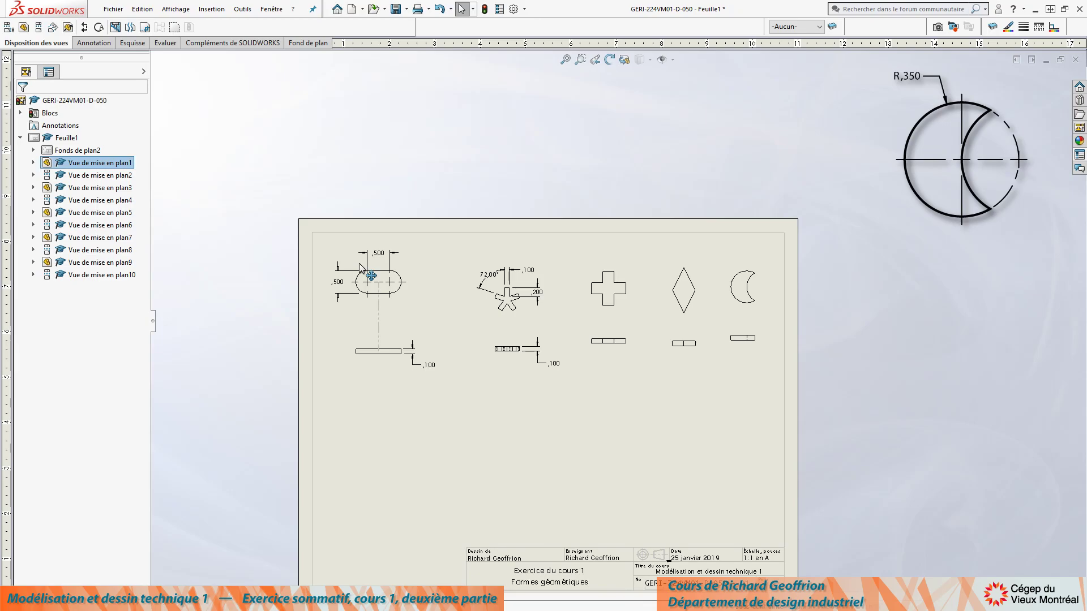
pyautogui.moveTo(375, 369); pyautogui.dragTo(363, 344)
pyautogui.moveTo(484, 315); pyautogui.dragTo(471, 300)
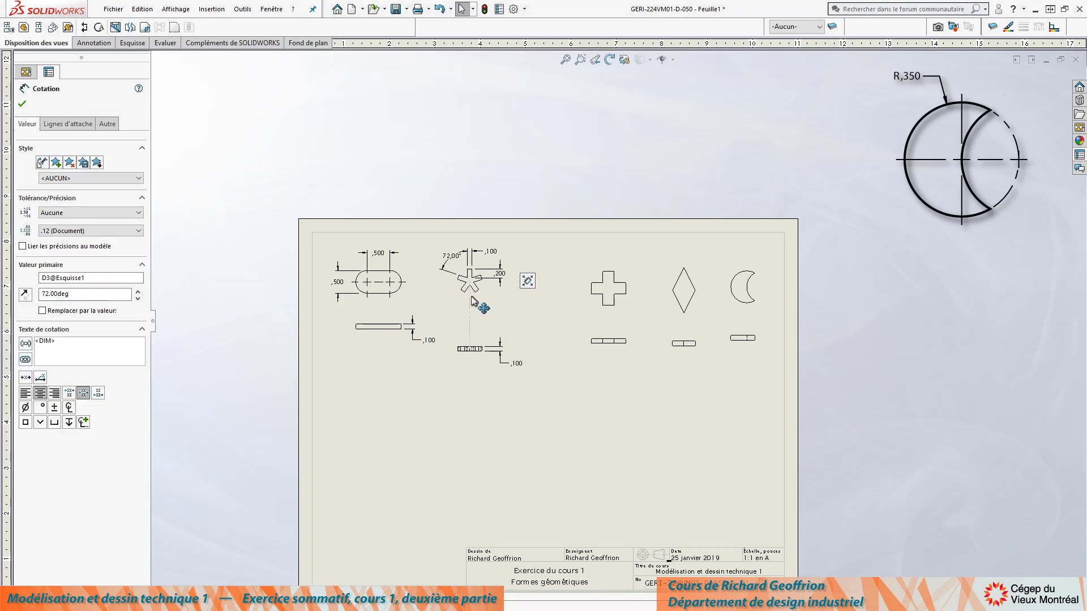
pyautogui.moveTo(472, 339); pyautogui.dragTo(472, 320)
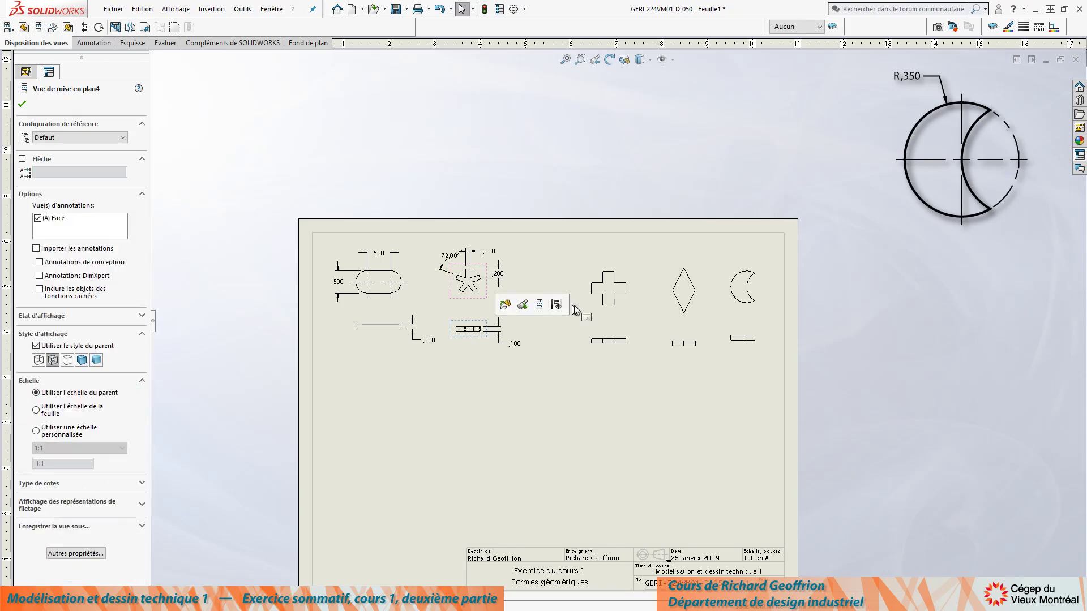
pyautogui.moveTo(589, 307); pyautogui.dragTo(547, 300)
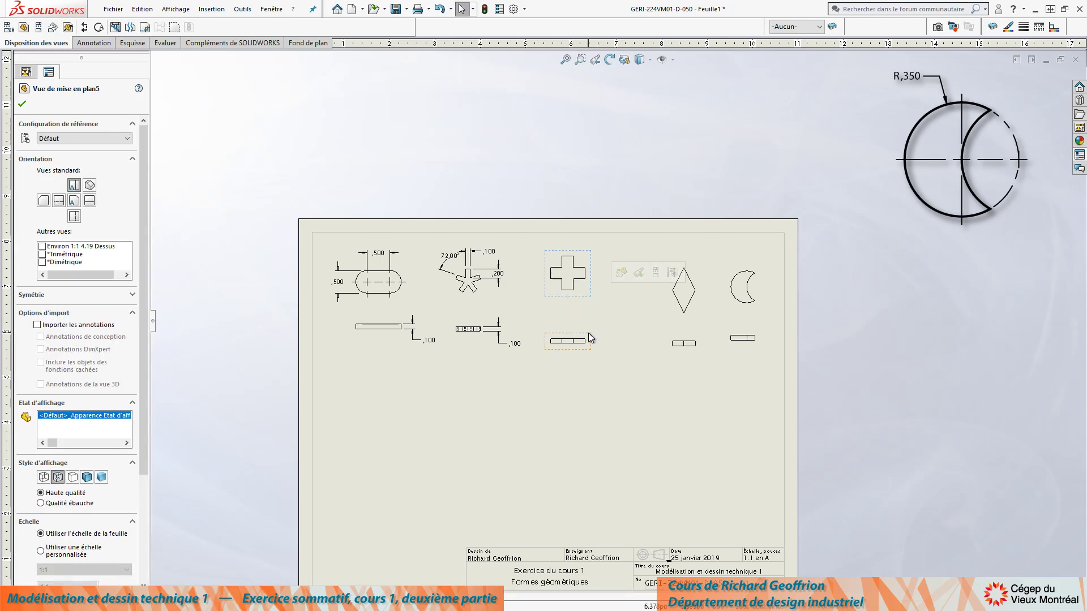
pyautogui.click(674, 310)
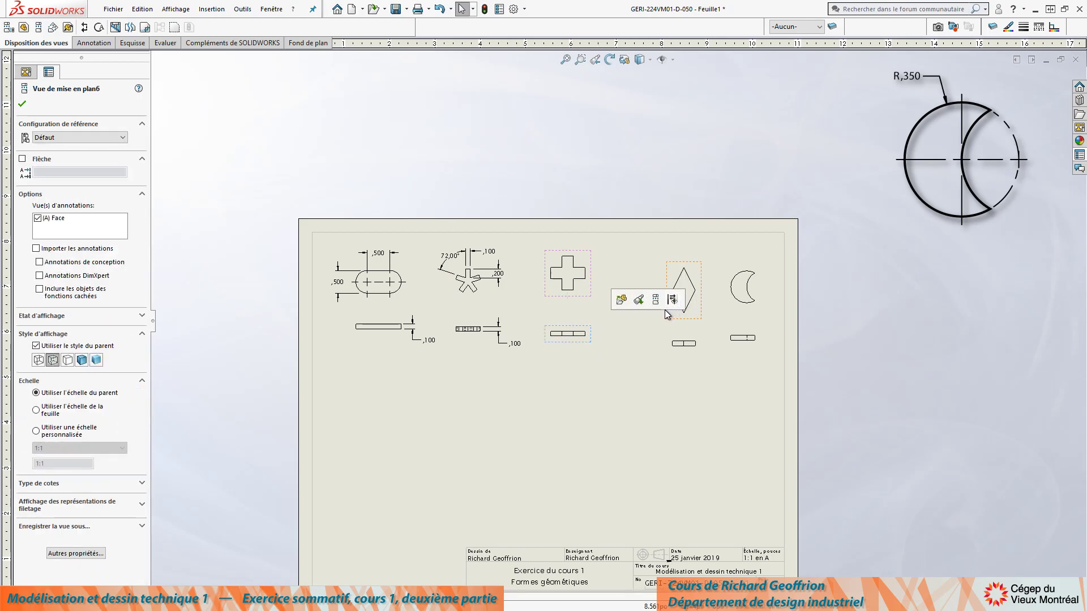
pyautogui.hotkey('ctrl', 'Tab')
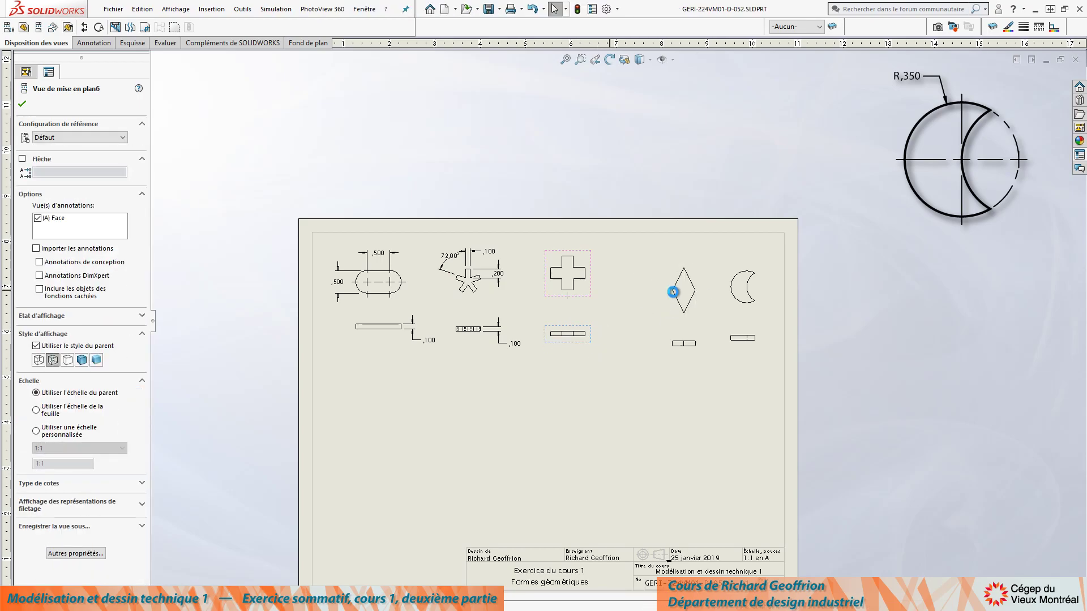
pyautogui.hotkey('ctrl', '1')
pyautogui.click(496, 326)
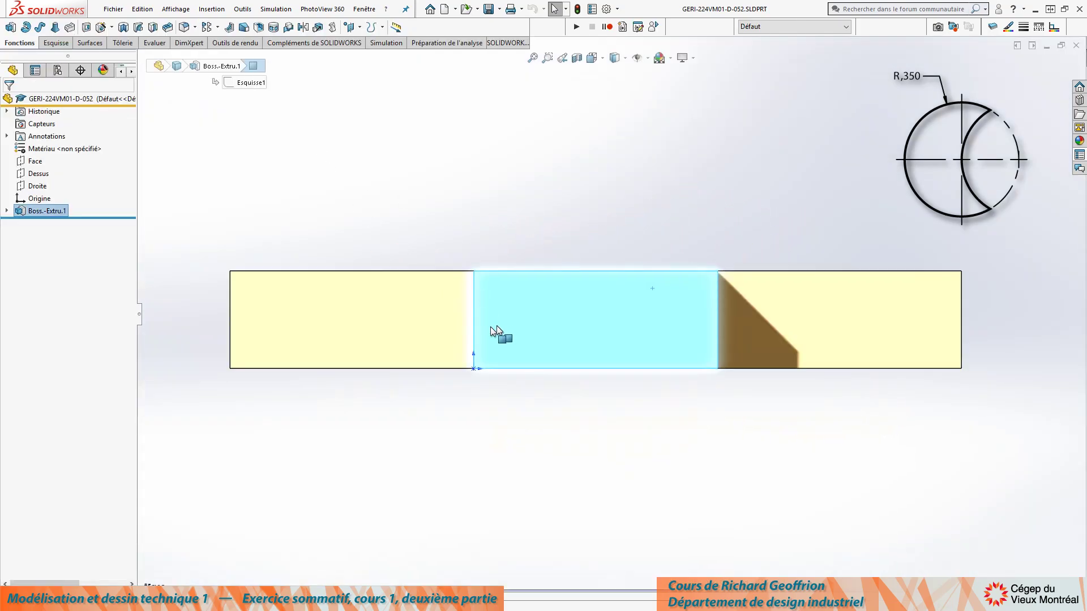
pyautogui.click(481, 477)
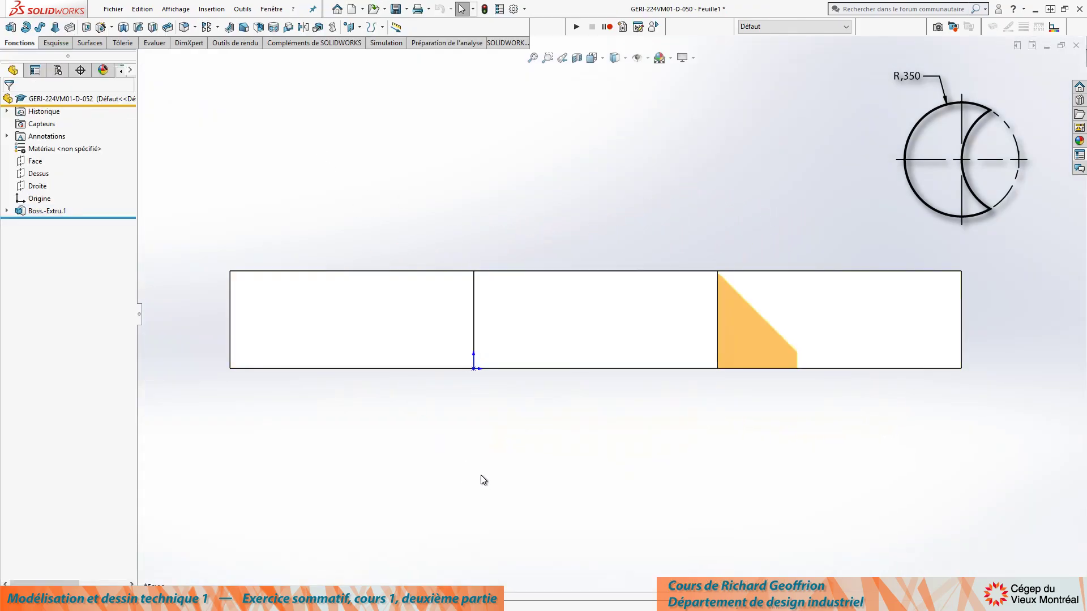
pyautogui.hotkey('ctrl', 'Tab')
# Move the diamond and crescent top views next to the cross and line up their front views with the row below.
pyautogui.moveTo(668, 273); pyautogui.dragTo(622, 261)
pyautogui.click(641, 368)
pyautogui.moveTo(644, 353)
pyautogui.mouseDown()
pyautogui.moveTo(645, 332)
pyautogui.moveTo(645, 348)
pyautogui.mouseUp()
pyautogui.moveTo(730, 279); pyautogui.dragTo(687, 265)
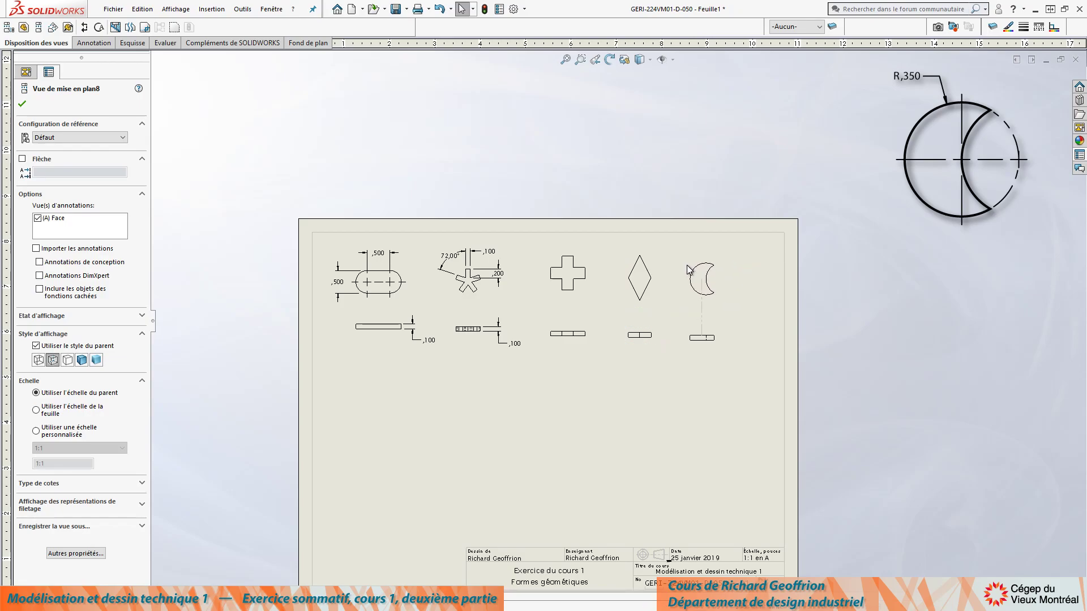
pyautogui.moveTo(703, 330)
pyautogui.mouseDown()
pyautogui.moveTo(705, 317)
pyautogui.moveTo(701, 329)
pyautogui.mouseUp()
pyautogui.scroll(5, 731, 276)
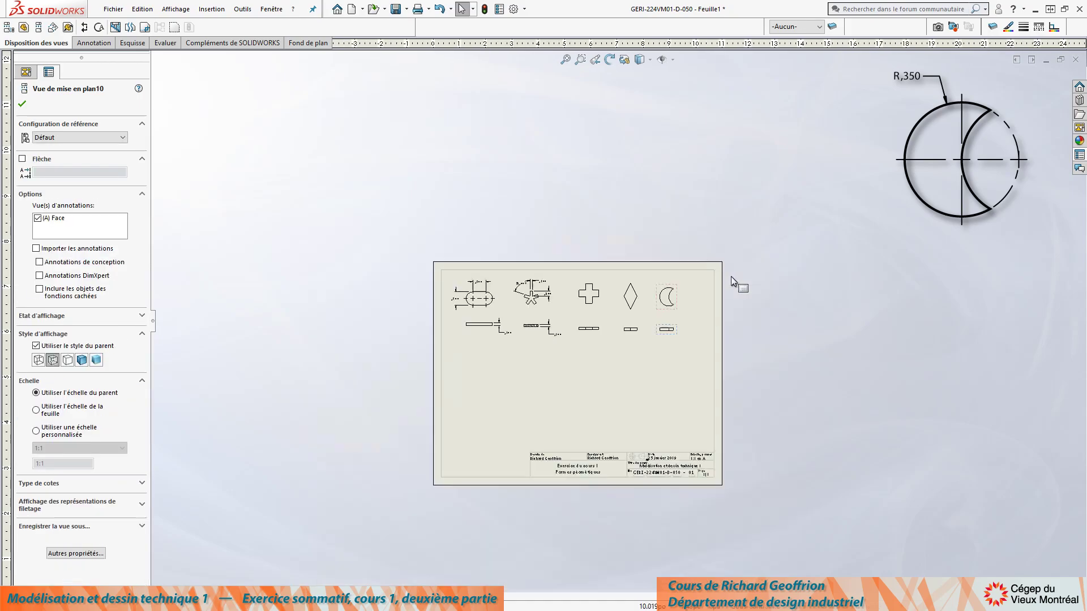
pyautogui.scroll(-5, 644, 335)
pyautogui.scroll(-3, 677, 273)
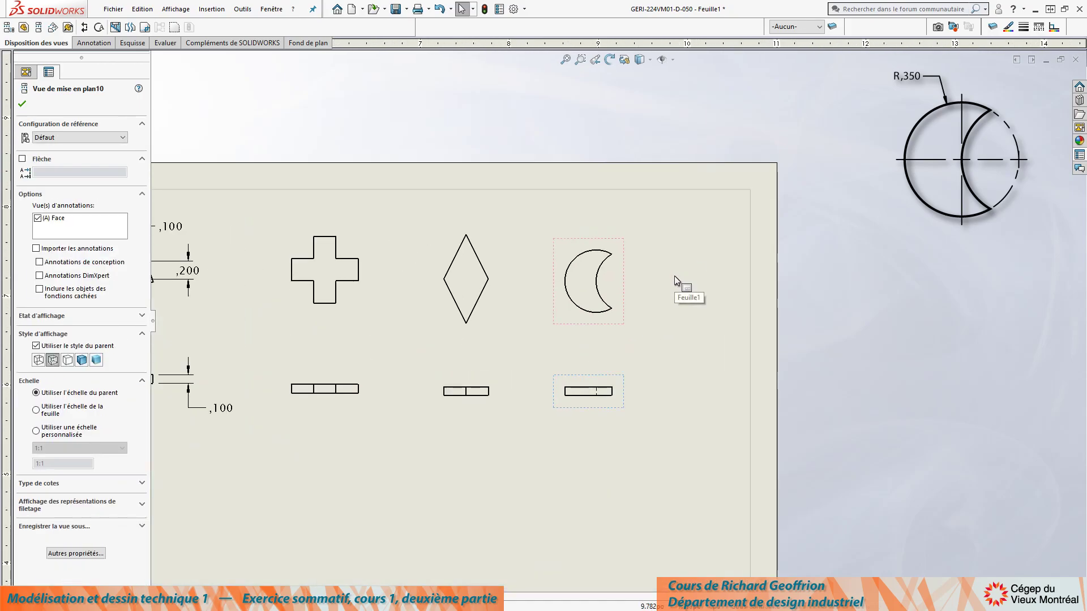
pyautogui.click(23, 104)
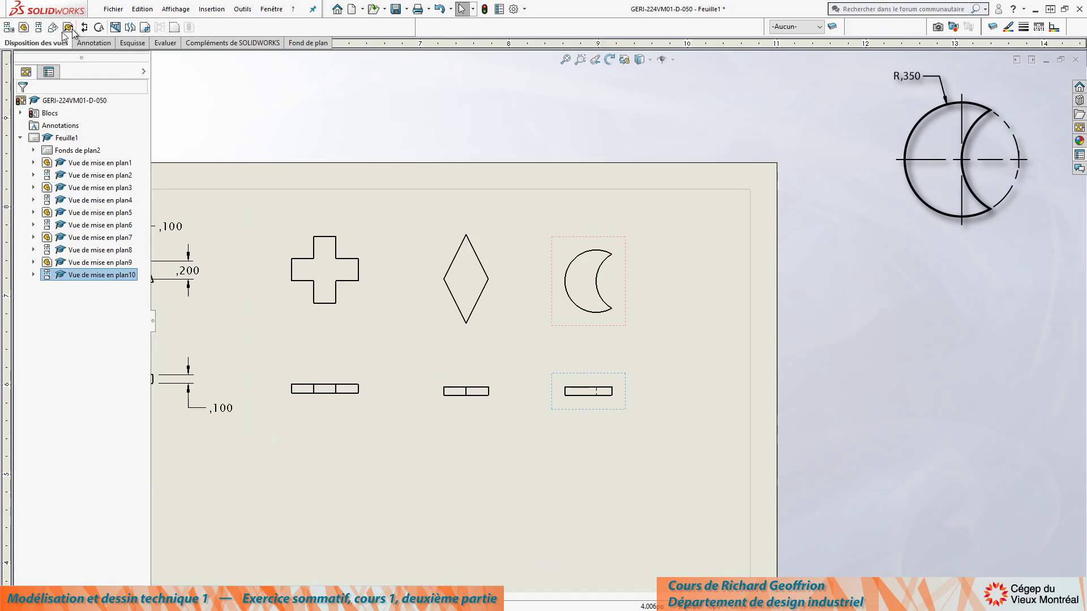
# Import the model dimensions from the entire model into all drawing views, eliminating duplicates.
pyautogui.click(94, 43)
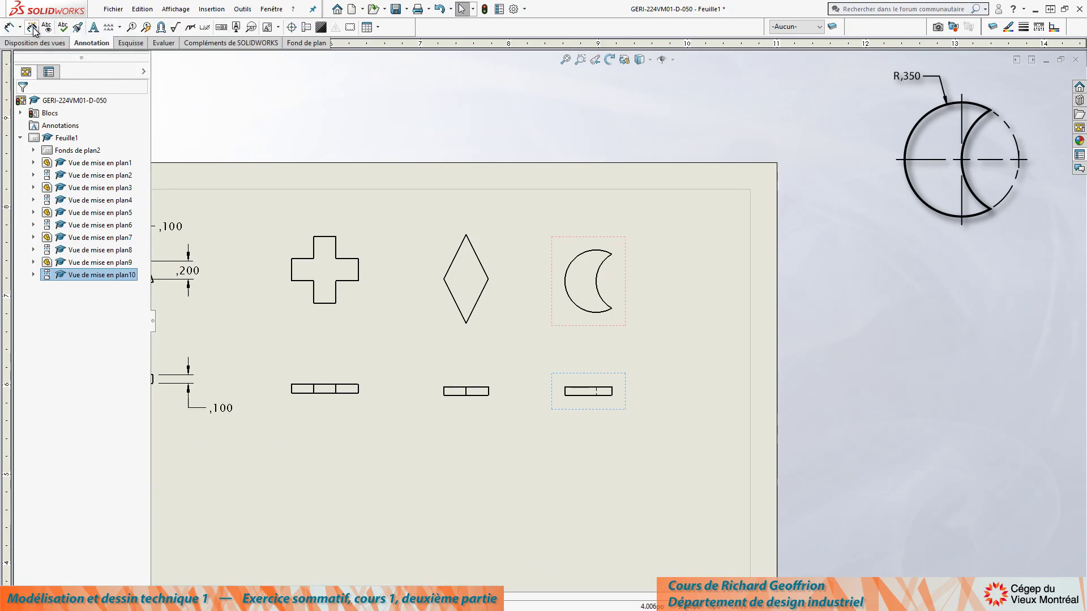
pyautogui.click(33, 27)
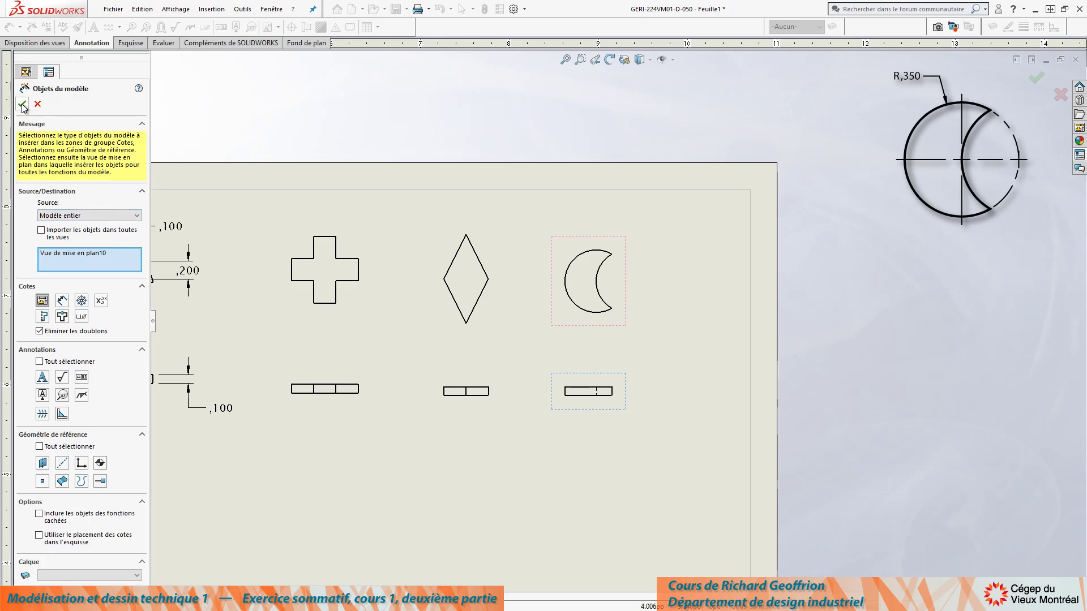
pyautogui.click(41, 230)
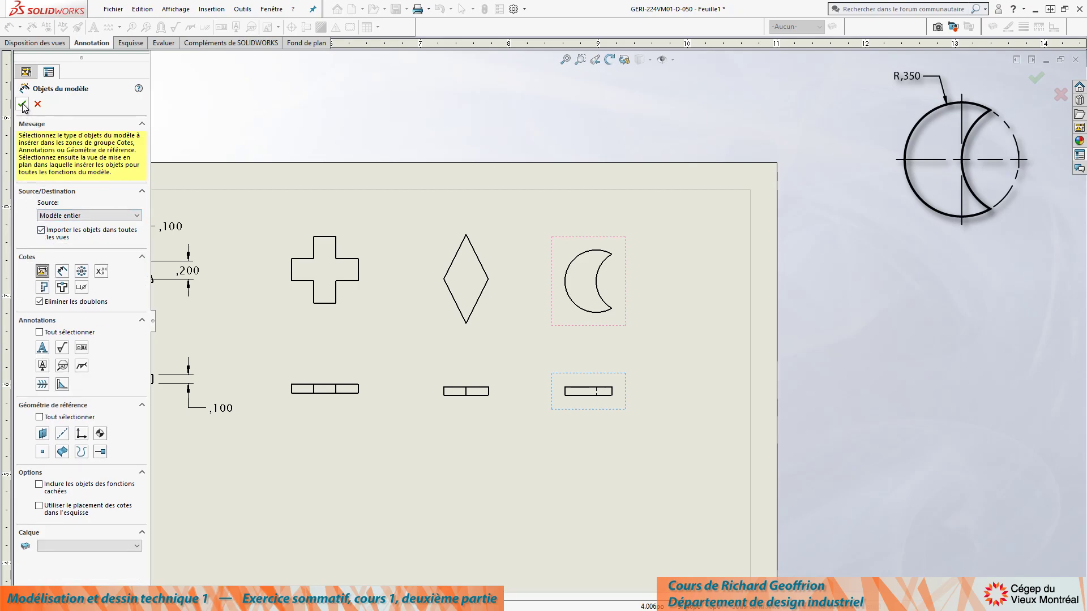
pyautogui.click(23, 105)
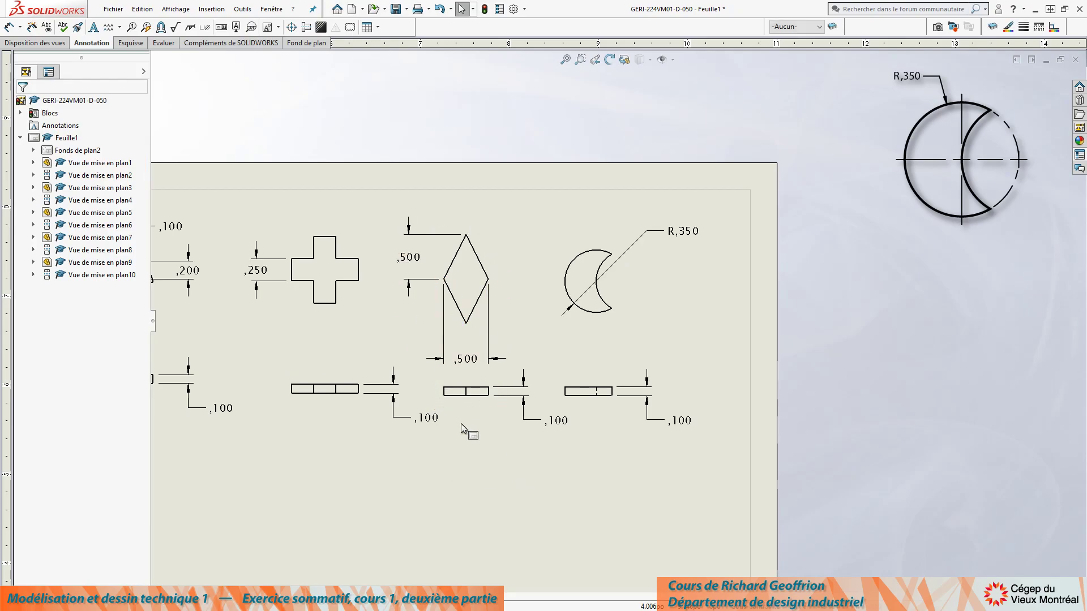
# Move the ,100 thickness dimensions of the cross and diamond front views closer, with their text below the views.
pyautogui.moveTo(559, 423); pyautogui.dragTo(545, 424)
pyautogui.moveTo(412, 426); pyautogui.dragTo(380, 416)
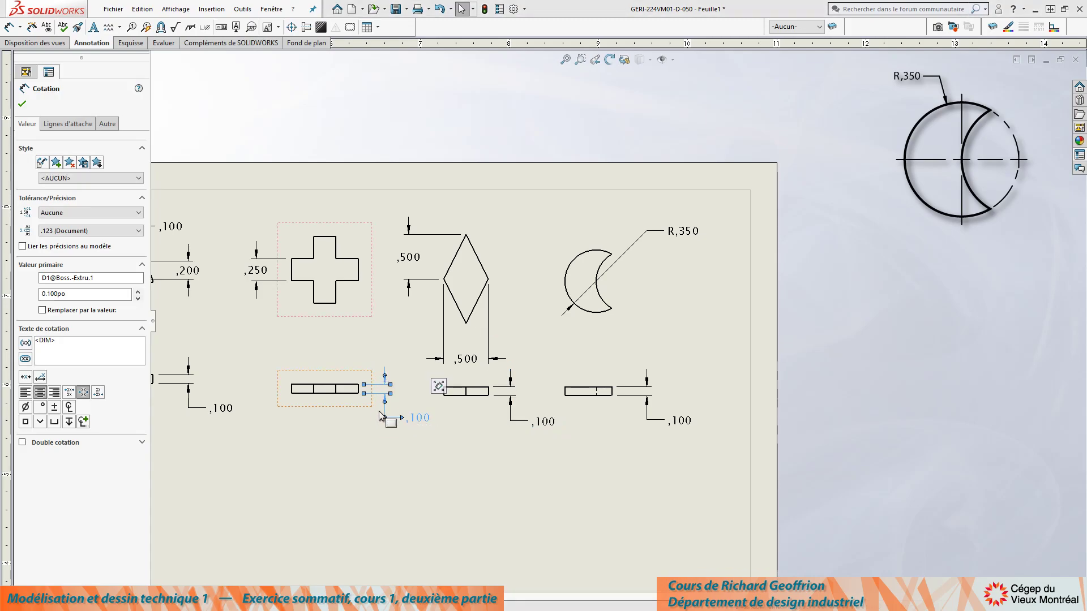
pyautogui.click(384, 419)
pyautogui.click(511, 422)
pyautogui.moveTo(517, 426); pyautogui.dragTo(478, 422)
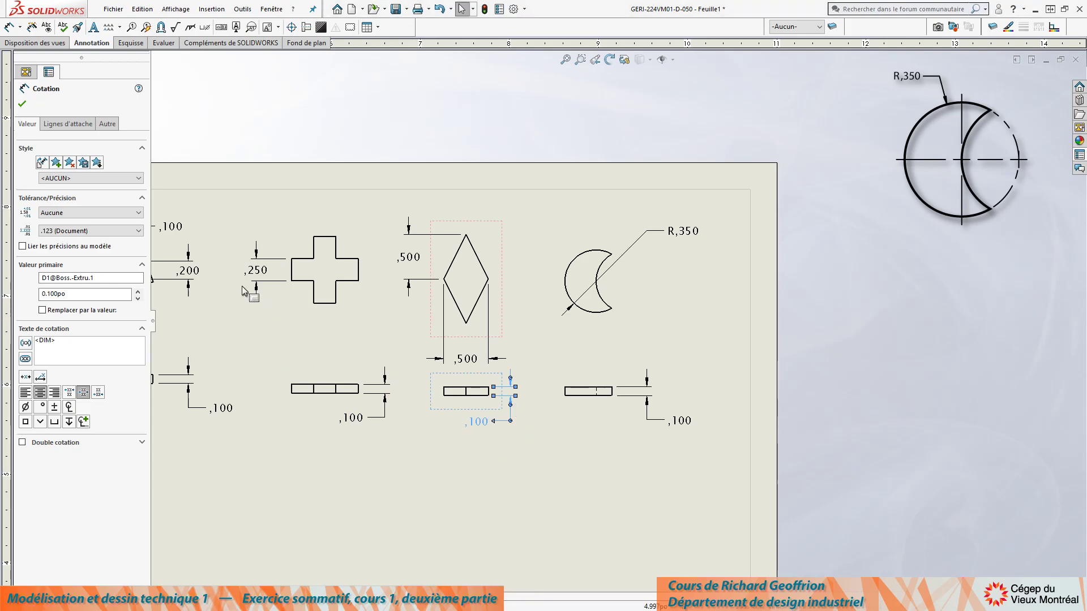
pyautogui.click(190, 412)
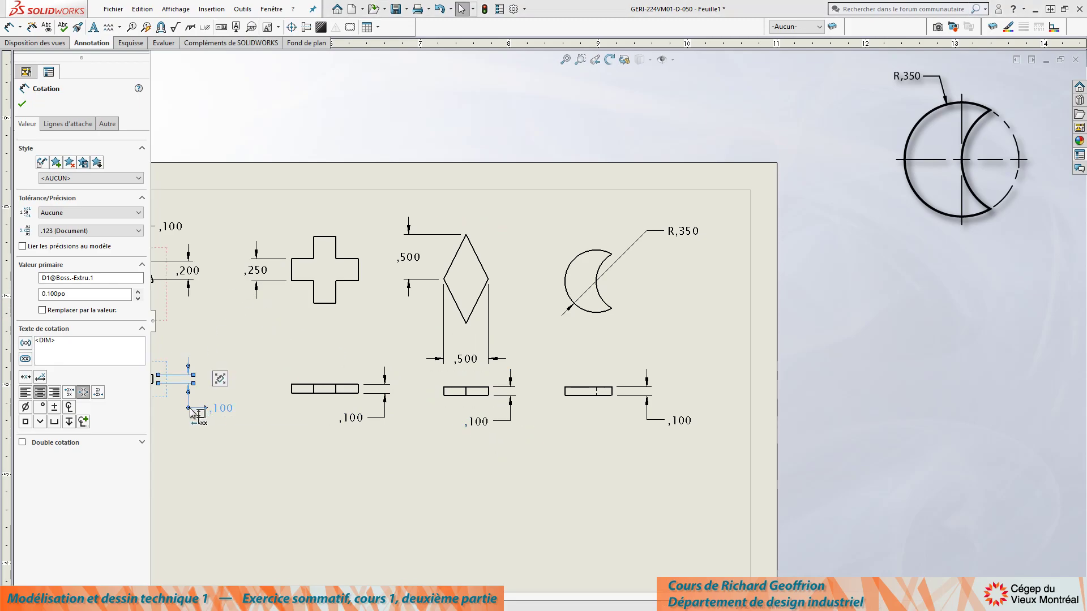
pyautogui.click(190, 412)
pyautogui.click(284, 461)
# Move the crescent's R,350 dimension outside its upper left and add a center mark to the outer arc.
pyautogui.scroll(-2, 661, 300)
pyautogui.moveTo(679, 220); pyautogui.dragTo(459, 248)
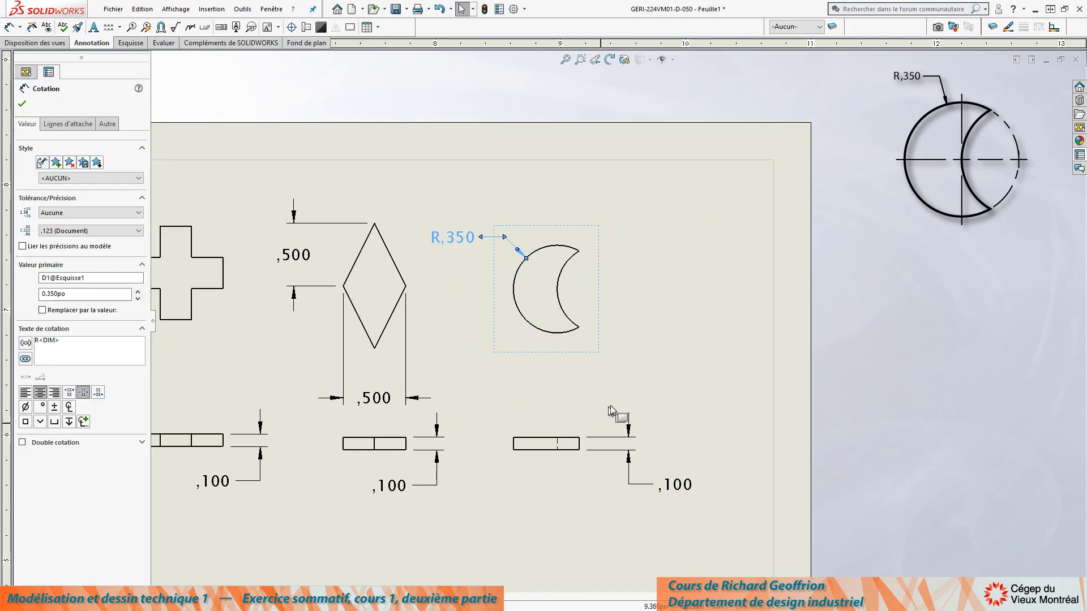
pyautogui.scroll(-2, 614, 360)
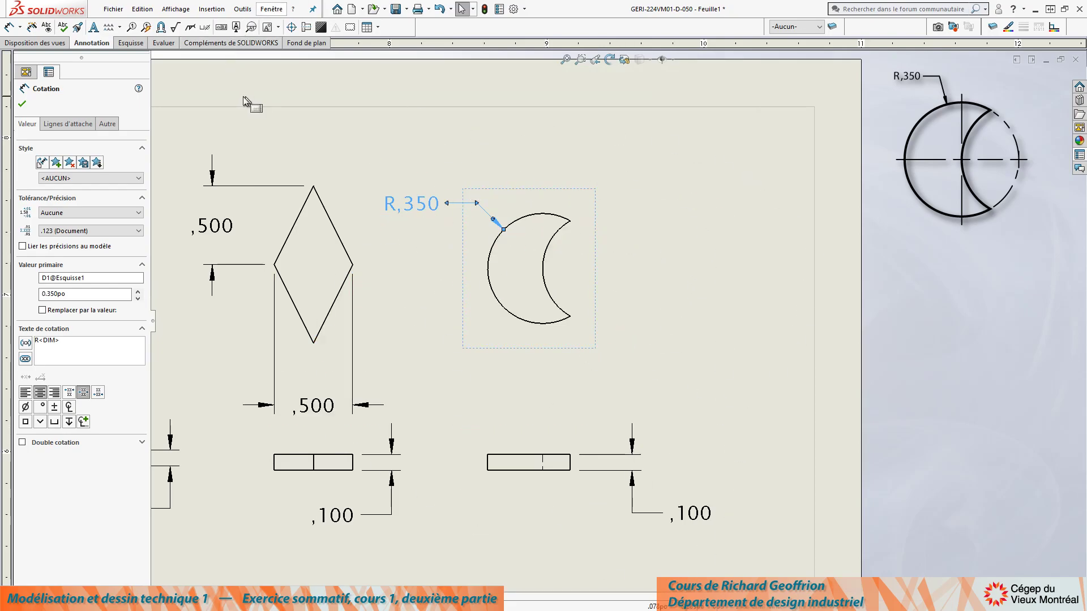
pyautogui.click(292, 26)
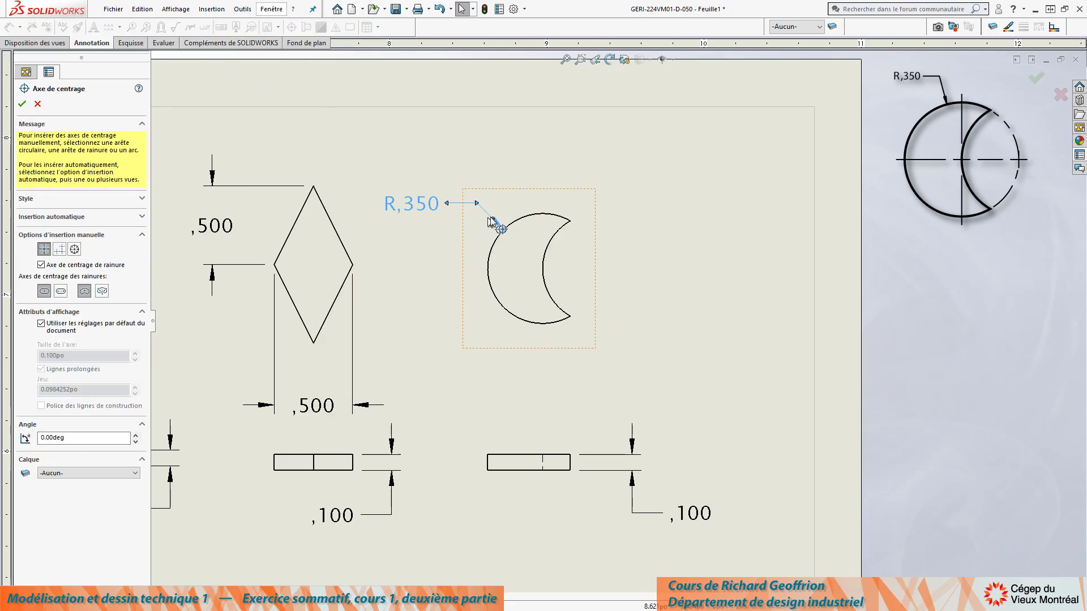
pyautogui.click(527, 218)
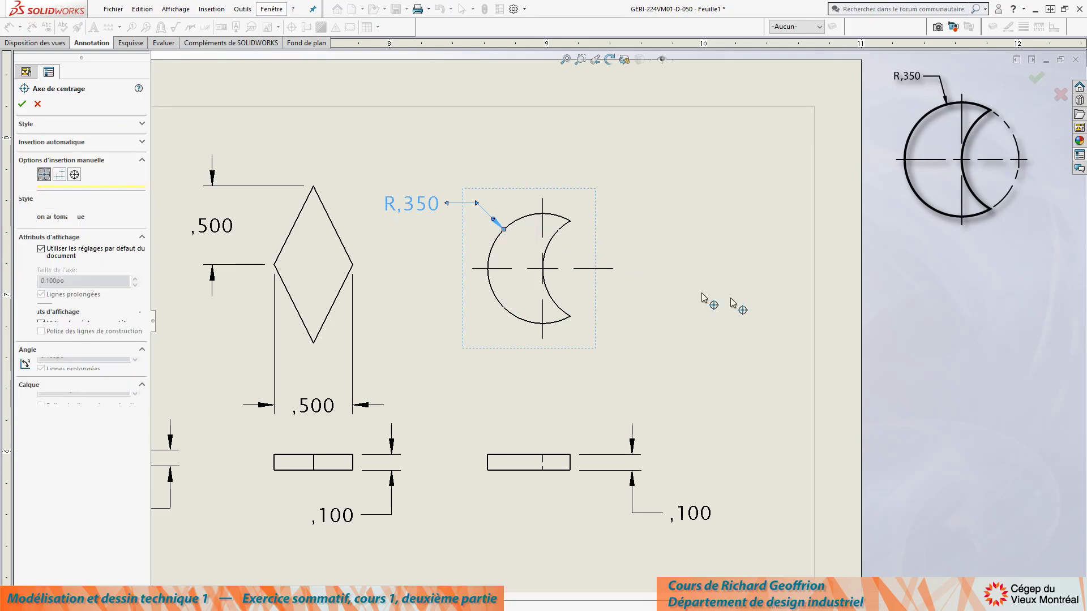
pyautogui.click(22, 103)
# Draw a three-point arc of about 0.37 in radius across the crescent's open side and make it construction geometry.
pyautogui.scroll(-5, 566, 276)
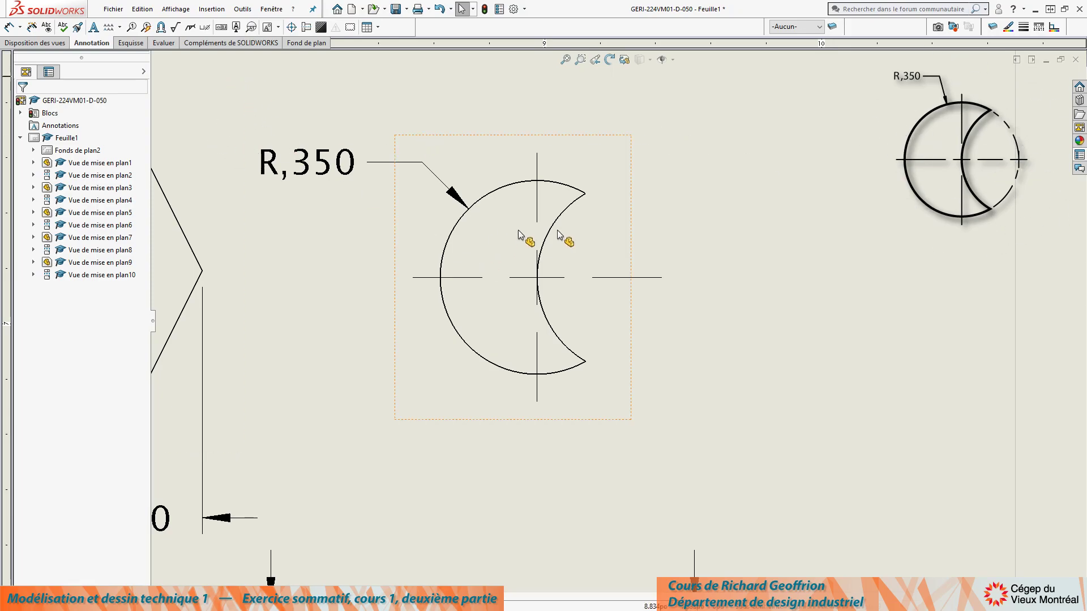
pyautogui.click(567, 252)
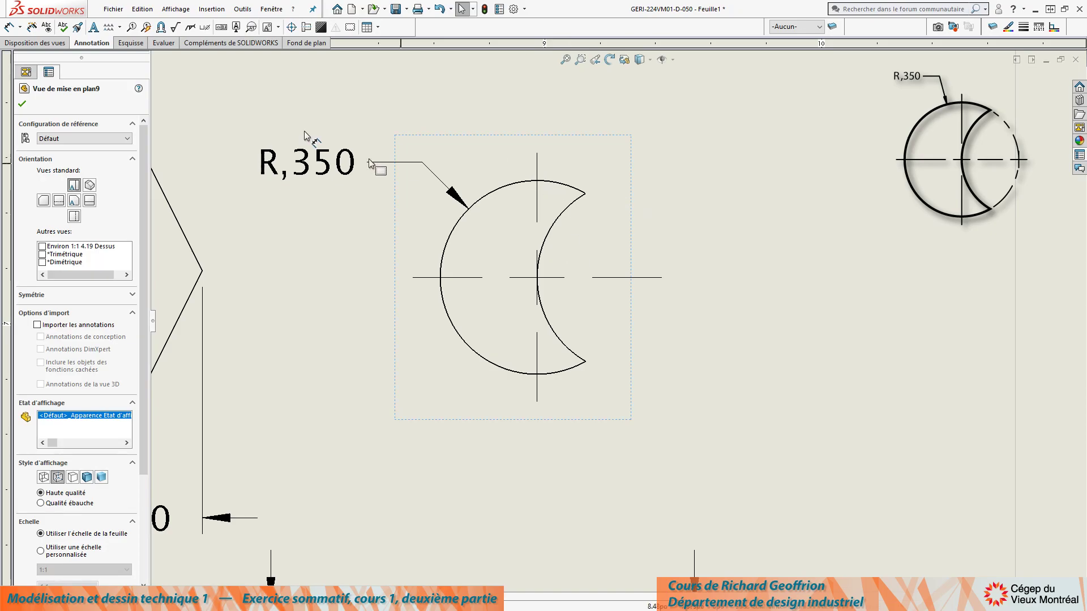
pyautogui.click(124, 43)
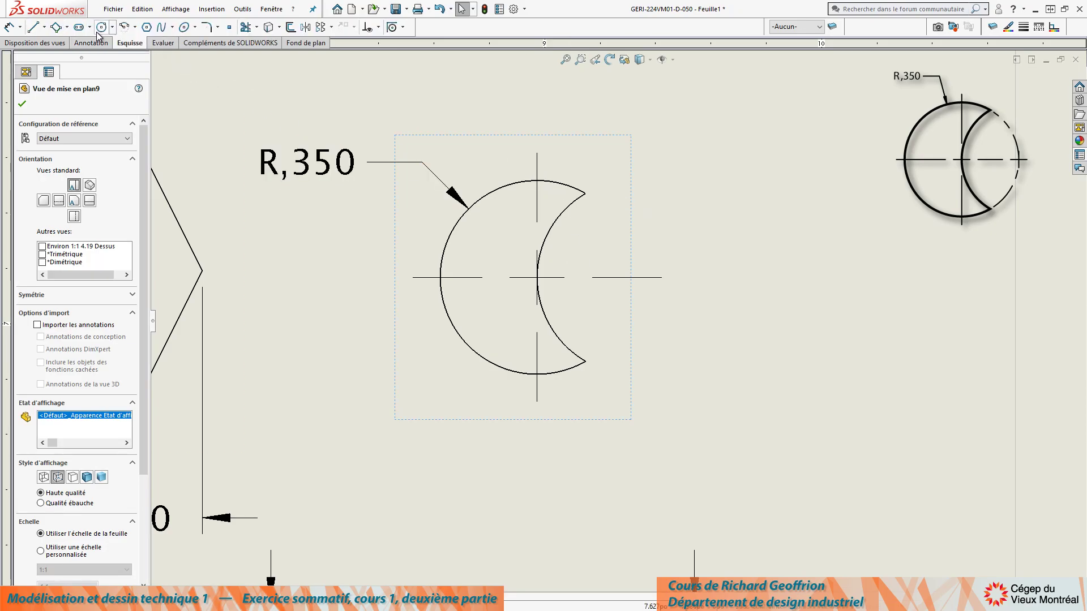
pyautogui.click(135, 27)
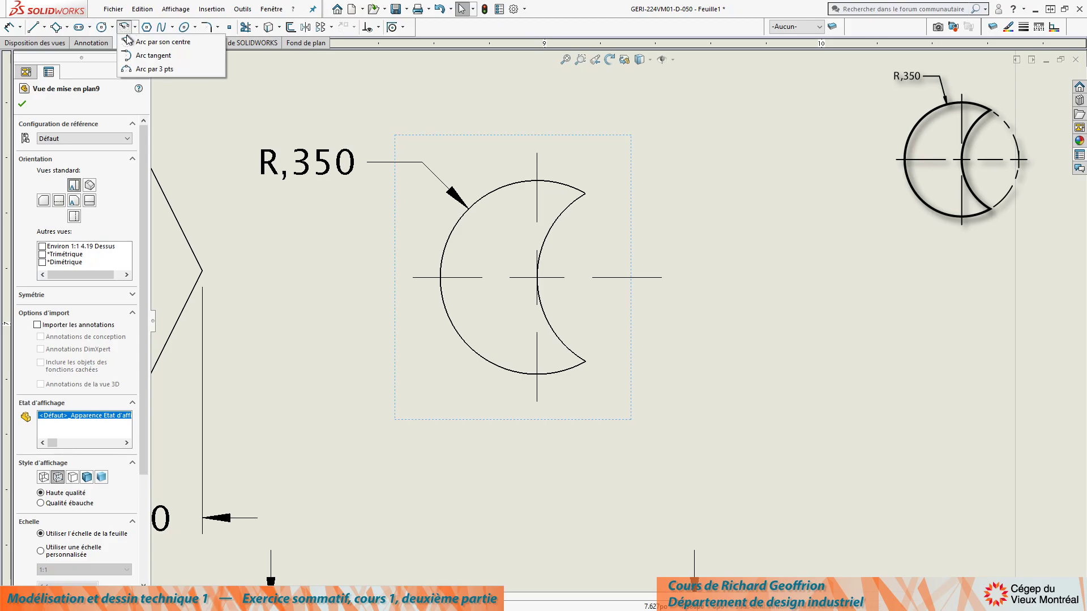
pyautogui.click(136, 68)
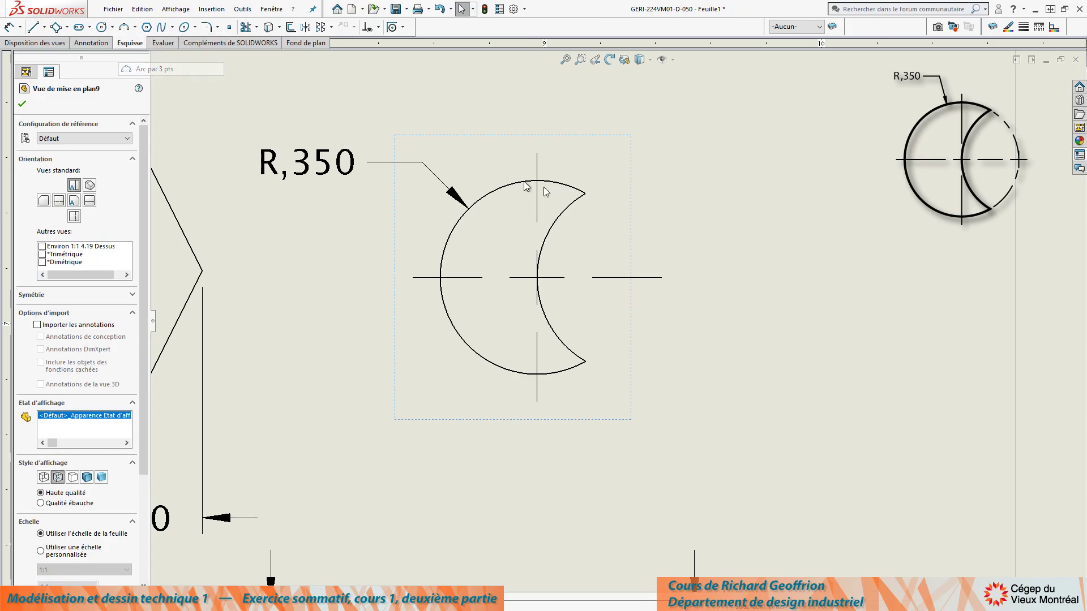
pyautogui.click(590, 200)
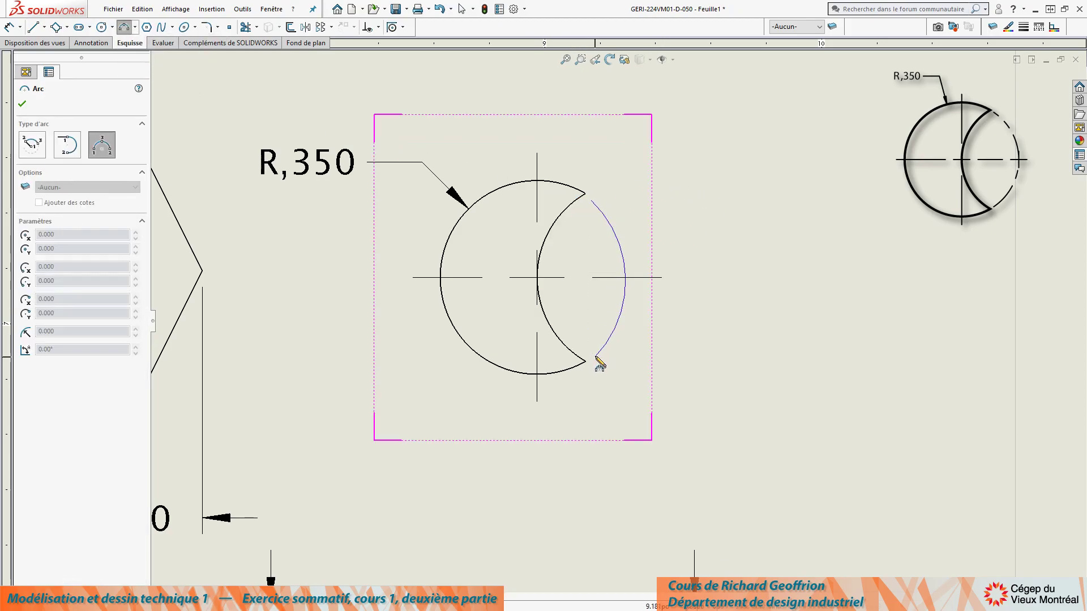
pyautogui.click(592, 348)
pyautogui.click(613, 338)
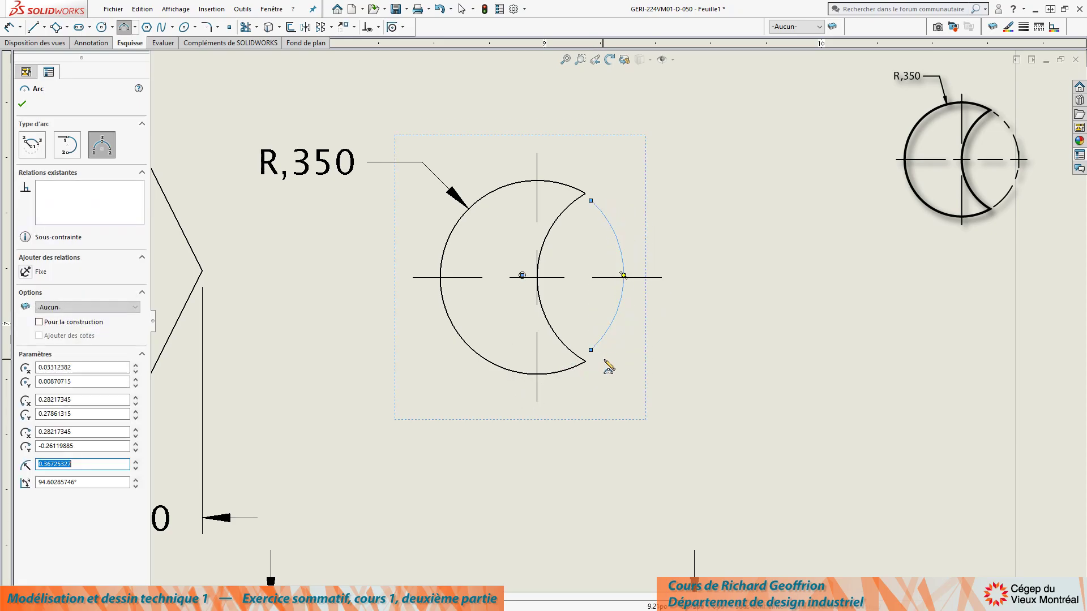
pyautogui.press('Escape')
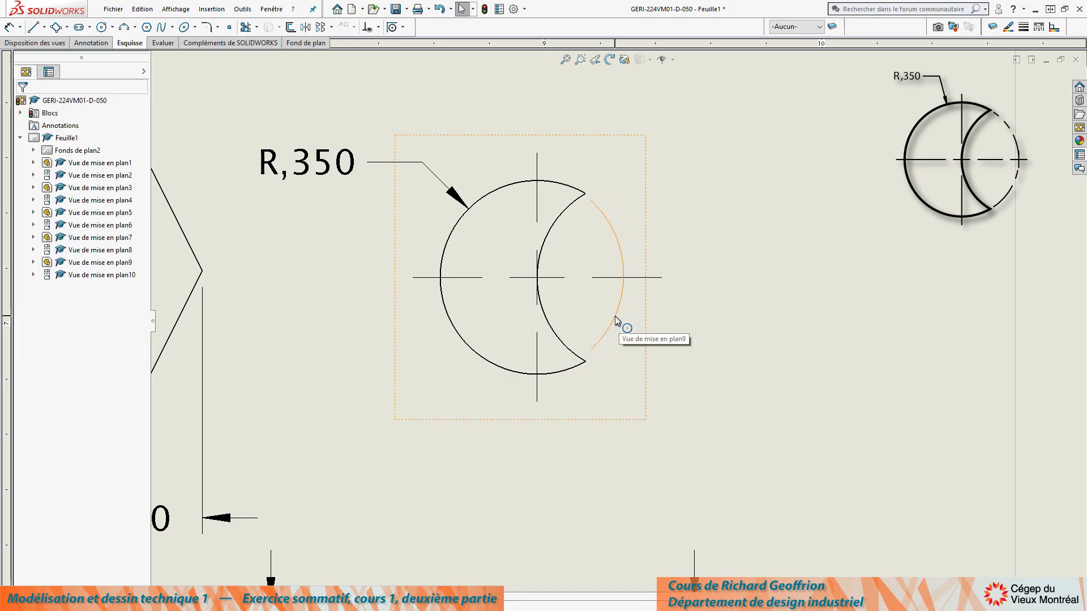
pyautogui.click(616, 320)
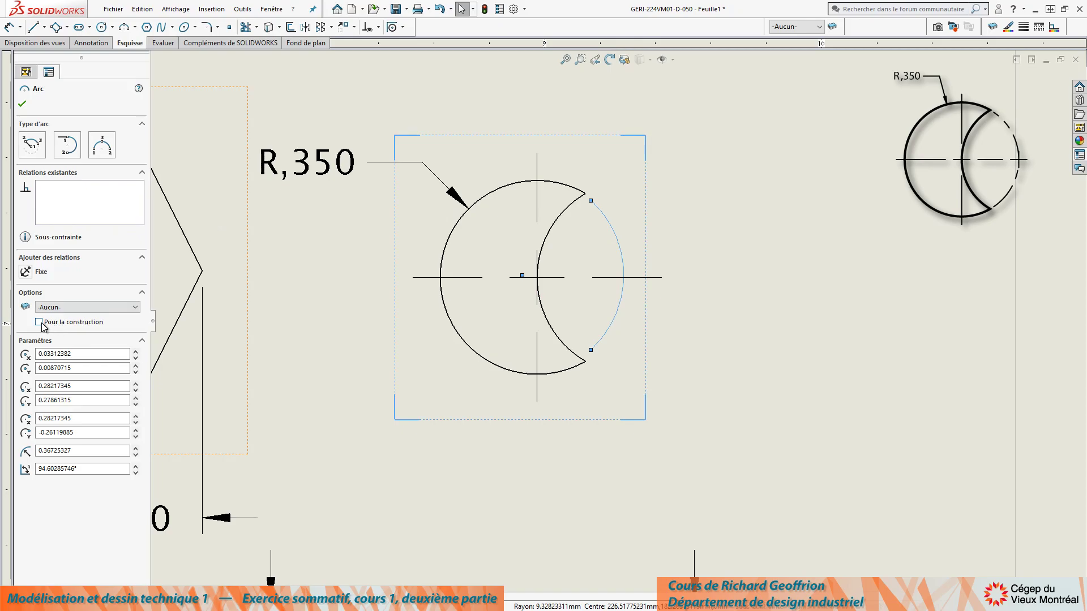
pyautogui.click(750, 203)
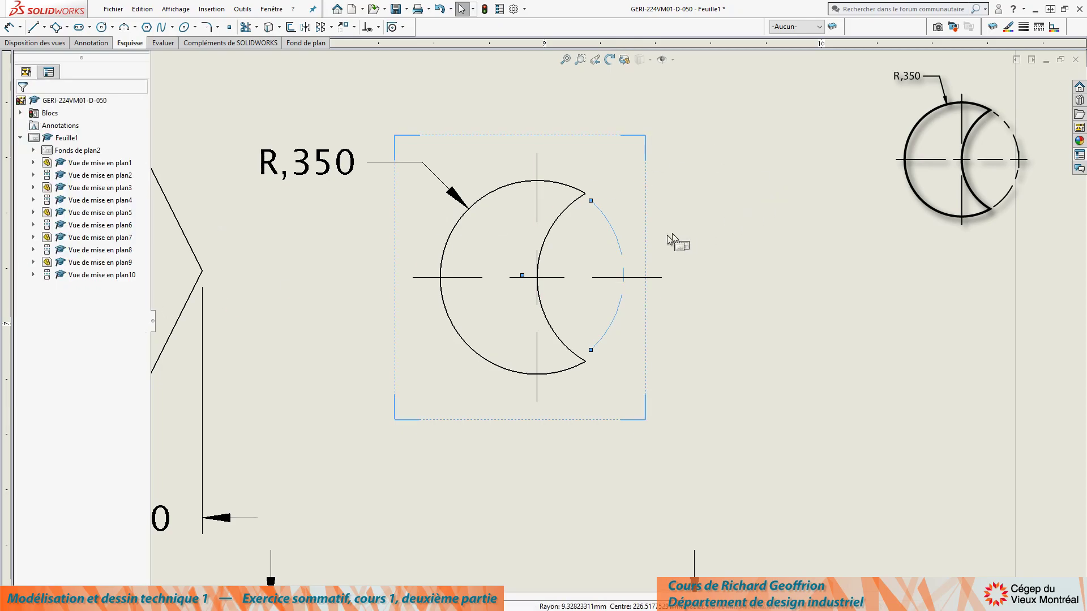
# Make the construction arc coradial with the crescent's outer arc edge.
pyautogui.click(608, 223)
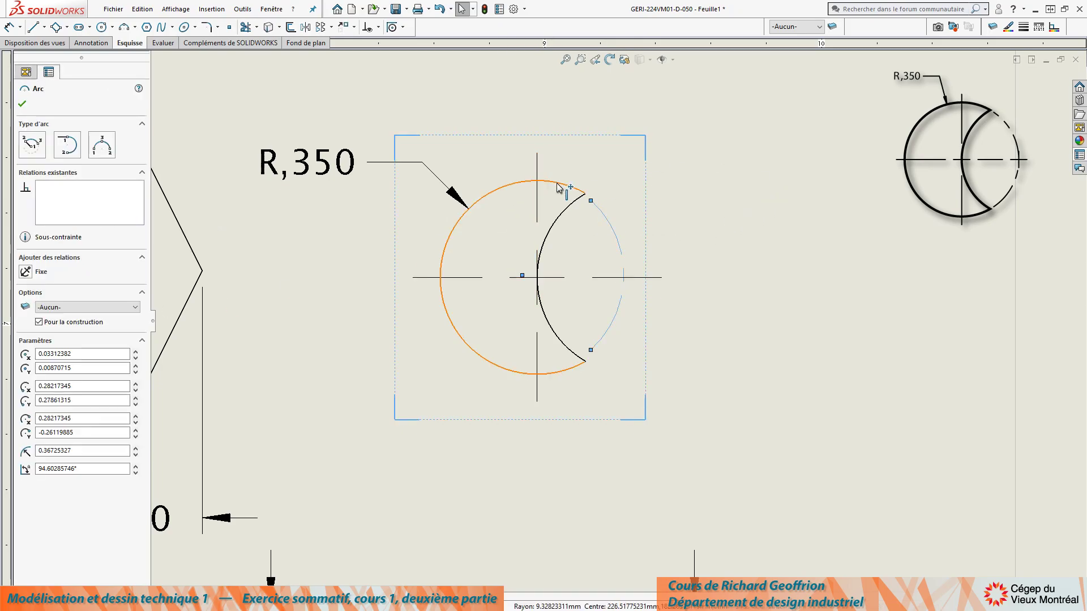
pyautogui.keyDown('ctrl'); pyautogui.click(625, 191); pyautogui.keyUp('ctrl')
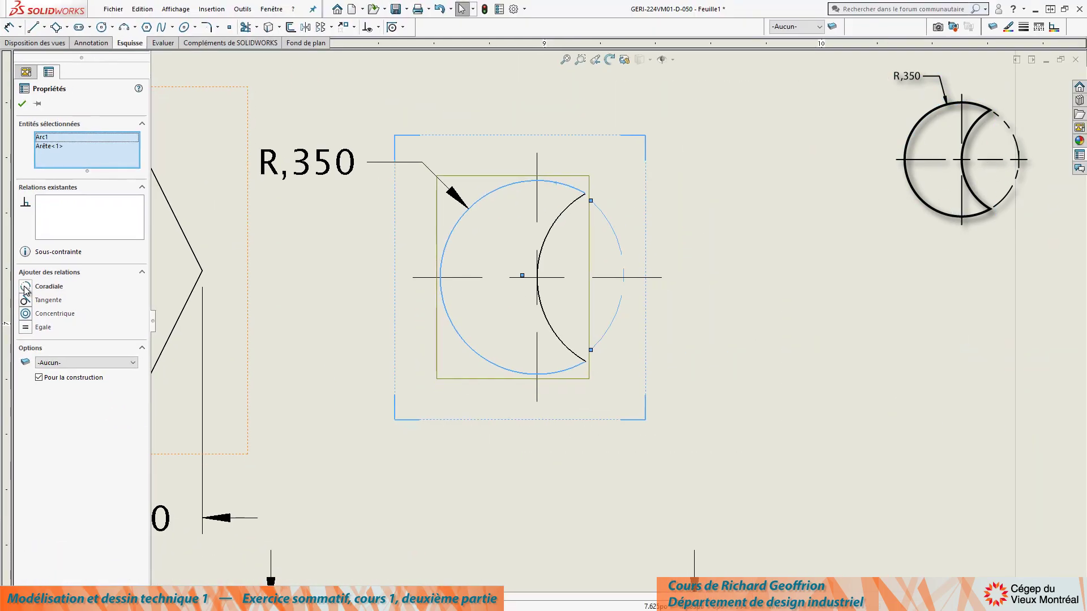
pyautogui.click(25, 287)
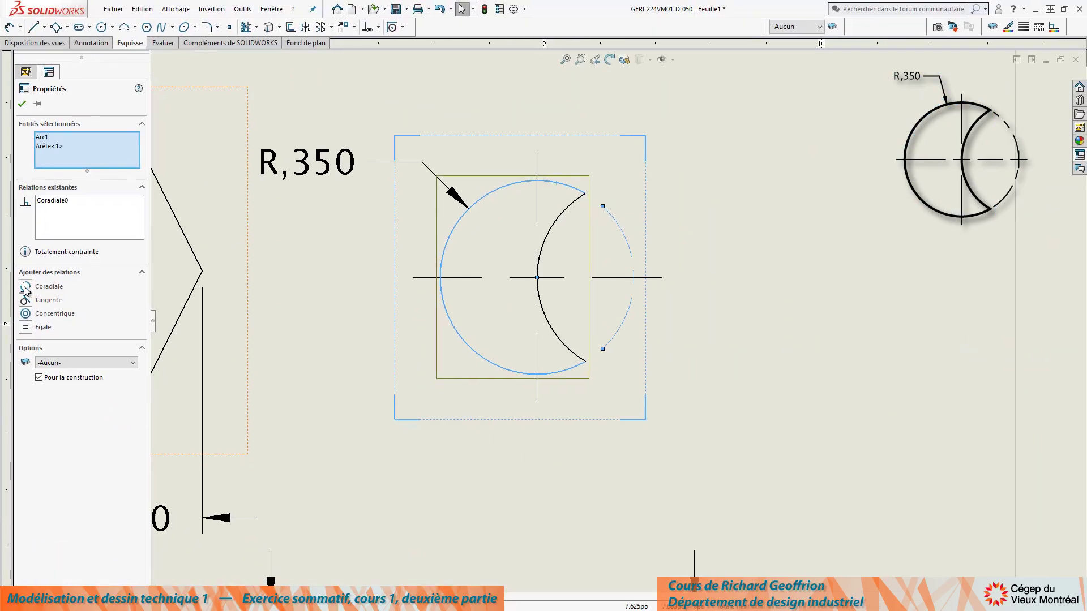
pyautogui.click(23, 105)
# Extend both ends of the construction arc slightly toward the crescent's tips, leaving small gaps.
pyautogui.click(620, 226)
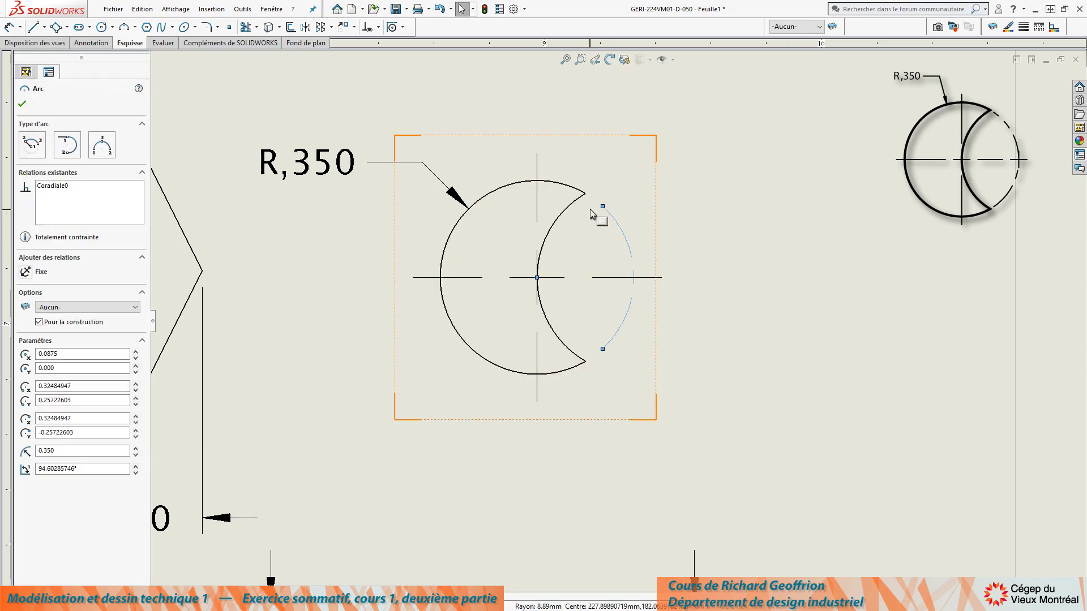
pyautogui.moveTo(602, 207); pyautogui.dragTo(595, 200)
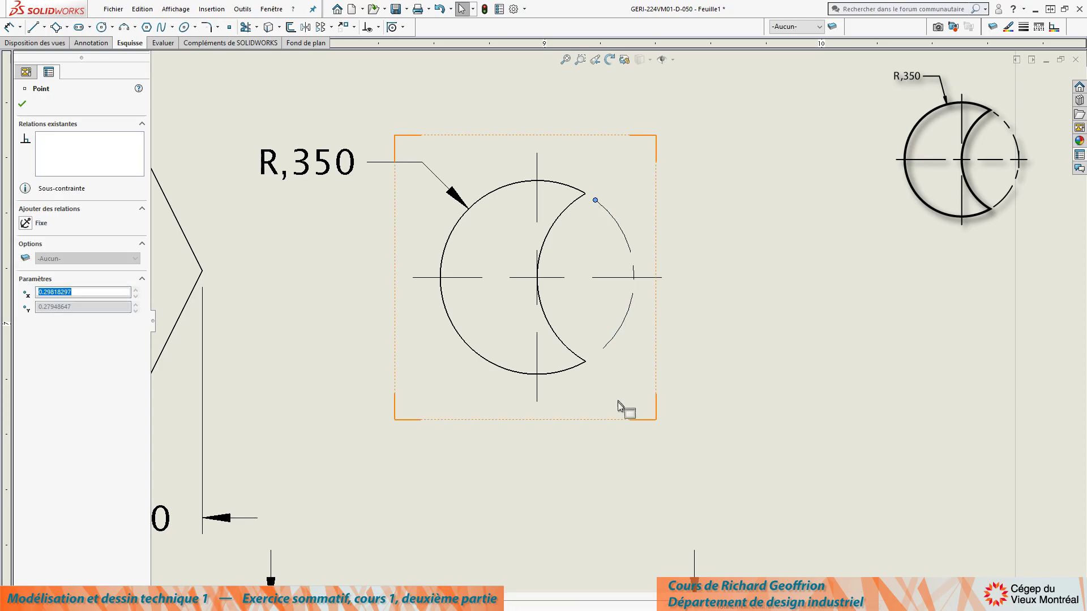
pyautogui.moveTo(603, 348); pyautogui.dragTo(602, 354)
pyautogui.click(763, 373)
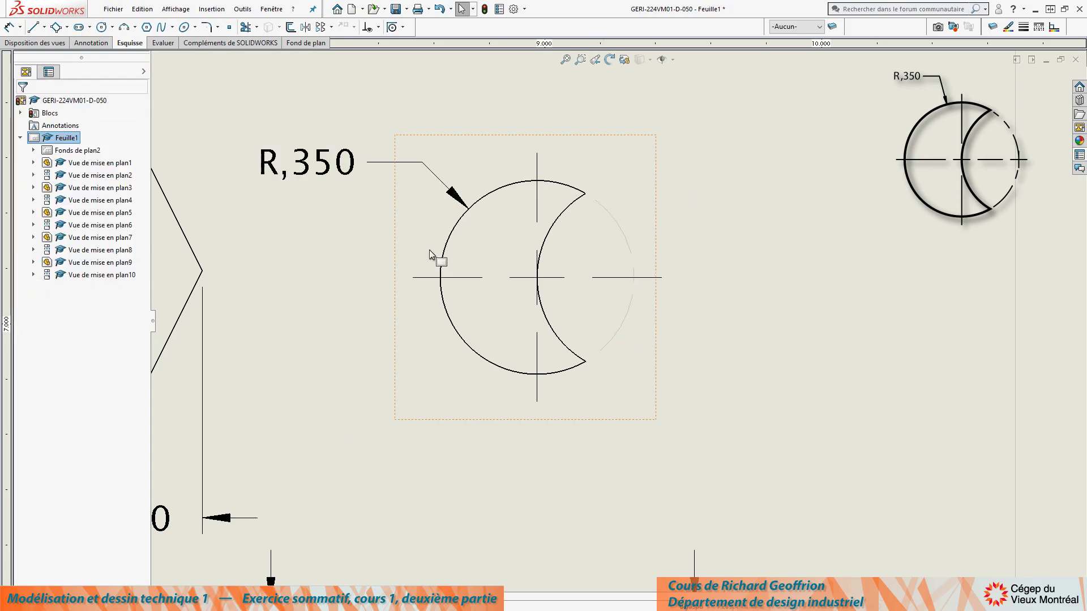
# Move the text of the crescent front view's ,100 thickness dimension to the other side of its leader, below the view.
pyautogui.scroll(5, 549, 348)
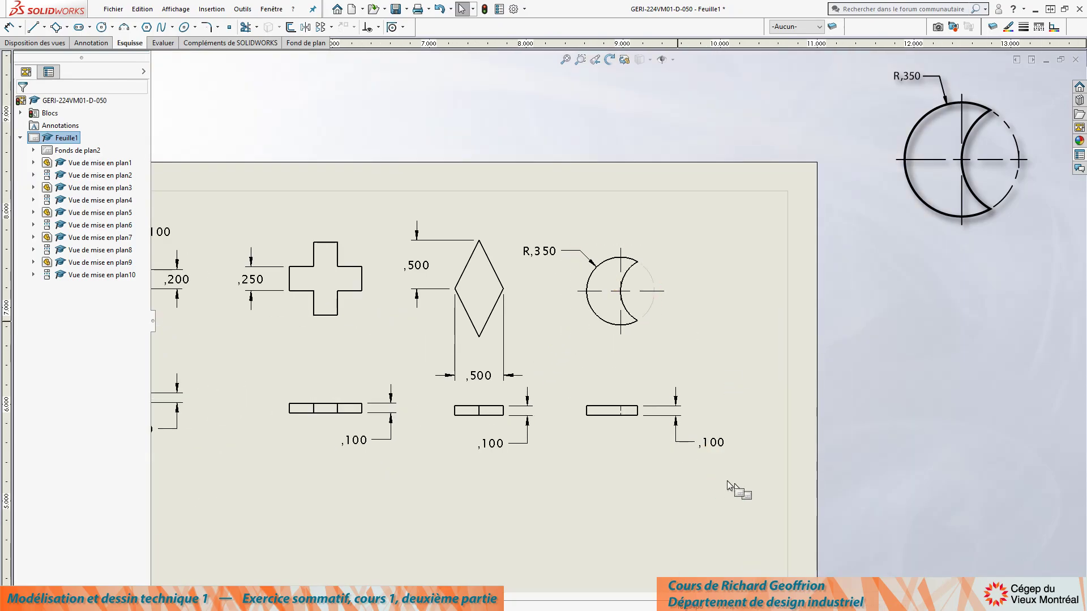
pyautogui.click(679, 439)
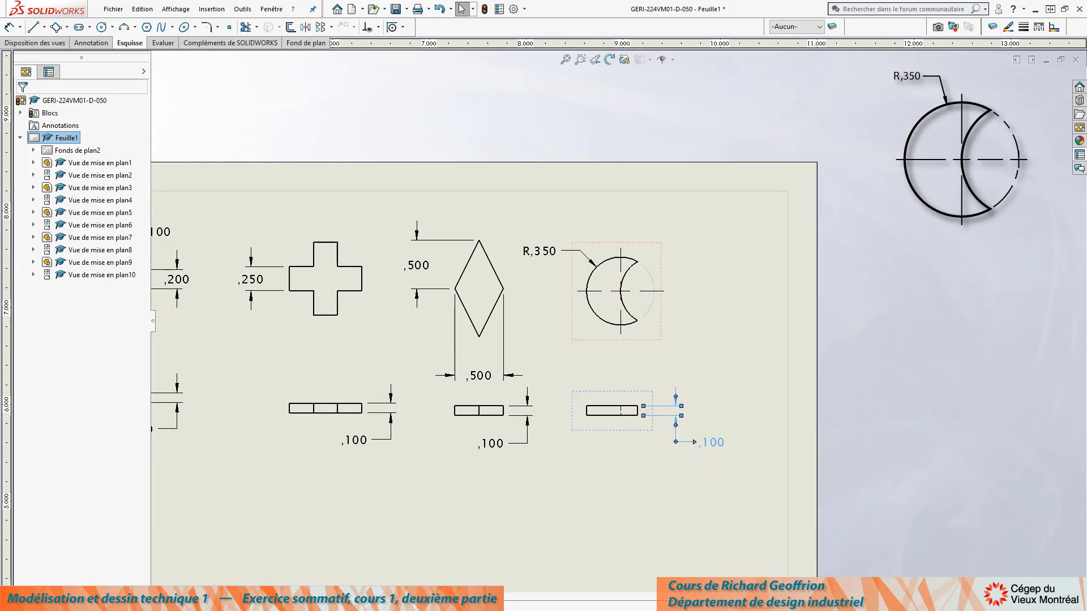
pyautogui.click(676, 444)
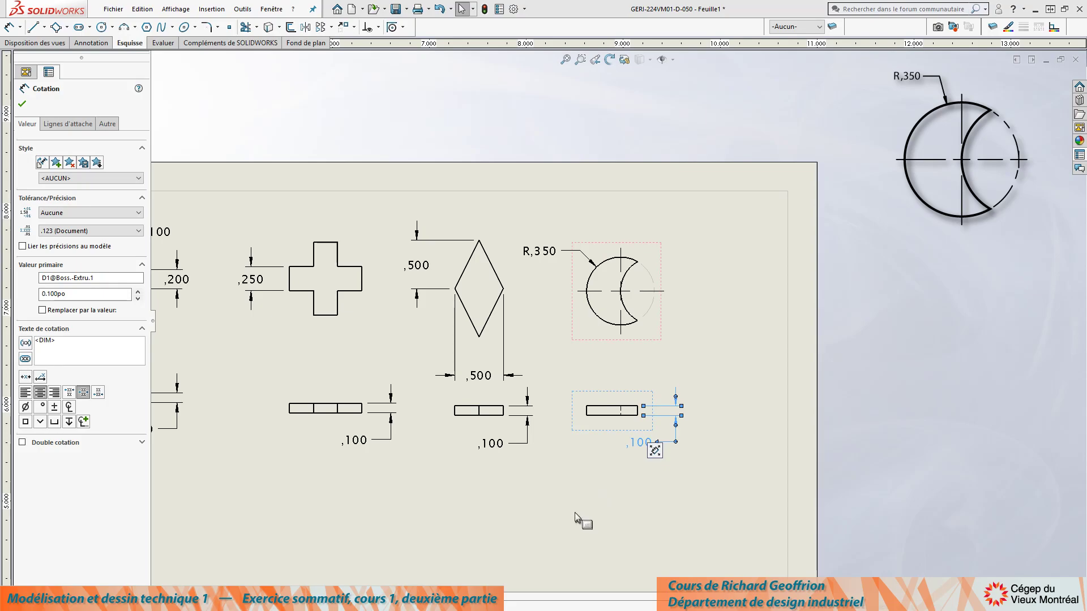
pyautogui.click(534, 485)
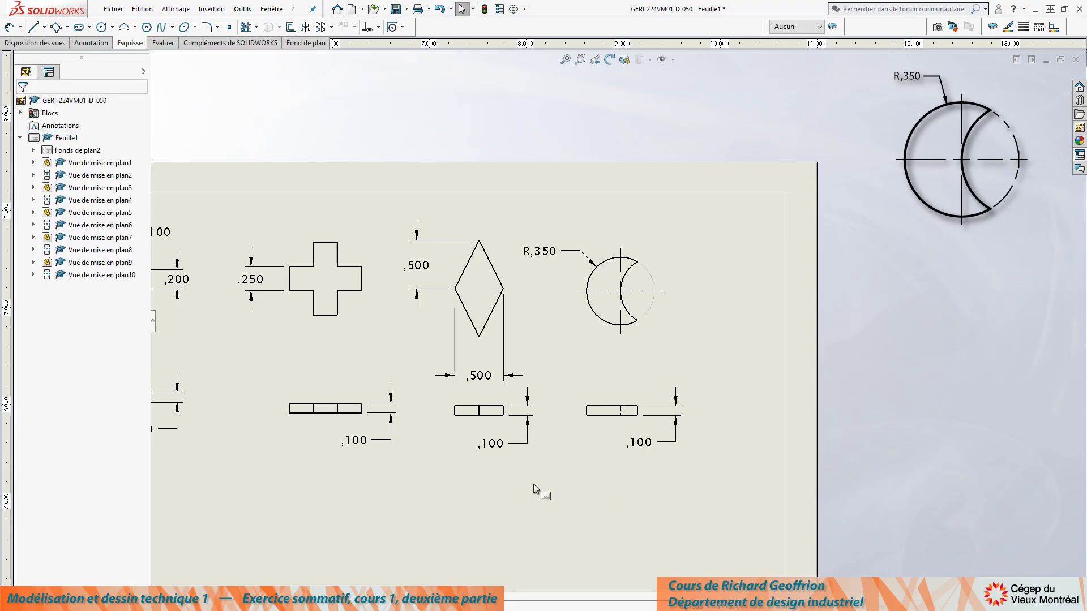